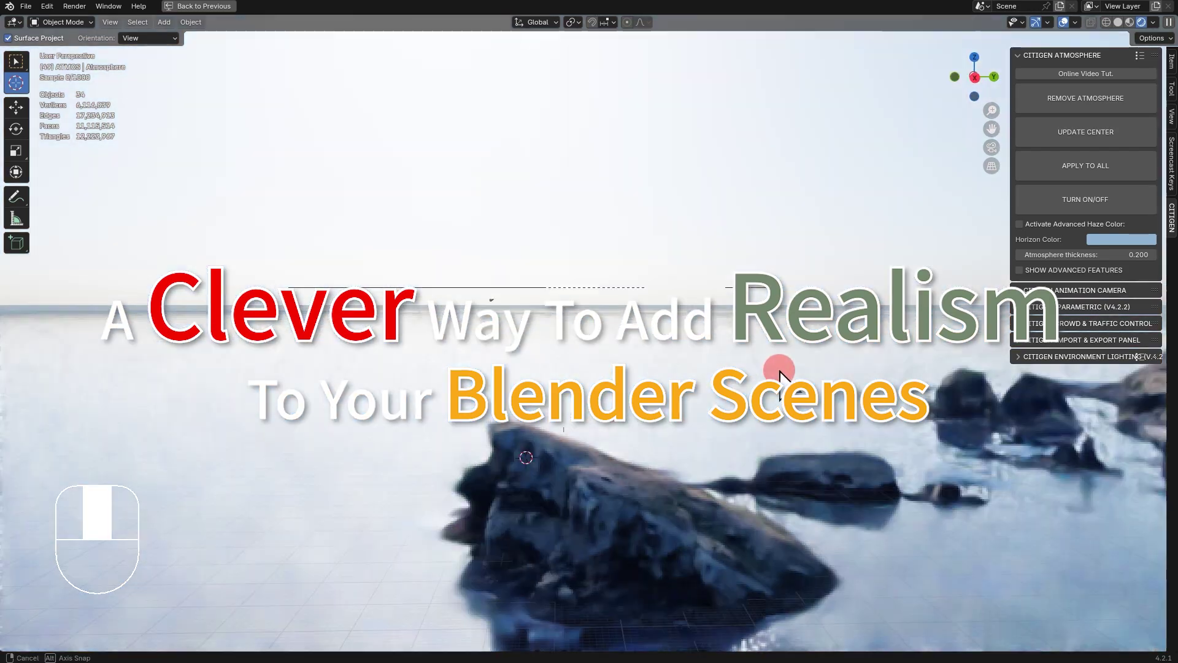
Hide the viewport overlays and set the atmosphere thickness to 1.000
click(1061, 22)
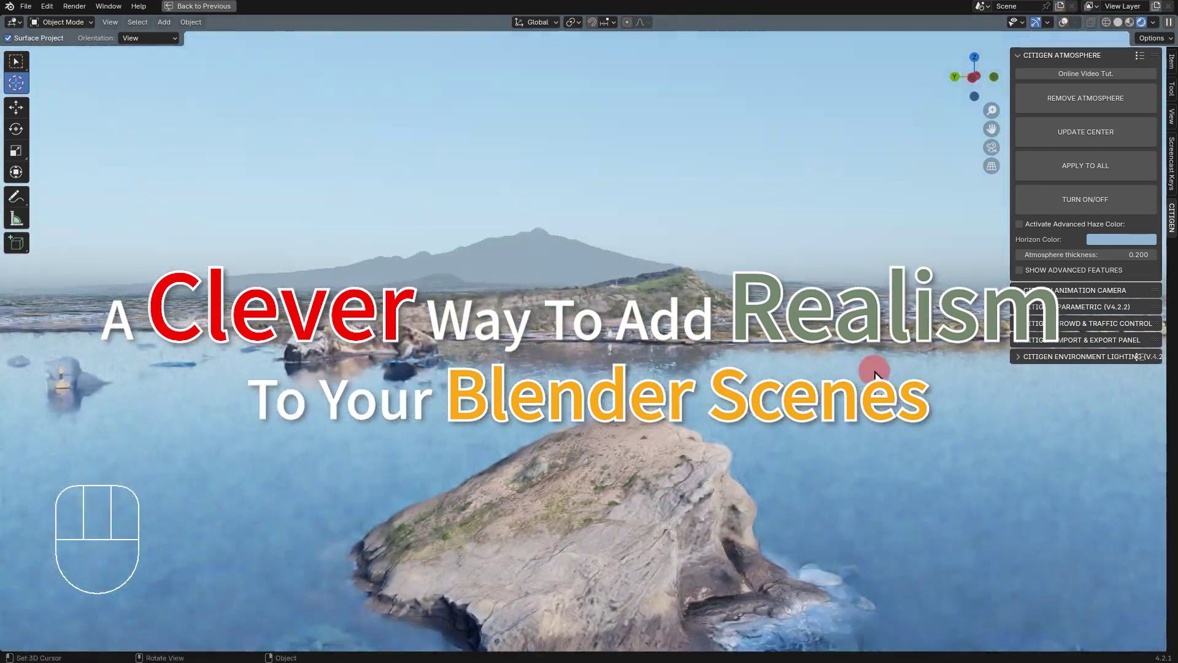
click(1135, 255)
key(Escape)
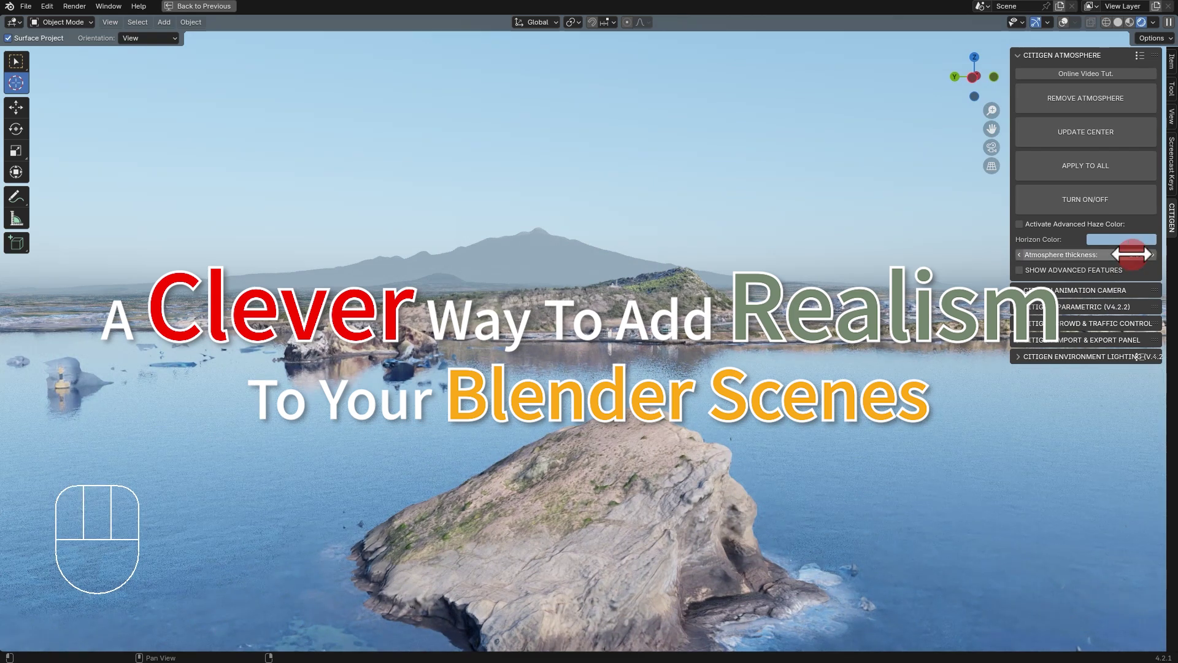
middle_drag(865, 390, 976, 383)
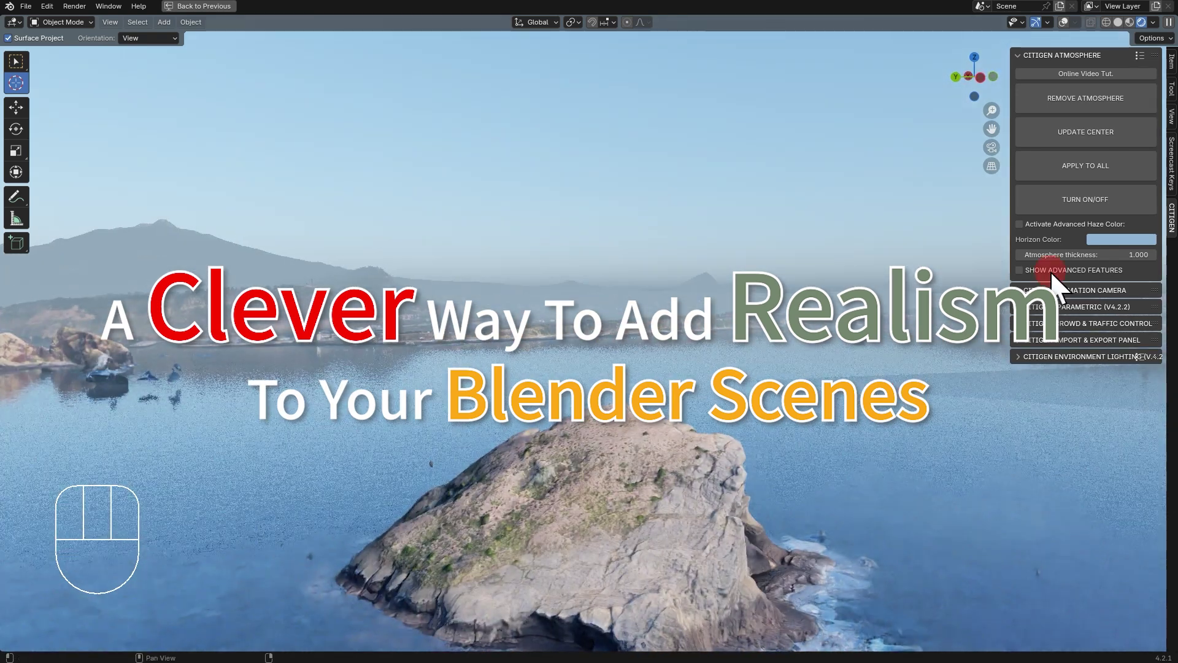
Change the atmosphere's horizon color to a greyer blue and show the viewport overlays again
click(1121, 239)
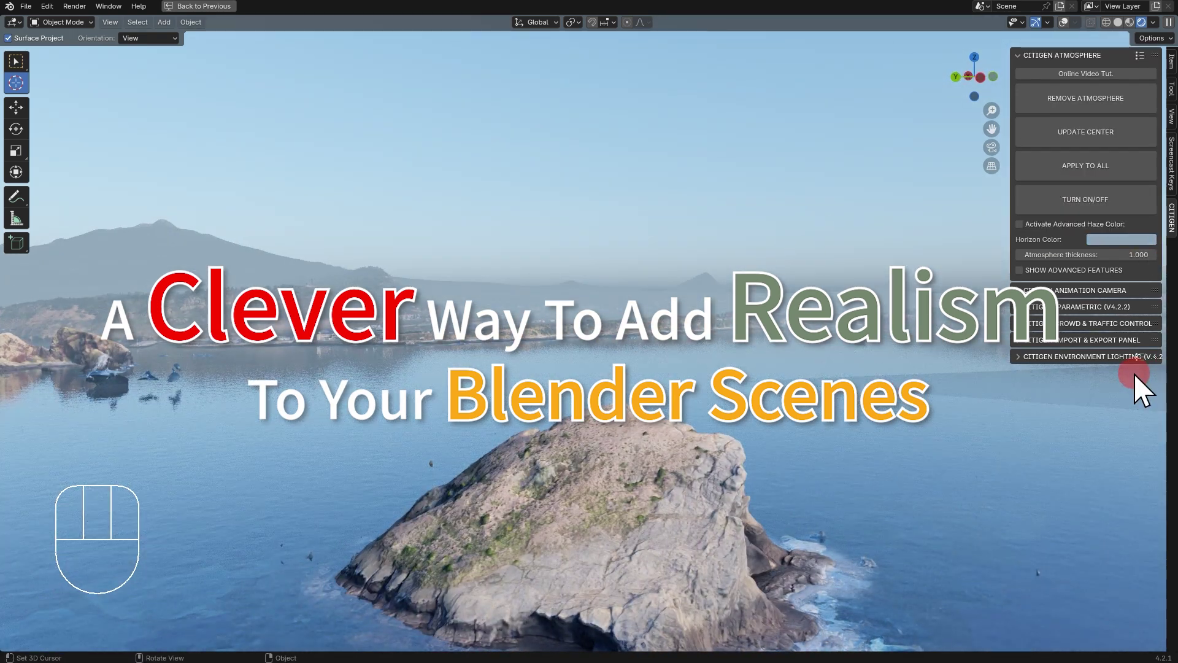
click(1064, 22)
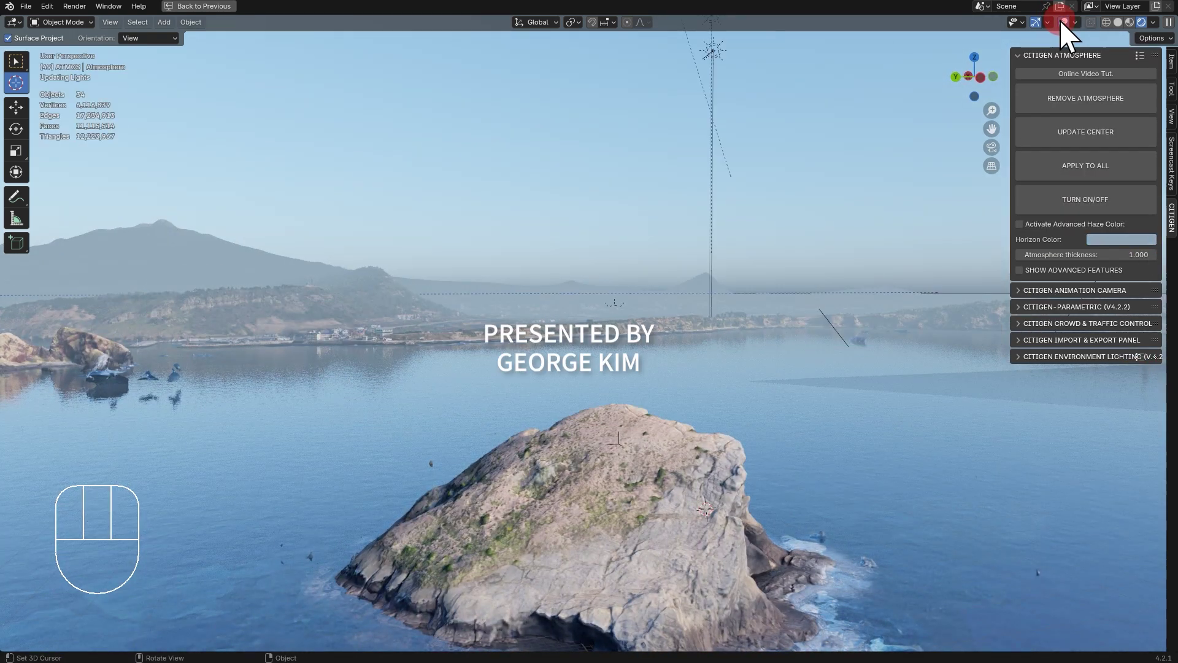
middle_drag(715, 447, 652, 439)
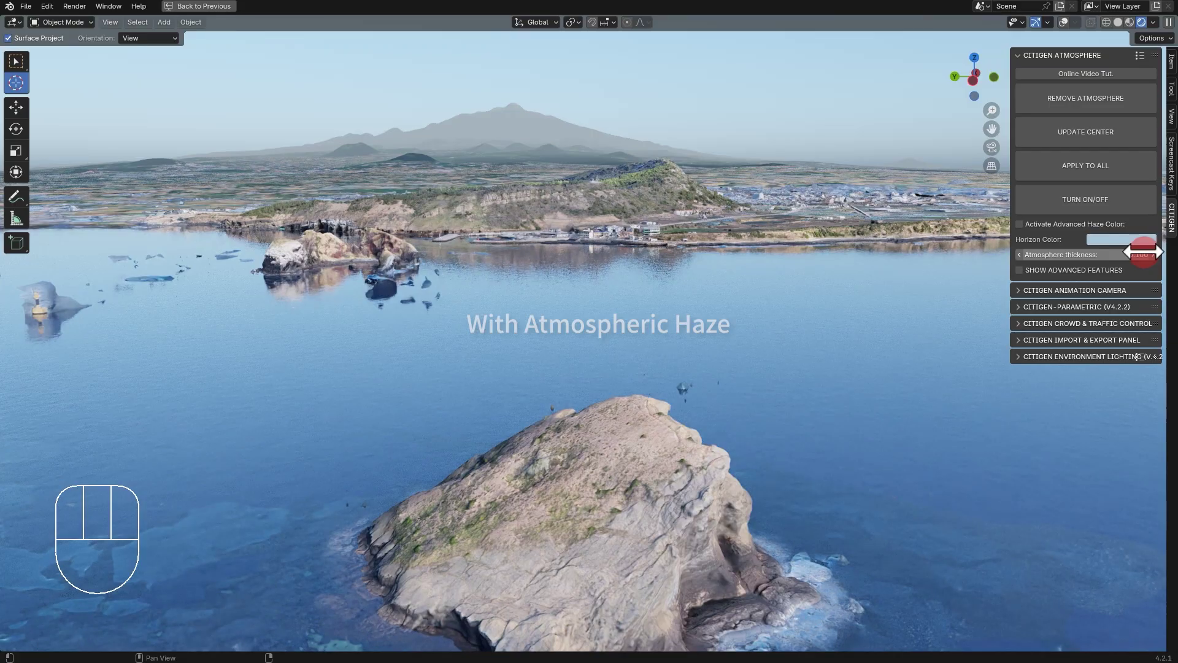
Toggle the atmosphere off and on to compare the landscape with and without haze
click(1085, 208)
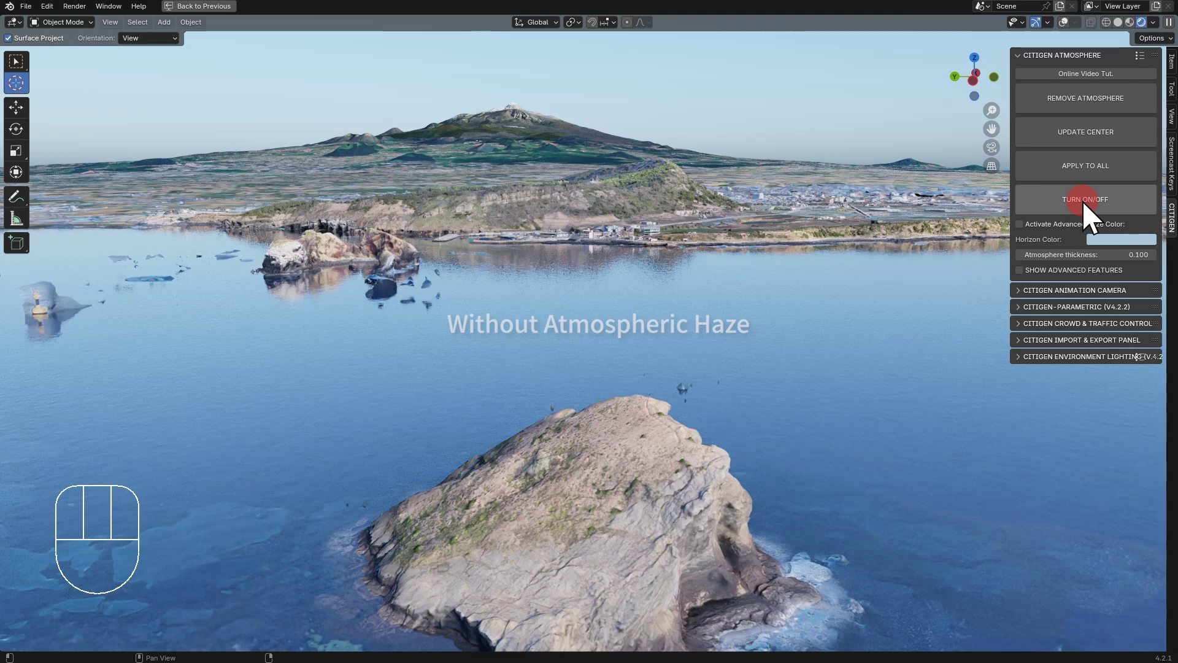
click(1085, 203)
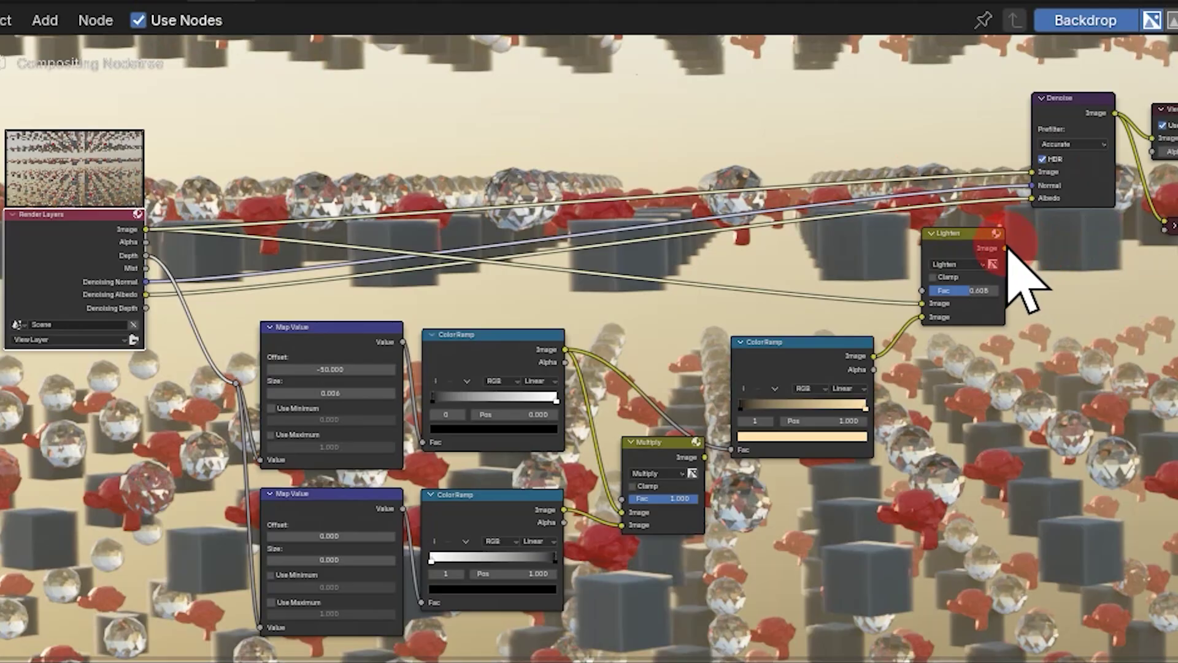
Connect the Lighten node's Image output to the Denoise node's Image input in the compositor
drag(1004, 248, 1035, 174)
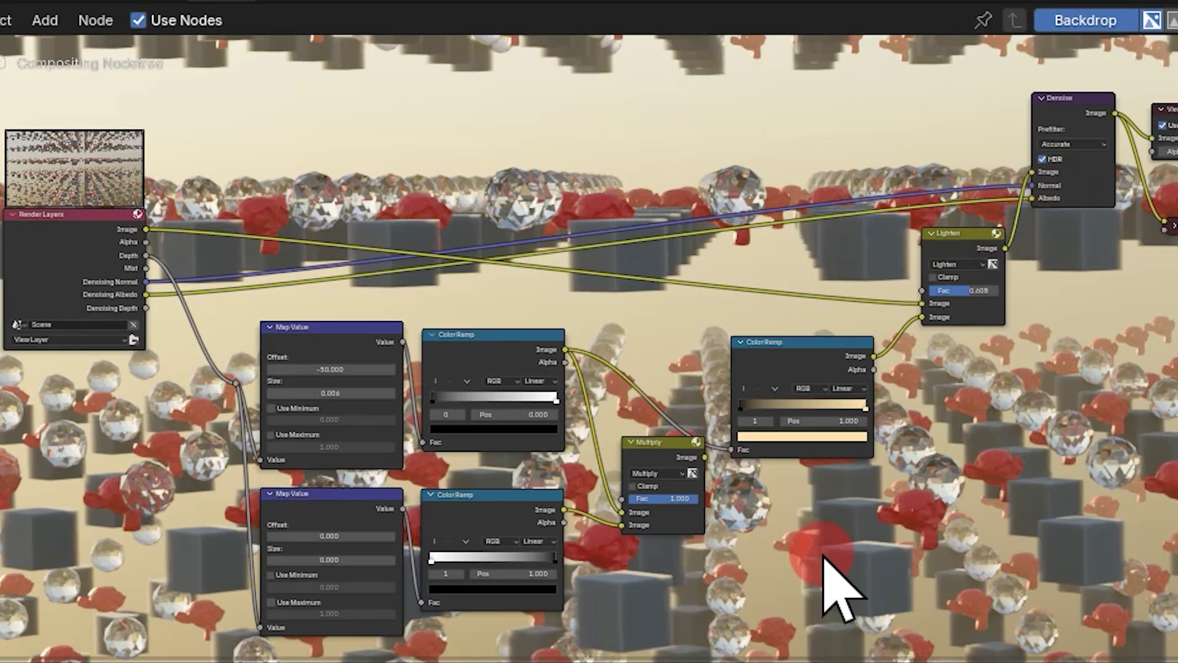
scroll(642, 448, up, 2)
middle_drag(644, 447, 637, 411)
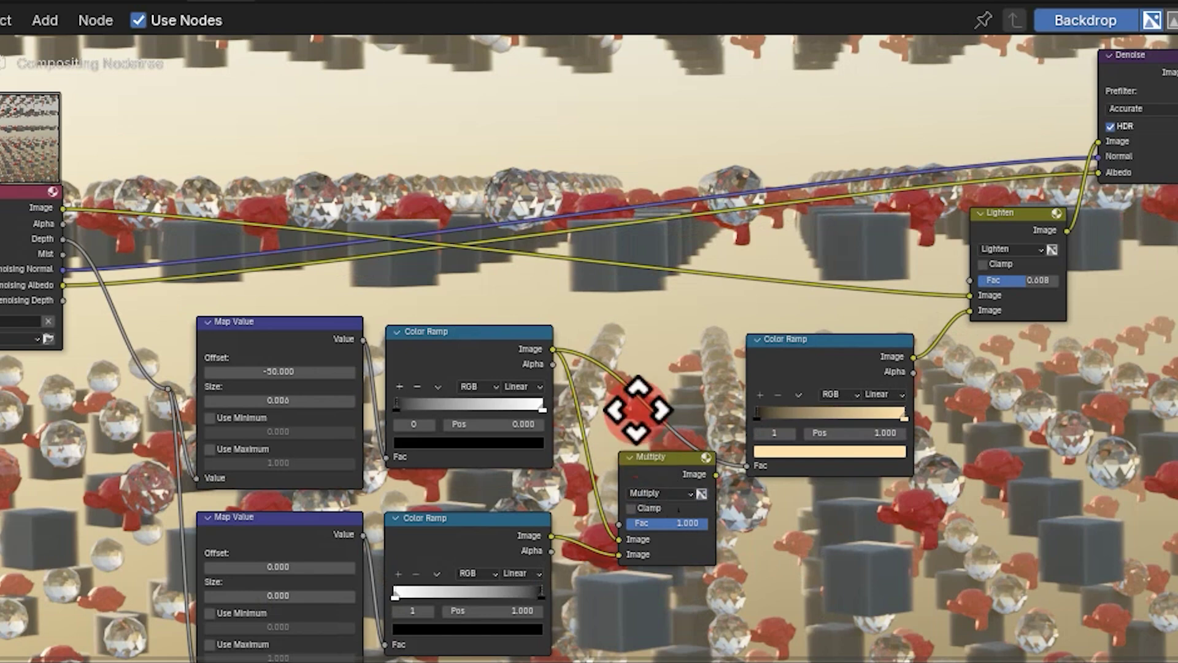
scroll(637, 412, down, 1)
drag(655, 432, 632, 430)
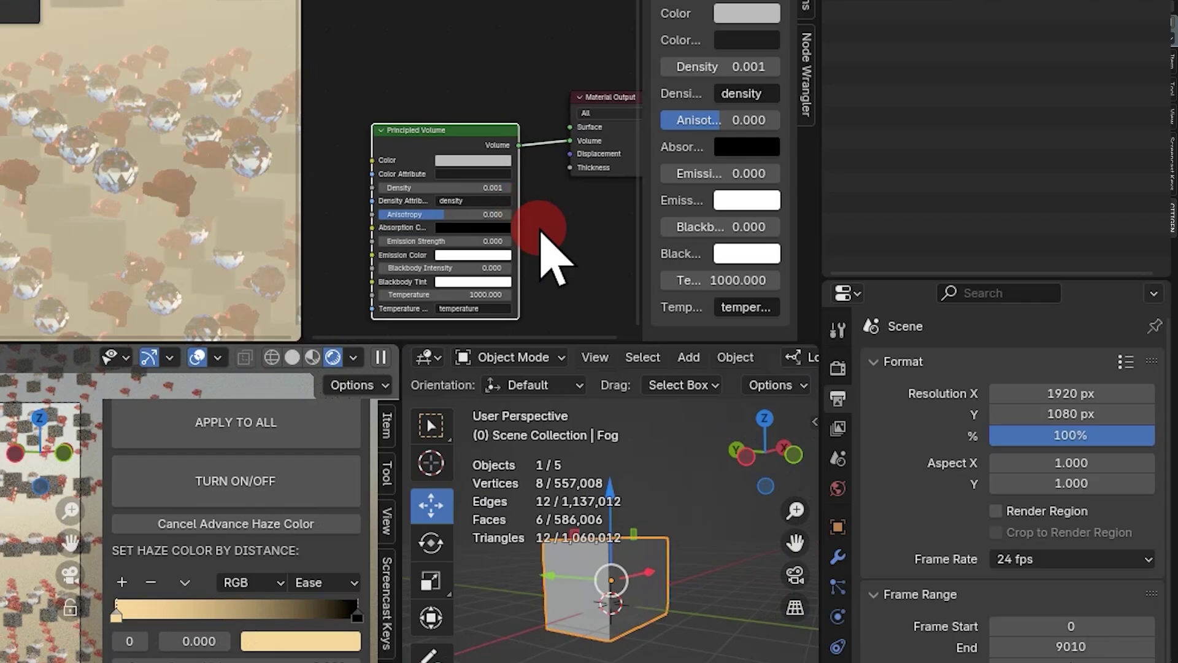
Enable Use Nodes for the compositor and nudge the Multiply node in the node tree
scroll(537, 209, up, 2)
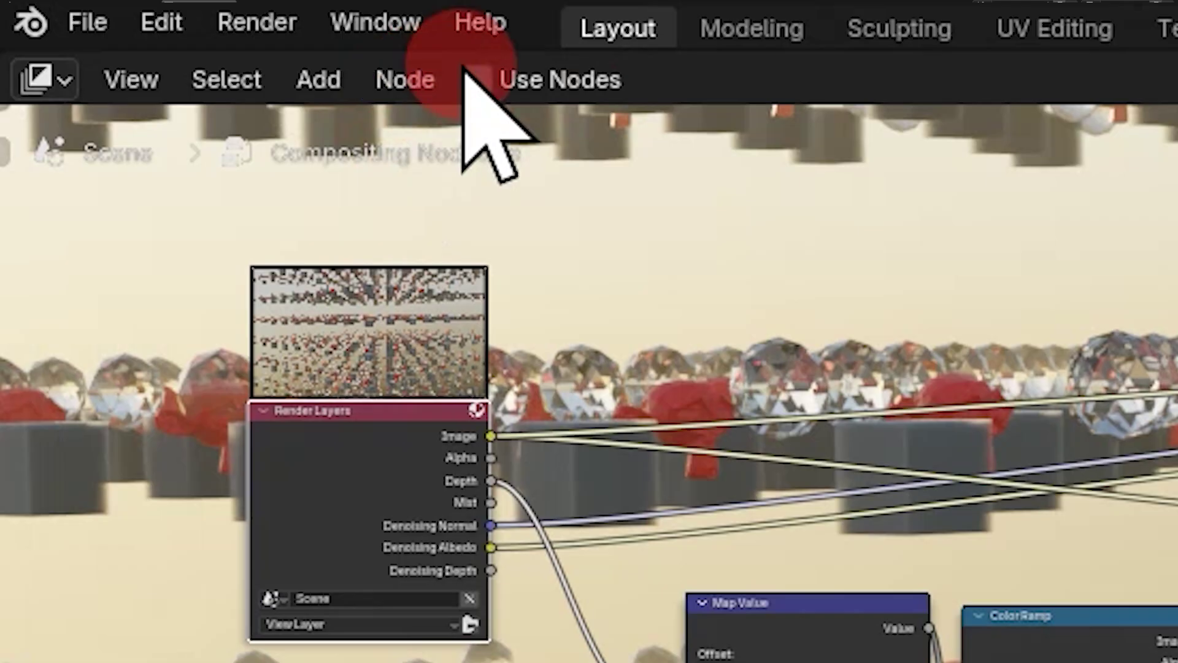
click(478, 79)
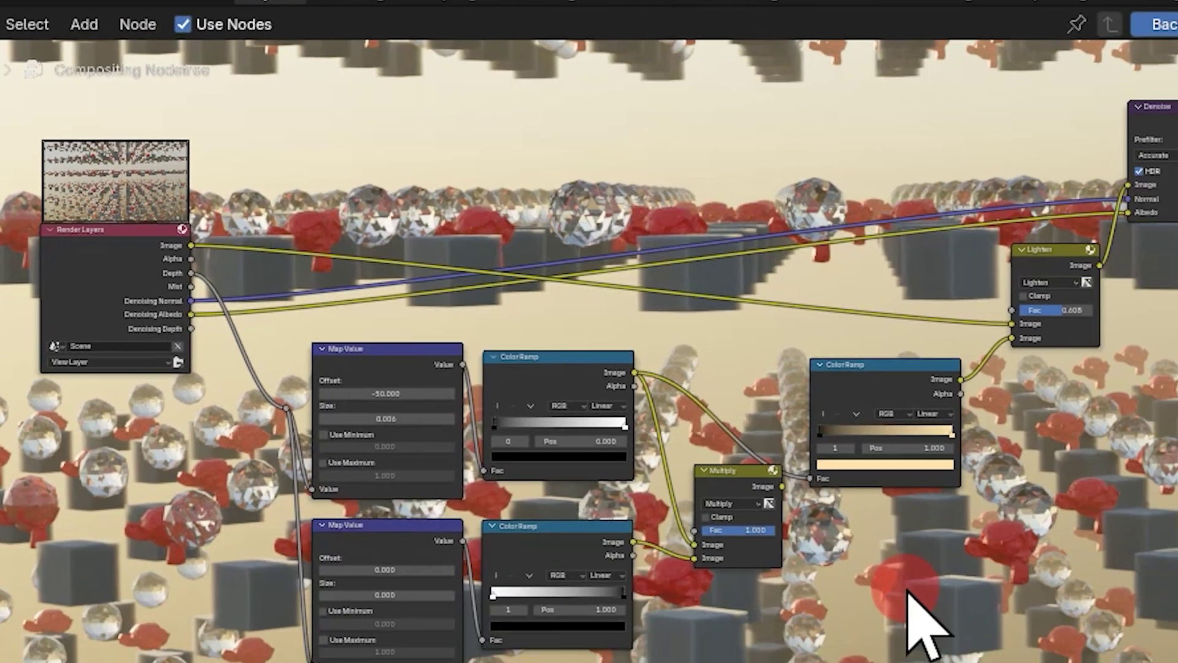
click(719, 531)
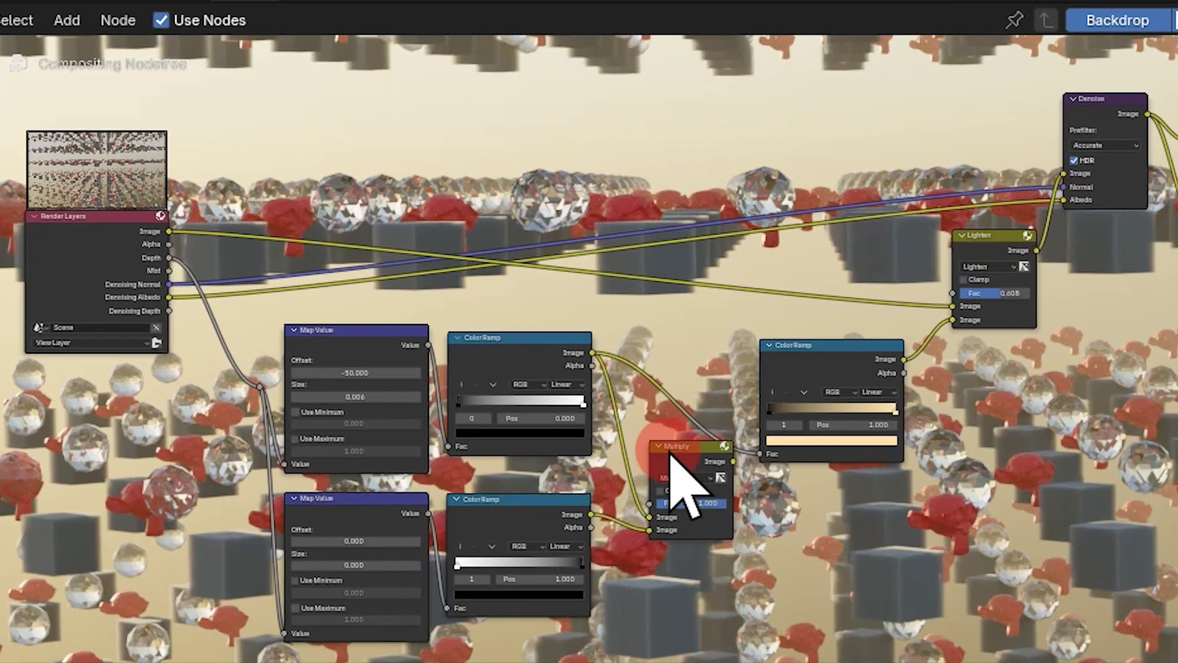
scroll(681, 472, up, 2)
drag(675, 448, 661, 434)
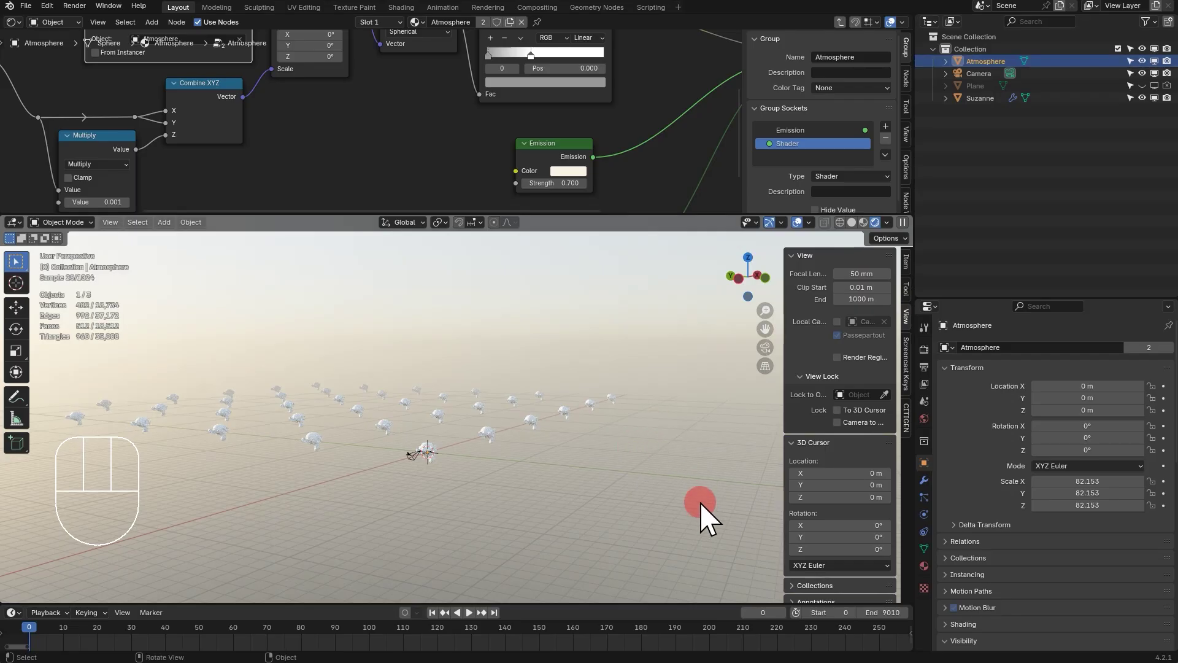
Scale the Atmosphere sphere up to 310.828 on all three axes
key(s)
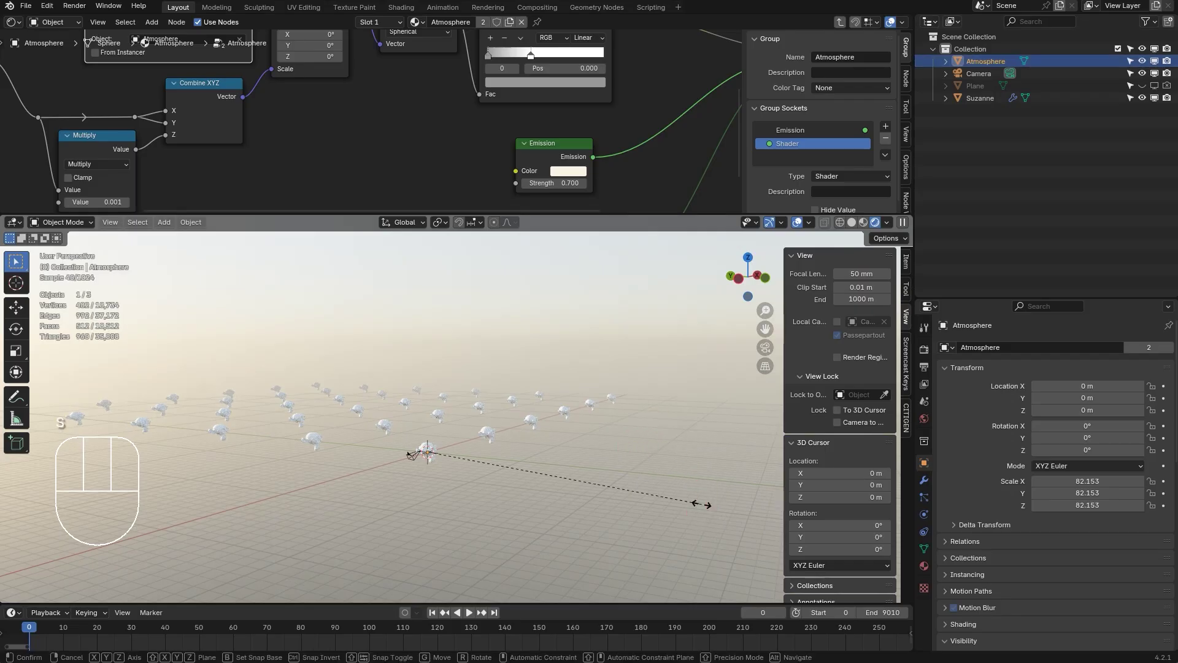
click(525, 477)
key(s)
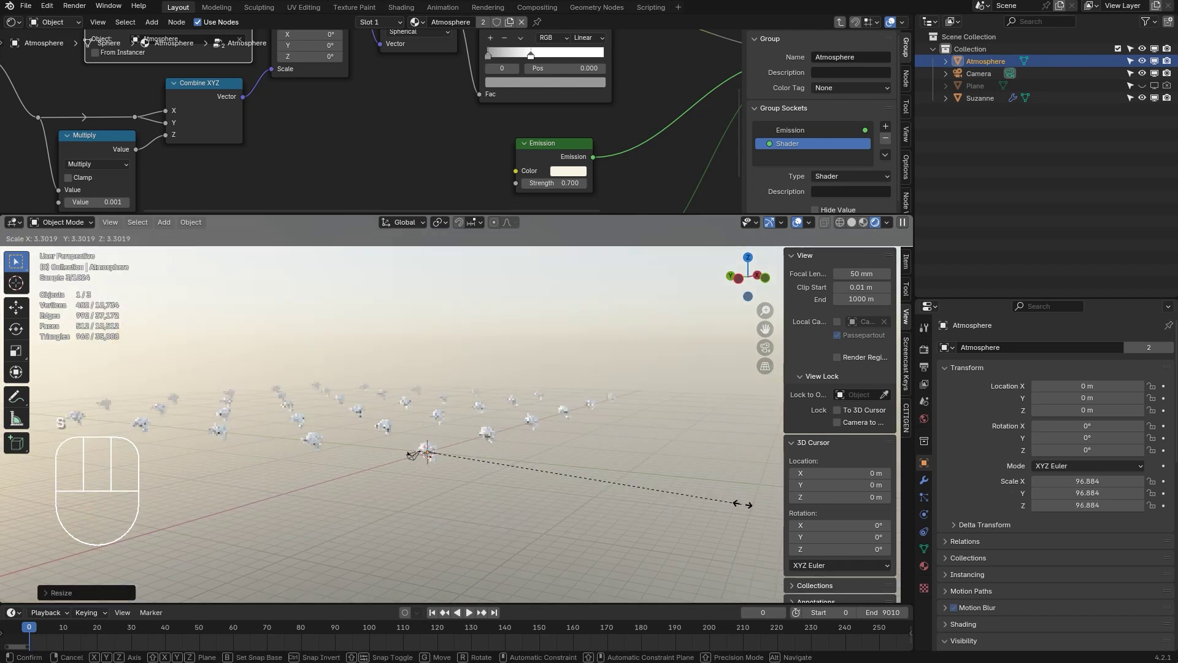
click(513, 232)
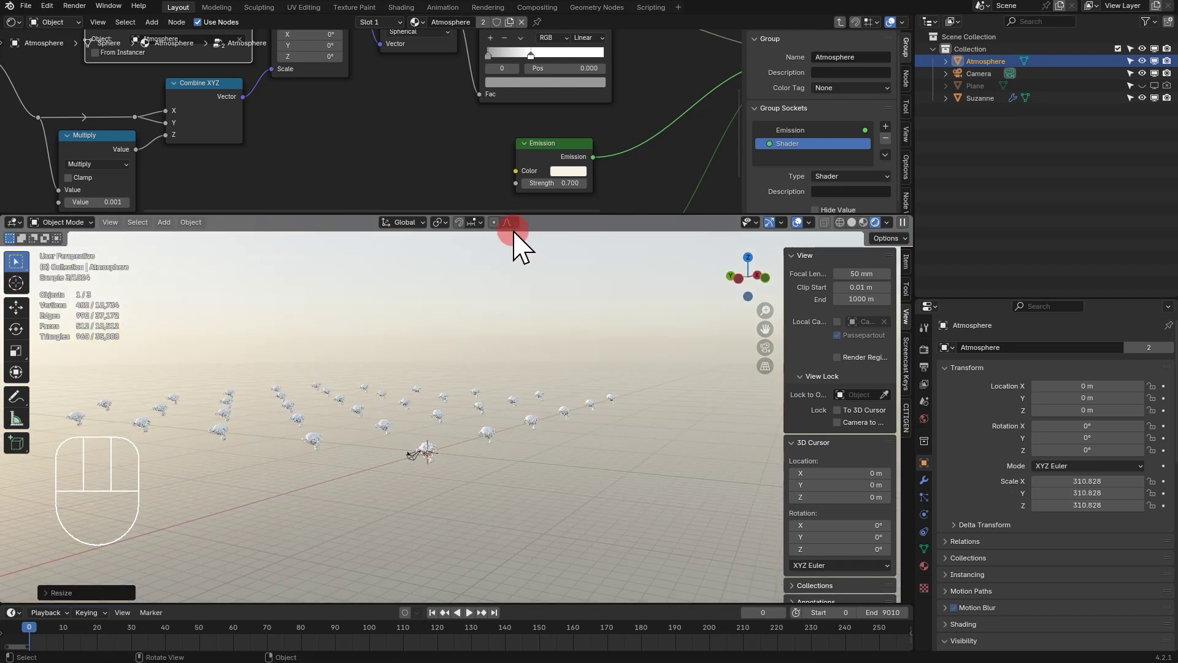
Lower the Emission node's strength to 0.200
click(523, 184)
click(524, 183)
click(524, 183)
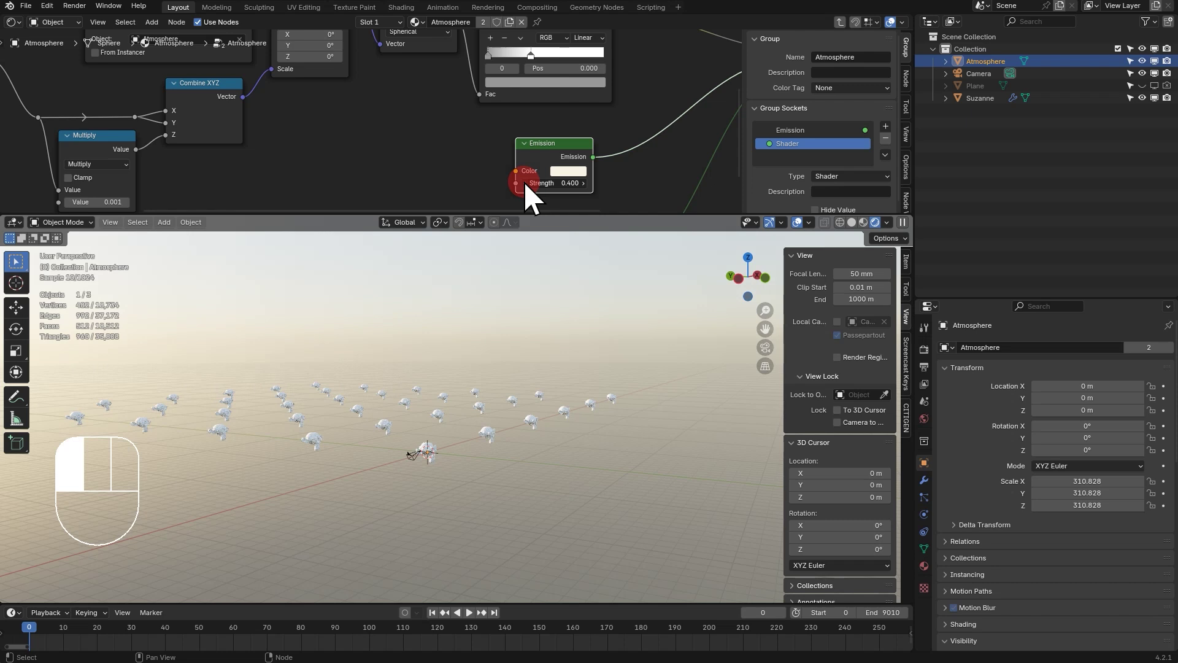
click(524, 182)
click(524, 183)
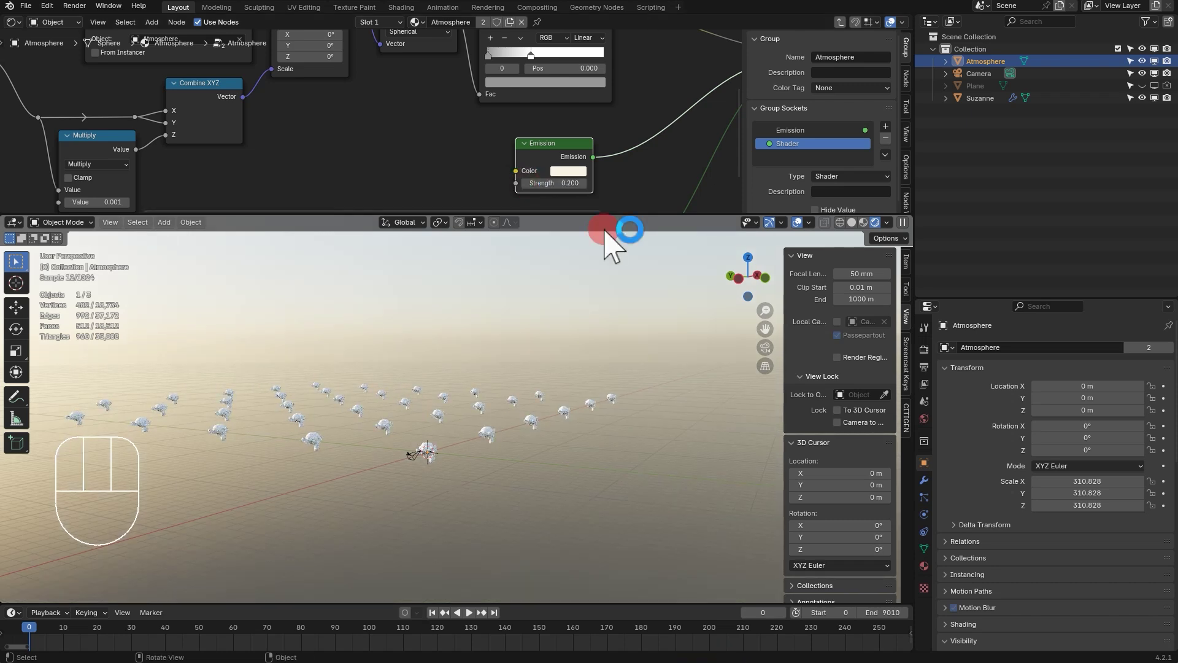
Raise the Emission node's strength to 0.700
click(583, 183)
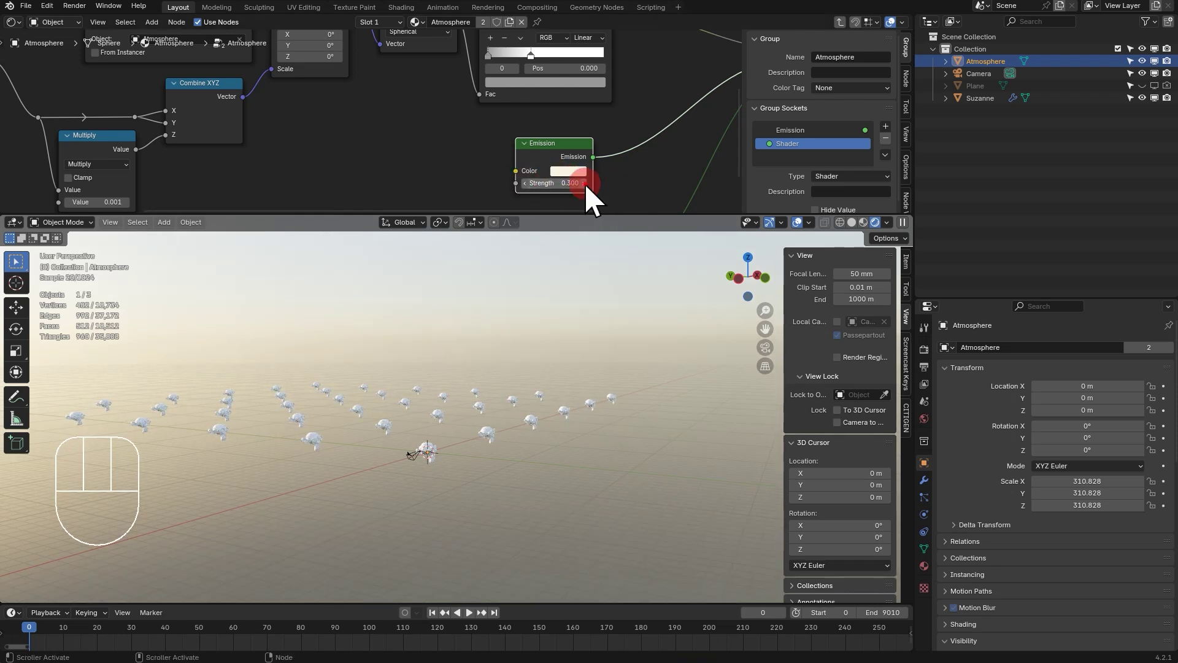
click(583, 183)
click(583, 183)
click(583, 183)
click(583, 183)
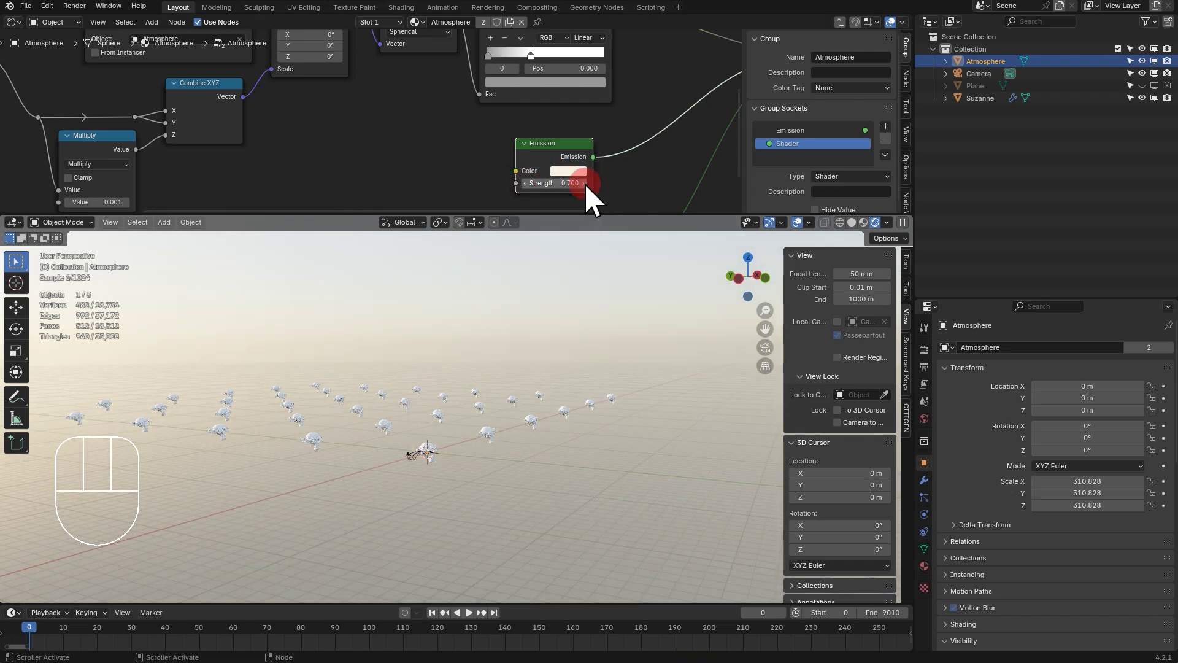
Scale the Atmosphere sphere down to 119.960 on all axes
click(700, 501)
click(710, 454)
key(s)
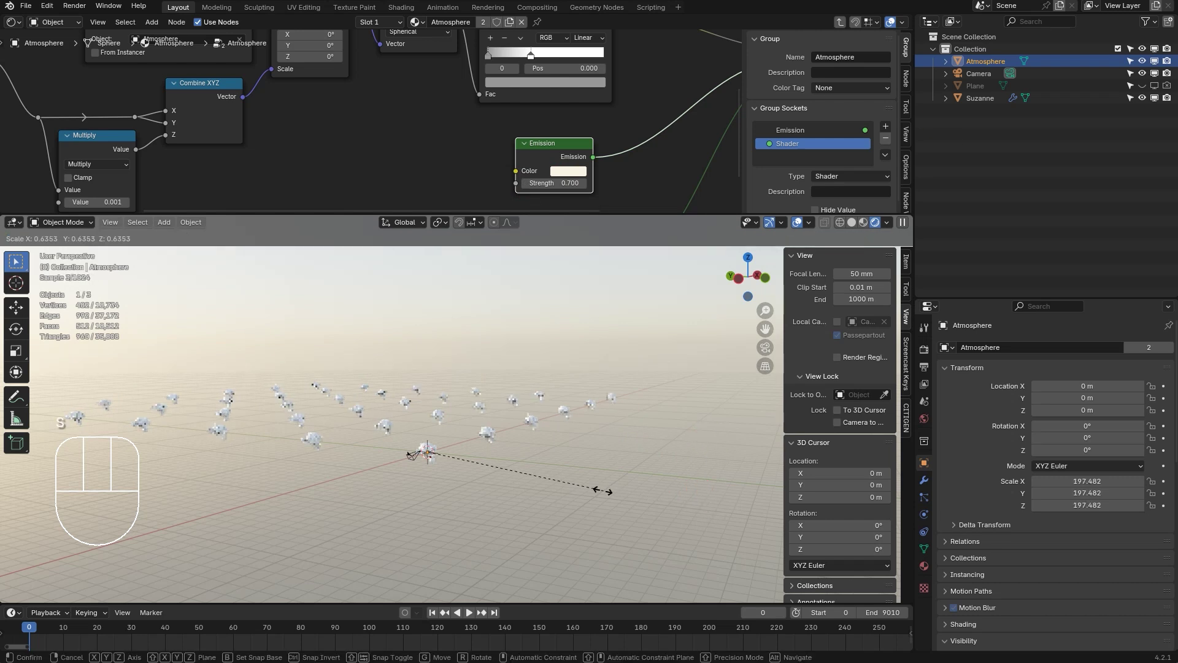
click(508, 525)
mouse_move(508, 525)
middle_down()
mouse_move(501, 513)
mouse_move(489, 527)
middle_up()
scroll(489, 515, up, 1)
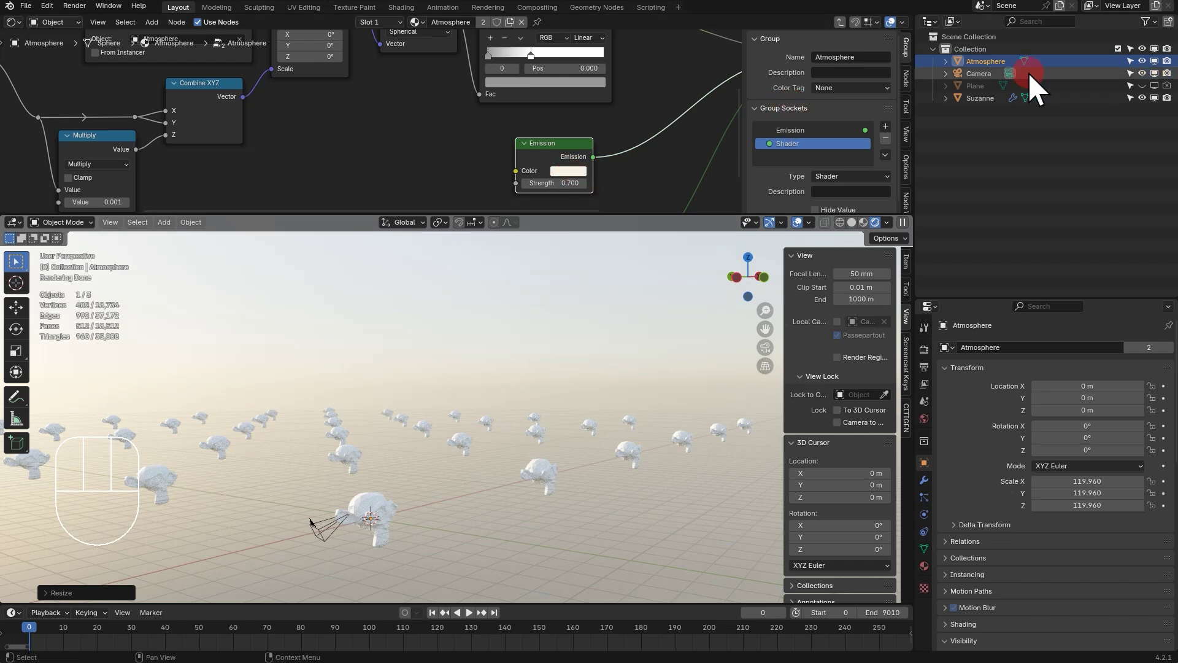
Hide the Atmosphere sphere and sample the Emission color from the background near the horizon with the eyedropper
click(1142, 61)
click(568, 172)
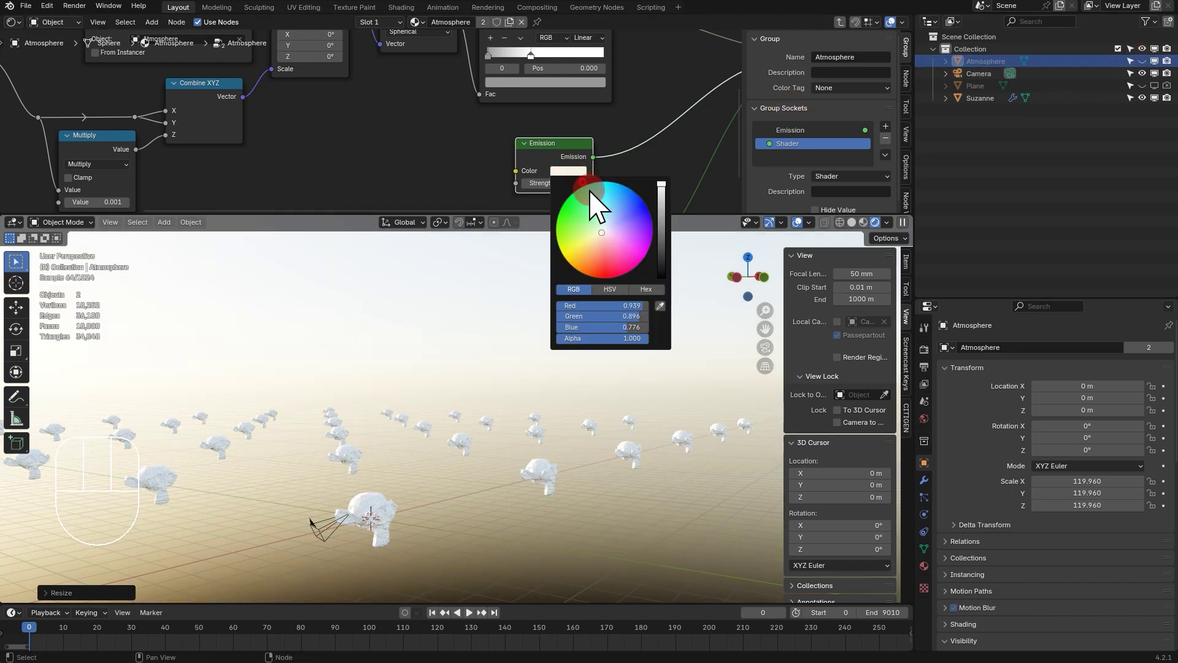
click(662, 311)
click(331, 365)
click(724, 178)
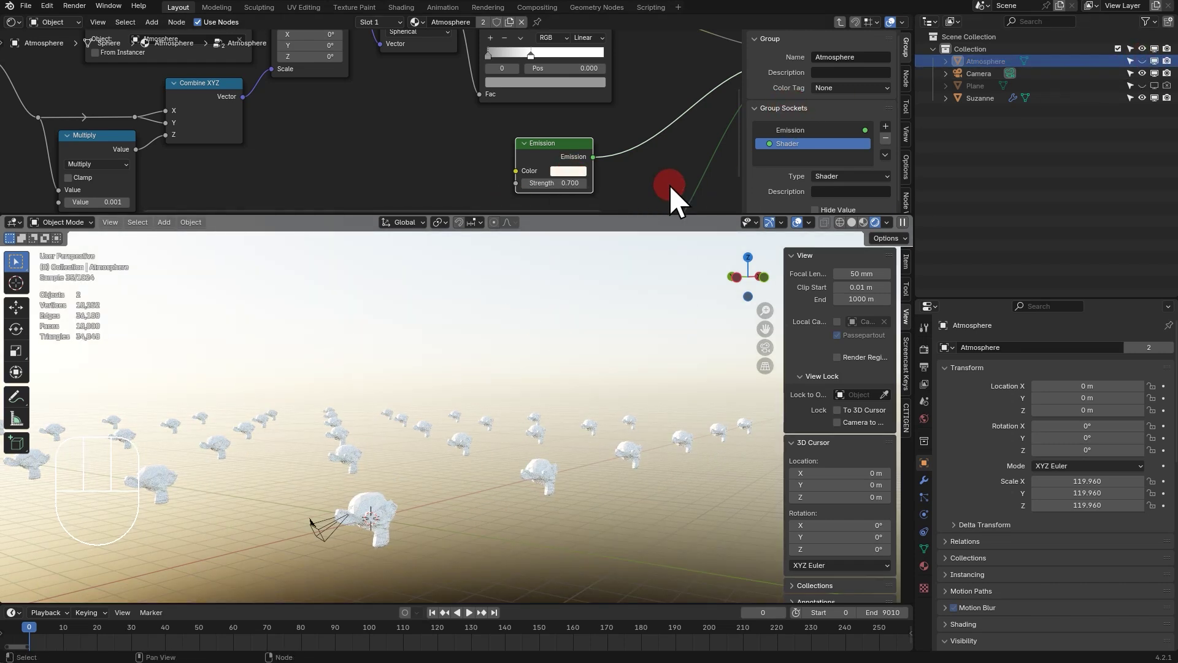
drag(563, 183, 569, 184)
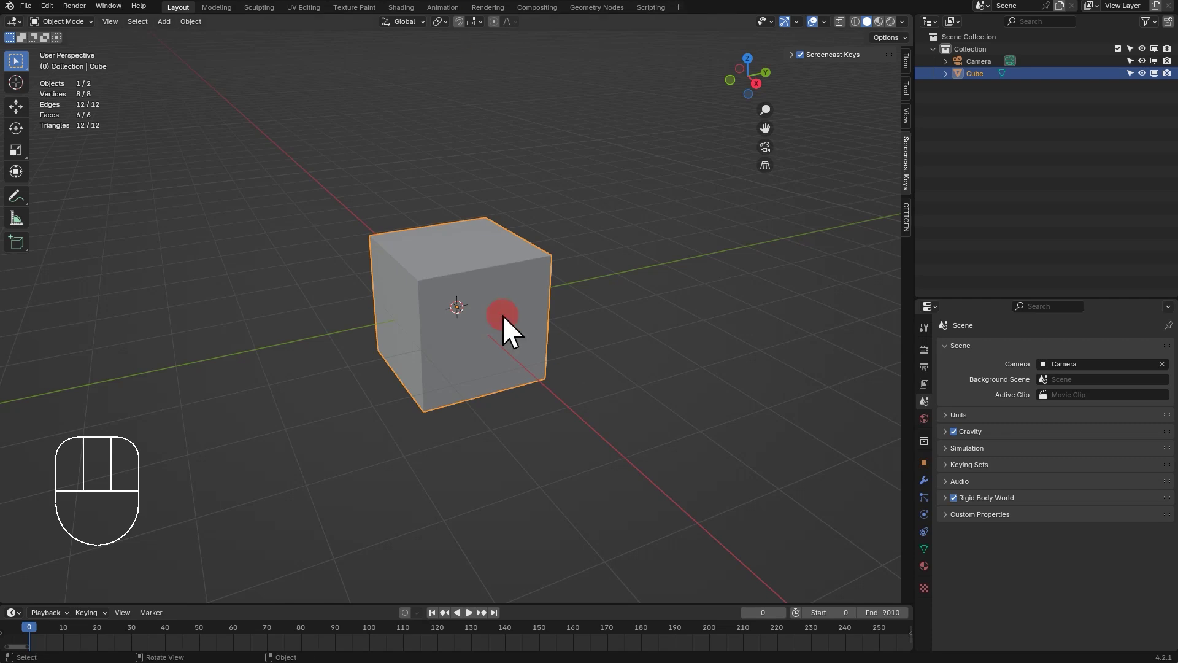
Replace the cube with a new plane mesh
key(Delete)
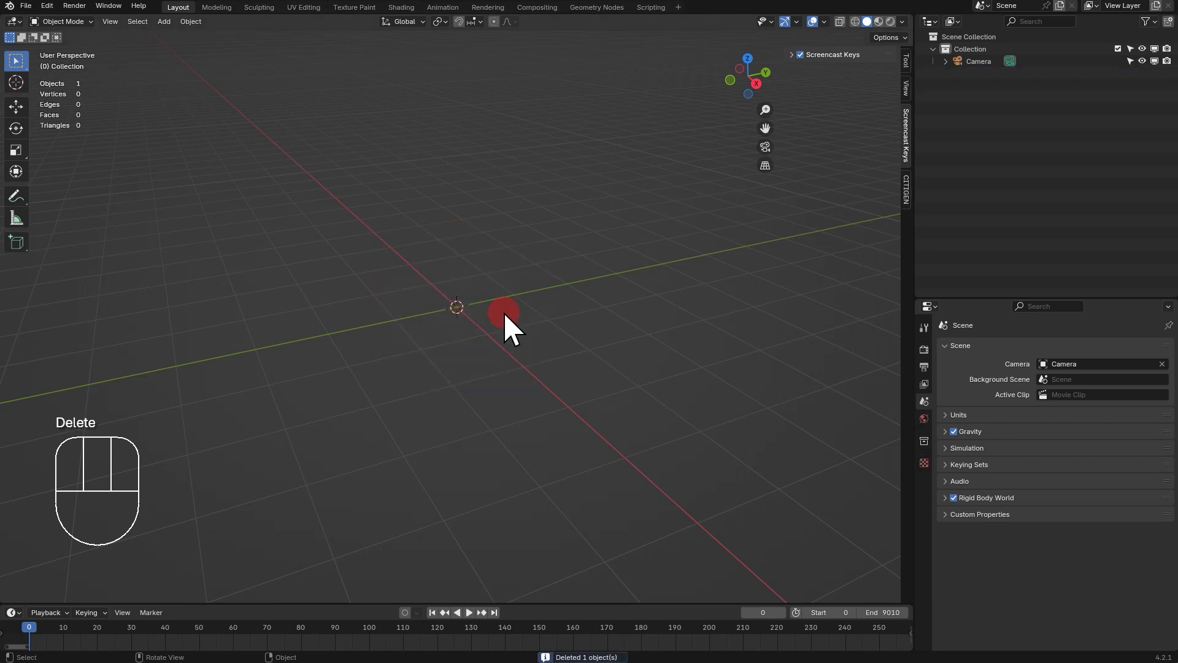
key(shift+a)
click(526, 302)
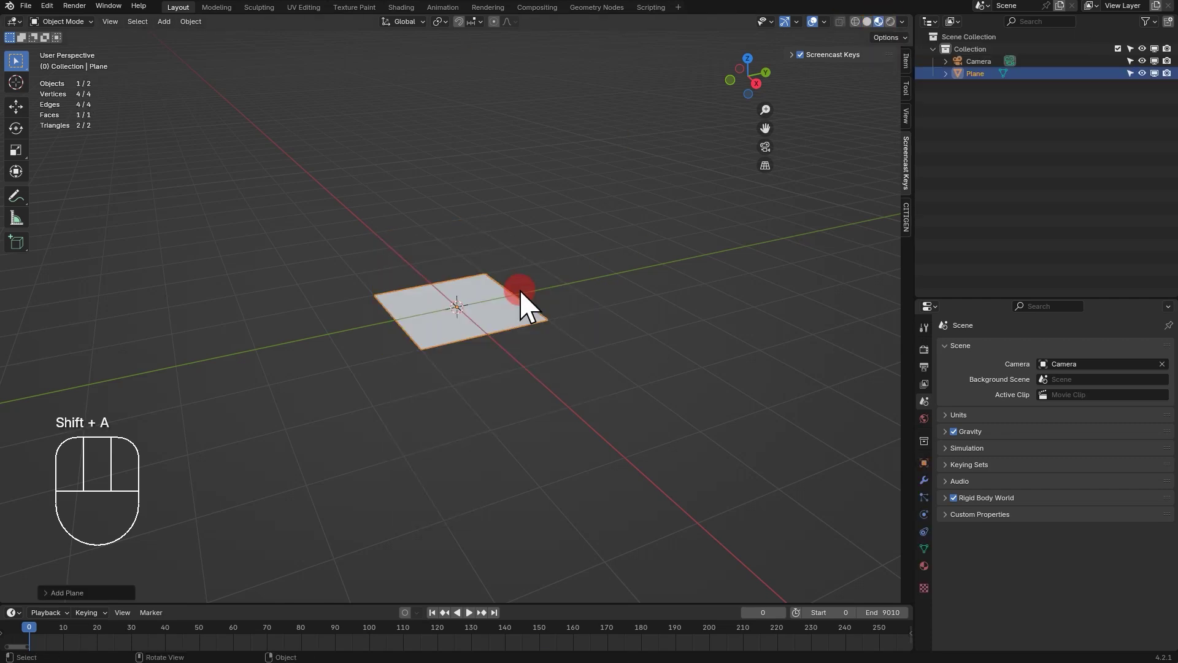
Split the viewport to make a Shader Editor above it and create a new material on the plane
drag(908, 19, 775, 221)
click(12, 21)
click(76, 131)
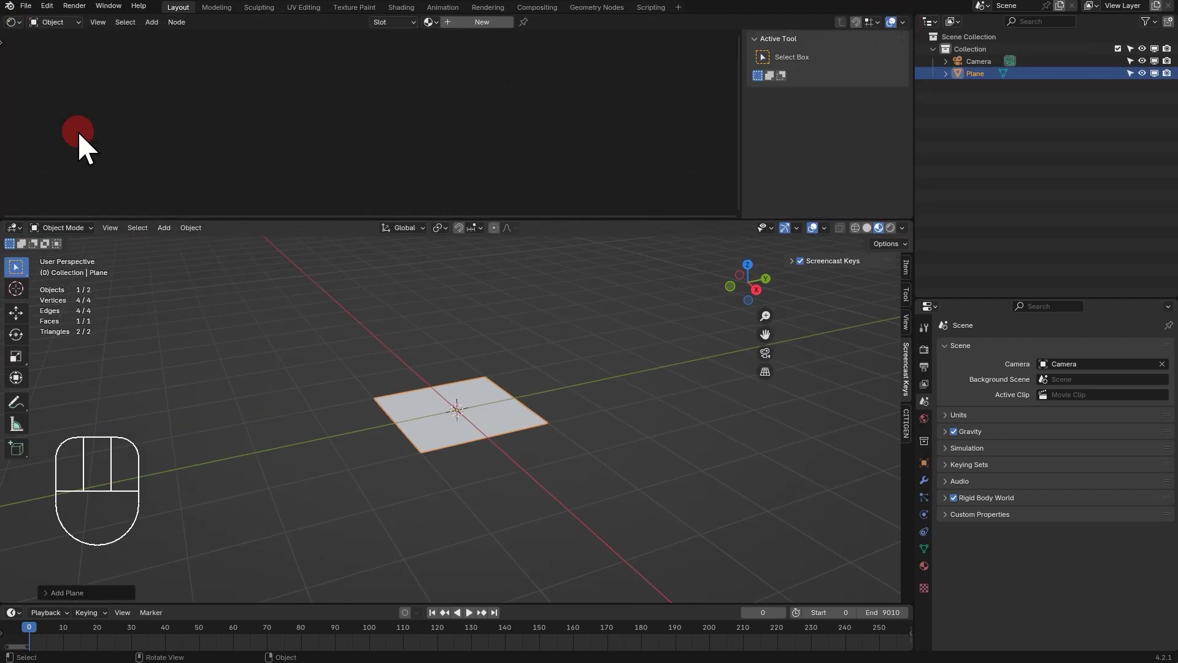
click(482, 23)
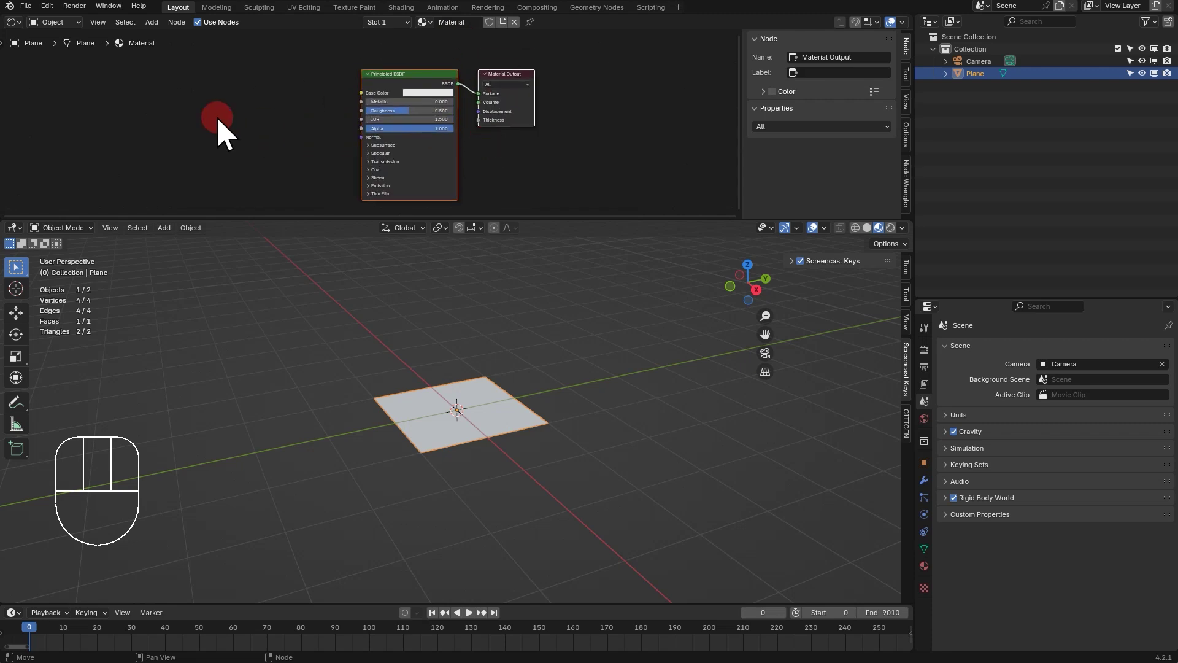
Replace the Principled BSDF with an Emission node feeding the Material Output's Surface input
key(shift+a)
mouse_move(255, 179)
click(331, 198)
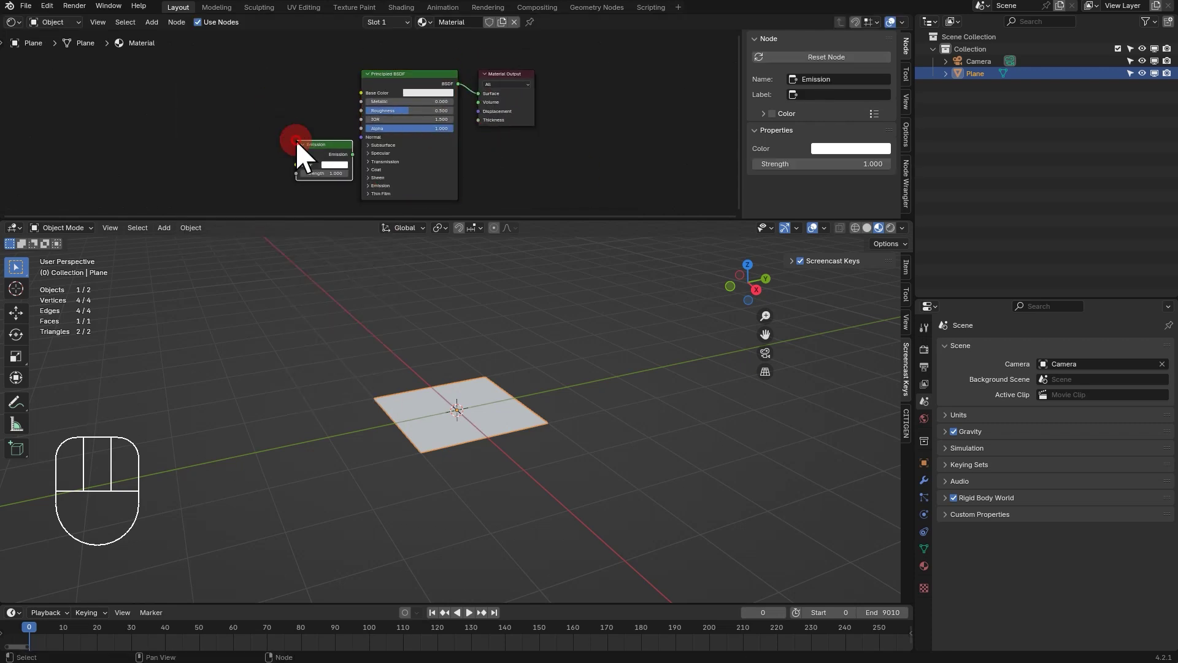
click(307, 150)
click(393, 80)
key(Delete)
Give the Emission color a faint tint with hue 0.875 and saturation 0.055
click(334, 165)
click(361, 78)
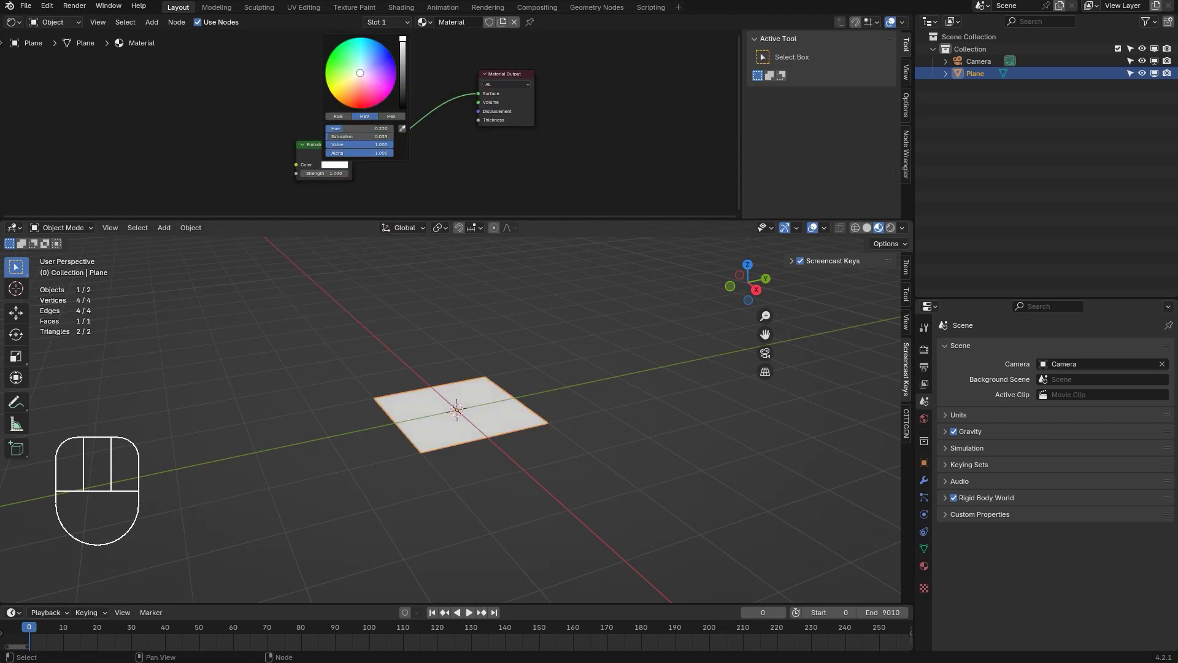
drag(361, 73, 357, 74)
Enlarge the Shader Editor and raise the green channel of the Emission color to its maximum in RGB mode
drag(438, 220, 437, 313)
scroll(294, 189, up, 5)
click(361, 220)
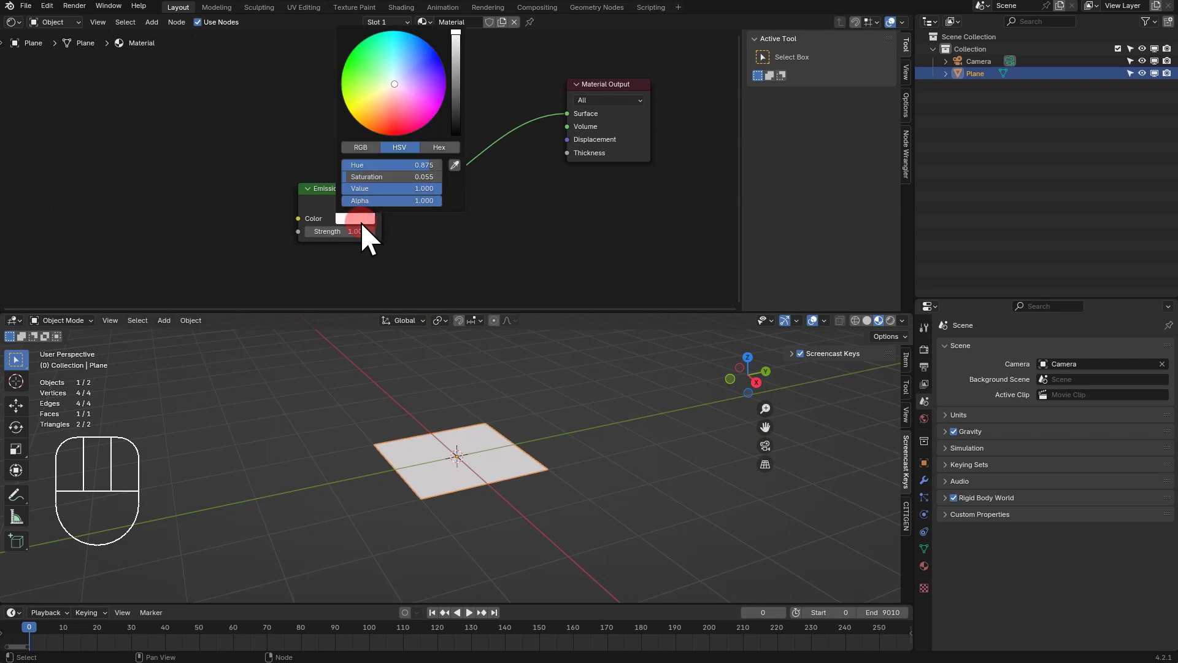
click(361, 149)
drag(430, 178, 467, 178)
Move the Emission node closer to the Material Output node
middle_drag(326, 167, 412, 169)
scroll(412, 168, down, 3)
drag(413, 186, 461, 174)
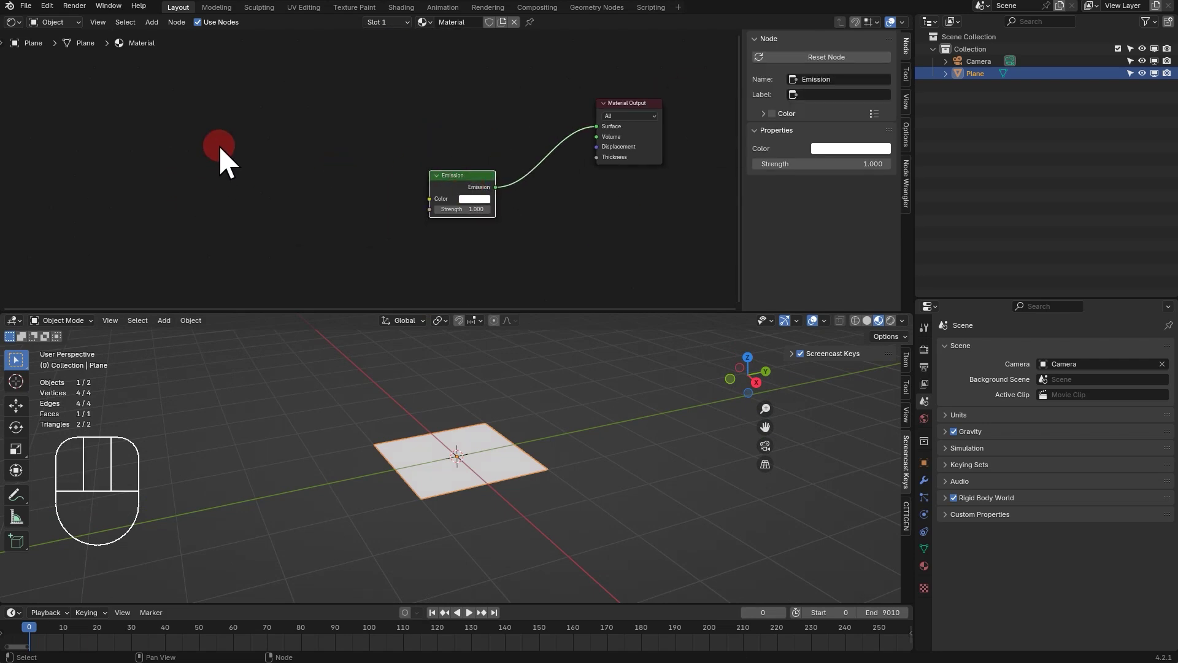
Add a Texture Coordinate node and a Mapping node, linking the Object output to the Mapping's Vector input
key(shift+a)
mouse_move(196, 113)
click(297, 295)
key(shift+a)
mouse_move(311, 207)
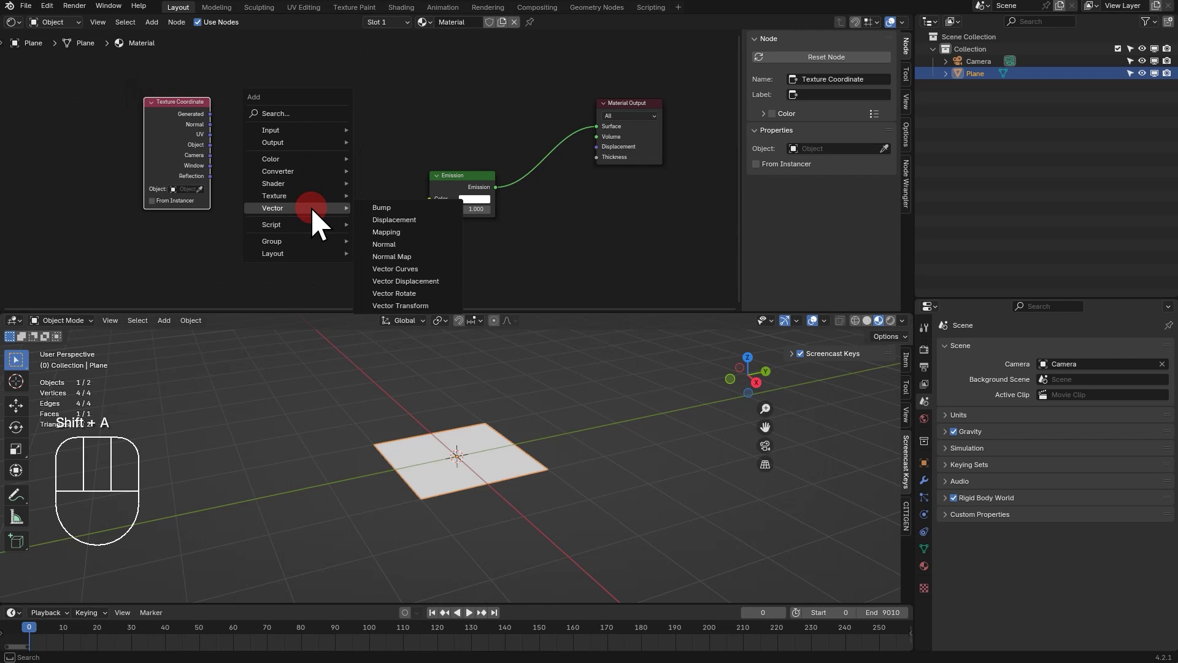
click(387, 233)
click(229, 91)
drag(210, 145, 226, 126)
drag(460, 172, 511, 163)
Add a Gradient Texture driven by the Mapping node and link its Fac output to the Emission Color
key(shift+a)
mouse_move(326, 150)
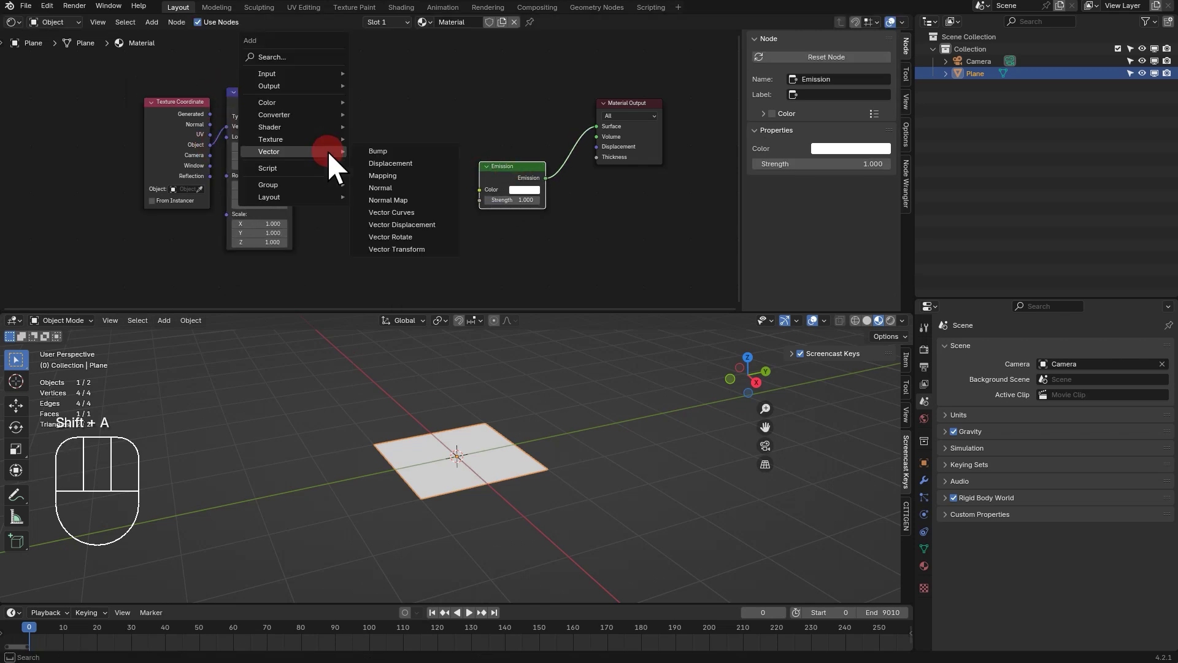
click(389, 205)
click(353, 154)
drag(293, 103, 353, 201)
drag(417, 178, 479, 190)
View the plane from above and set the Gradient Texture type to Spherical
key(KP_7)
scroll(362, 184, down, 1)
click(407, 191)
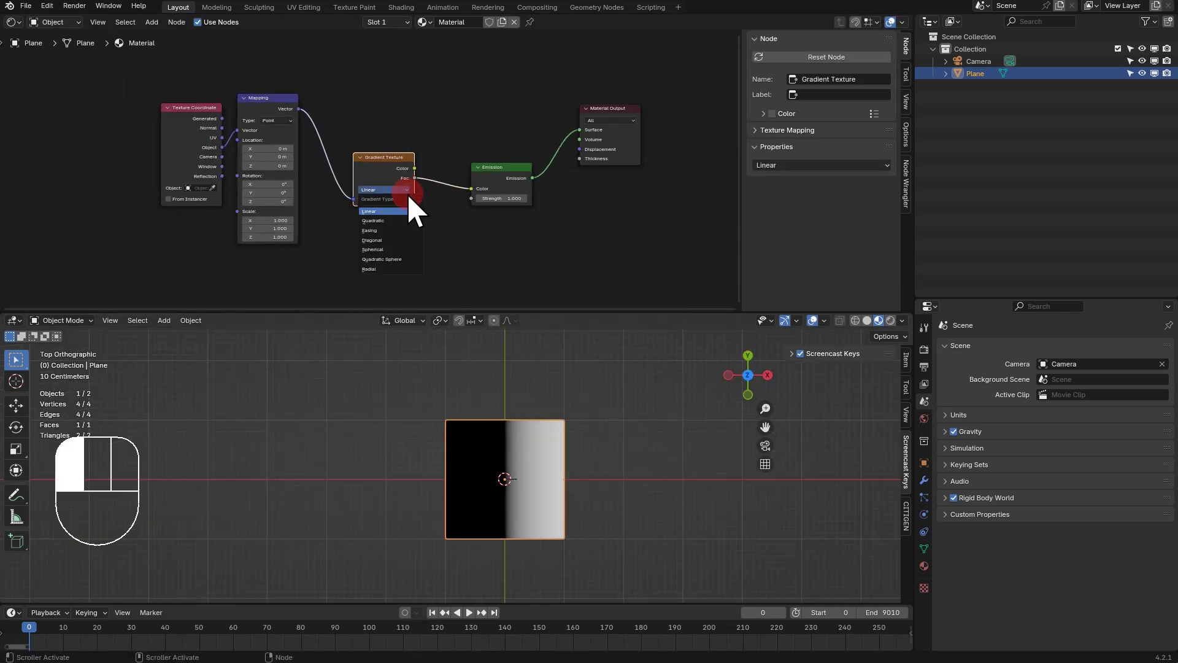
click(396, 250)
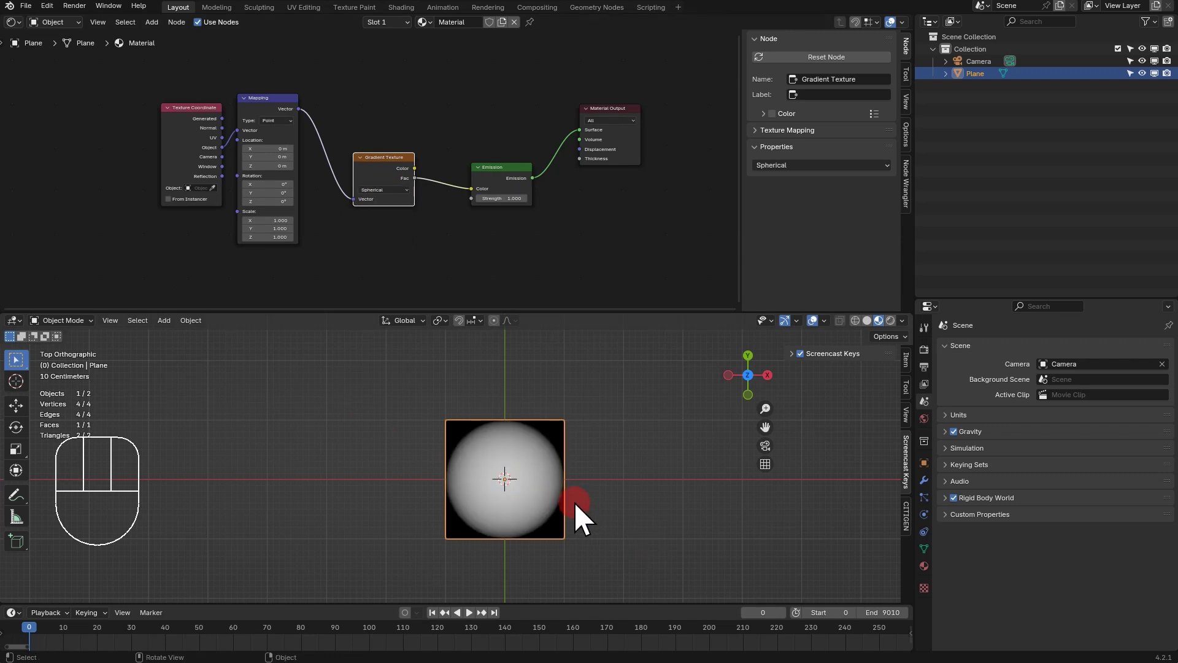
middle_drag(575, 503, 480, 479)
scroll(488, 474, up, 5)
scroll(568, 480, down, 5)
key(s)
right_click(736, 491)
middle_drag(589, 482, 490, 469)
In Edit Mode, duplicate the plane's face and rotate the copy a quarter turn upright in the right side view
key(KP_3)
key(Tab)
key(shift+d)
key(r)
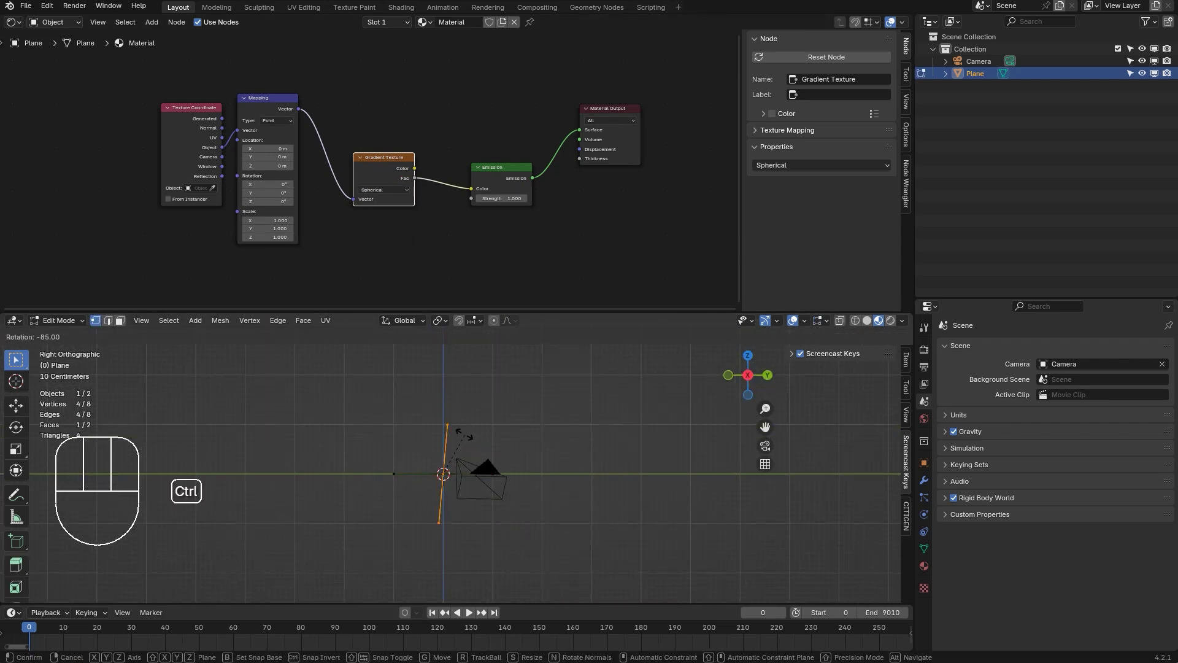
click(464, 437)
Duplicate the upright face and rotate the copy a quarter turn around the vertical axis to form three crossing planes
middle_drag(470, 473, 616, 488)
key(KP_7)
key(shift+d)
key(r)
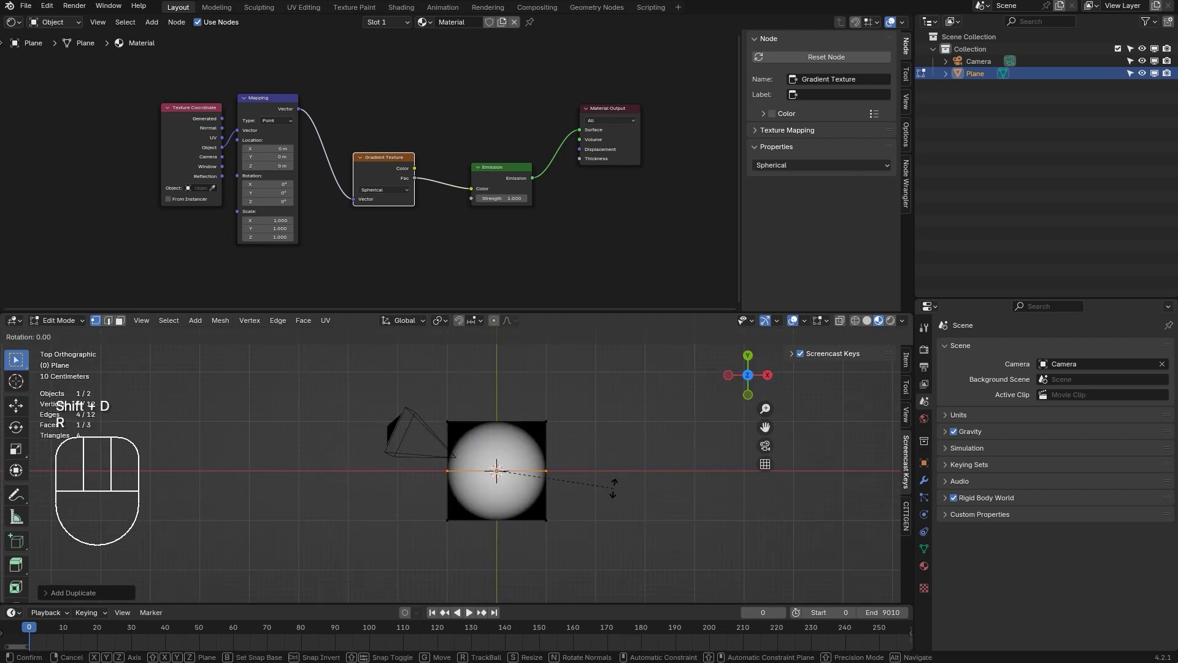
click(484, 555)
middle_drag(485, 555, 494, 418)
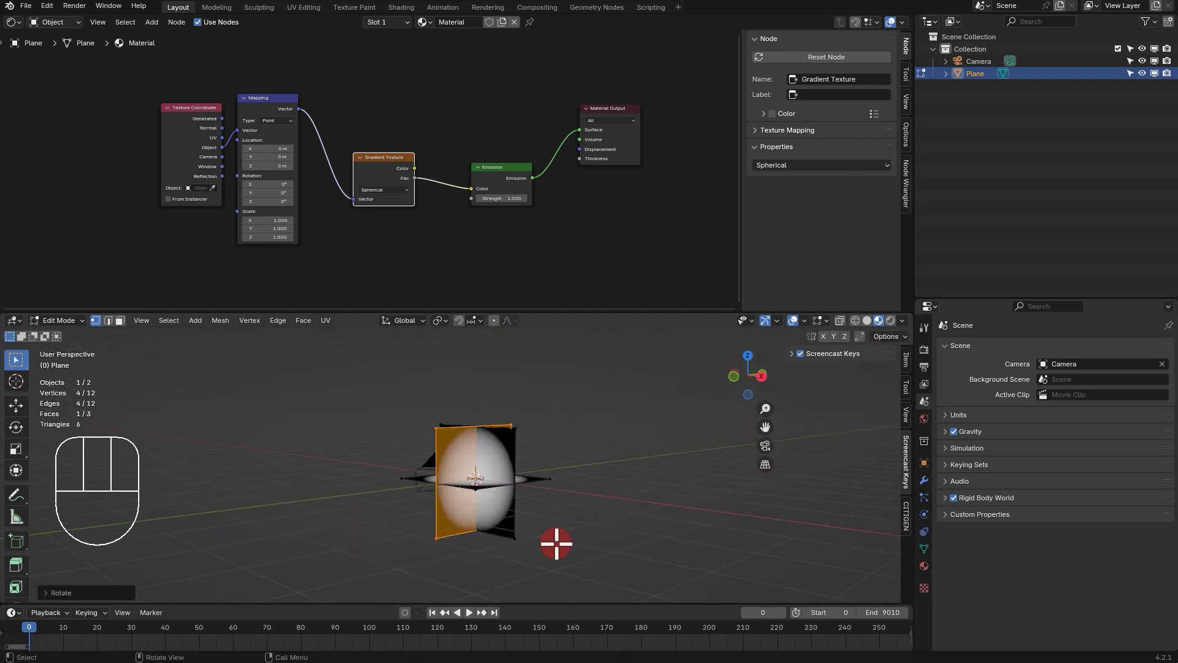
middle_drag(555, 541, 447, 546)
Spread the nodes apart and insert a Color Ramp between the Gradient Texture and the Emission node
drag(375, 157, 325, 152)
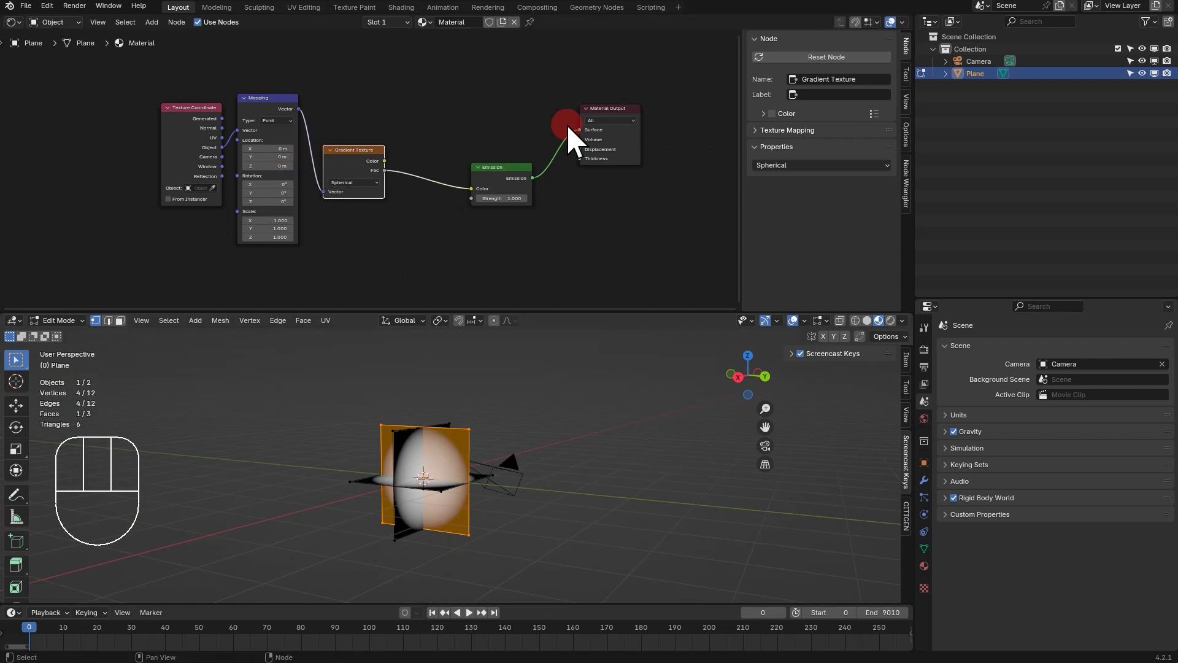
click(600, 110)
drag(601, 110, 623, 114)
drag(502, 168, 537, 158)
scroll(437, 187, up, 2)
key(shift+a)
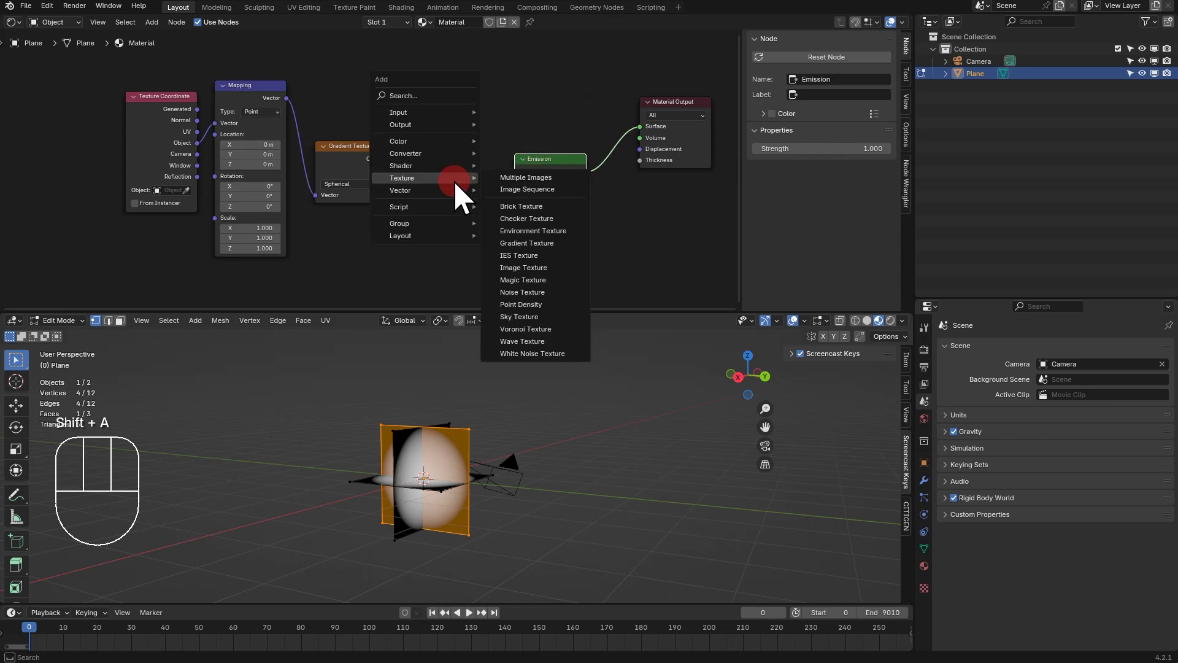
mouse_move(447, 189)
mouse_move(445, 154)
click(522, 178)
click(447, 192)
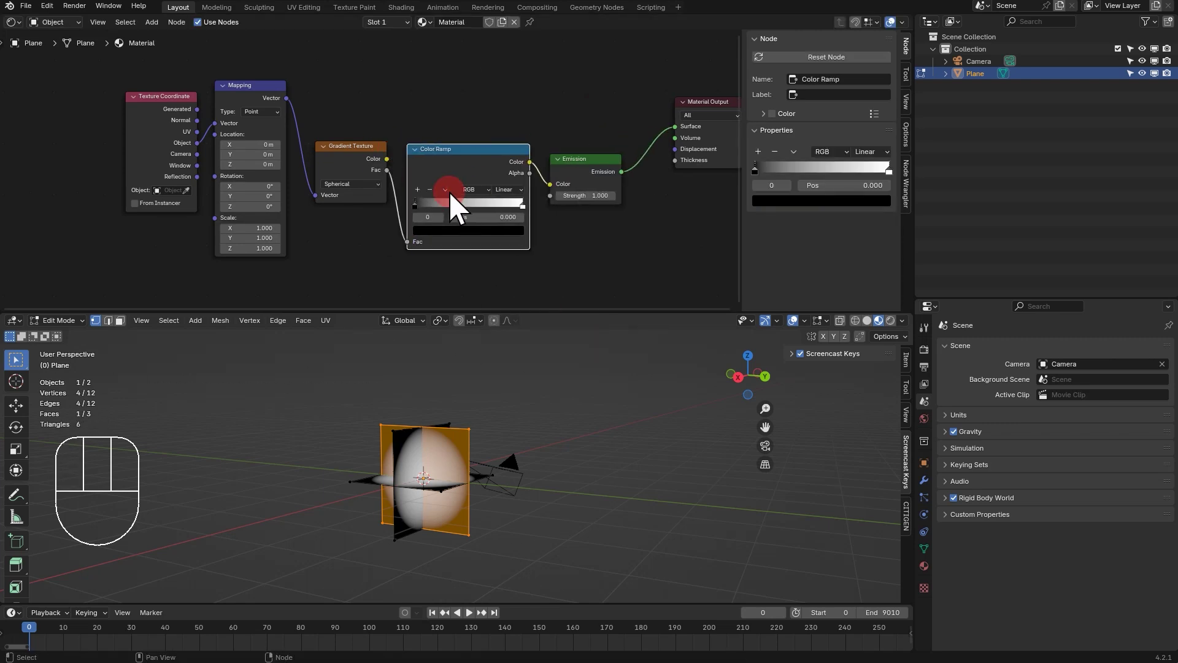
Examine the gradient on the crossed faces and return the plane to Object Mode
mouse_move(602, 496)
middle_down()
mouse_move(549, 487)
mouse_move(593, 488)
middle_up()
scroll(425, 494, up, 5)
mouse_move(426, 495)
middle_down()
mouse_move(398, 490)
mouse_move(437, 498)
middle_up()
scroll(413, 484, down, 2)
click(446, 189)
click(455, 201)
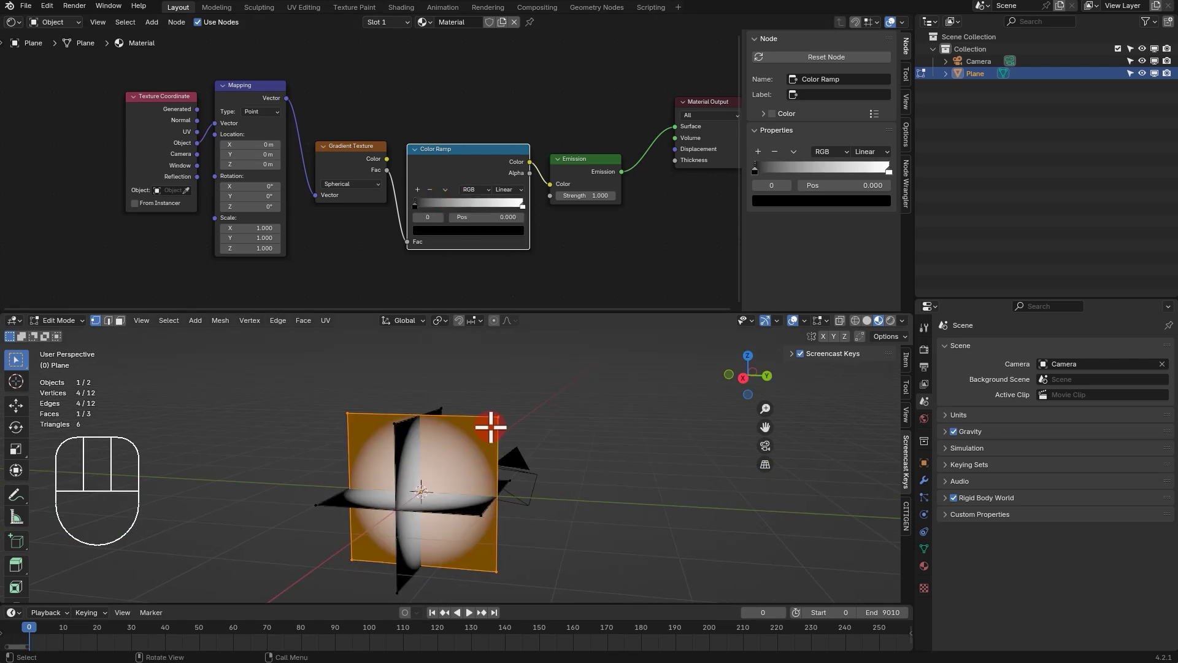
middle_drag(489, 426, 466, 438)
key(Tab)
middle_drag(671, 421, 665, 387)
Add a Value node set to 1 and place it beside the Texture Coordinate and Mapping nodes
middle_drag(144, 238, 249, 185)
key(shift+a)
click(163, 282)
click(112, 181)
double_click(141, 217)
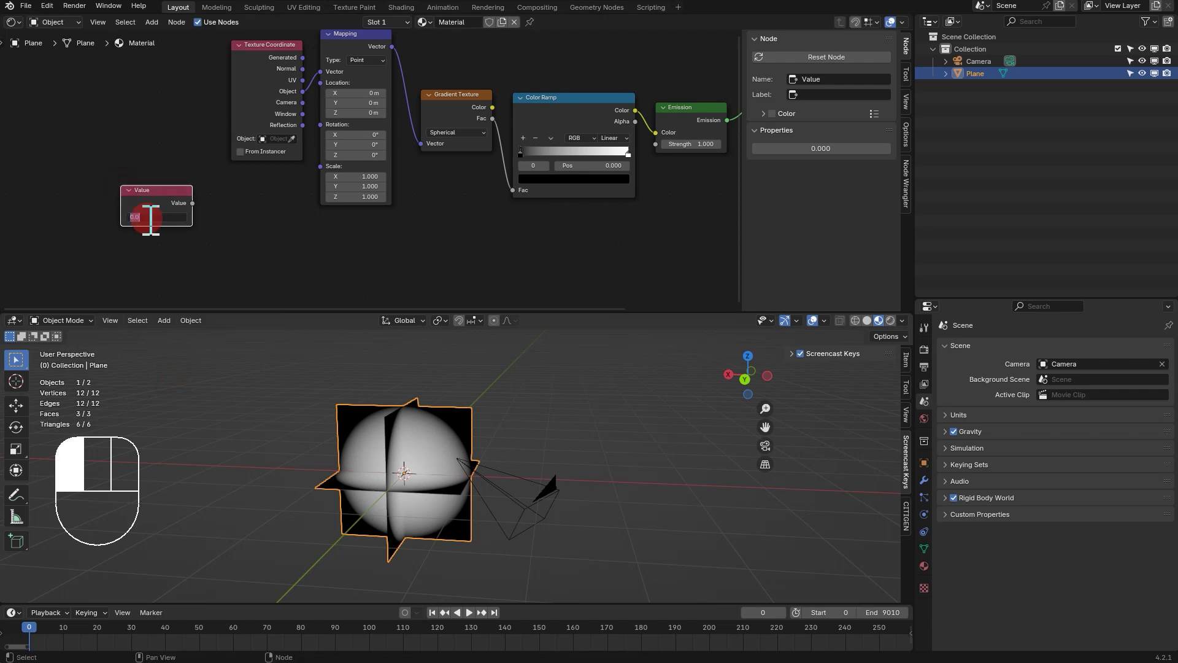
text(1)
key(Return)
drag(158, 190, 137, 185)
Add a Combine XYZ node feeding the Mapping's Scale, with the Value node linked to its X and Y inputs
key(shift+a)
mouse_move(262, 313)
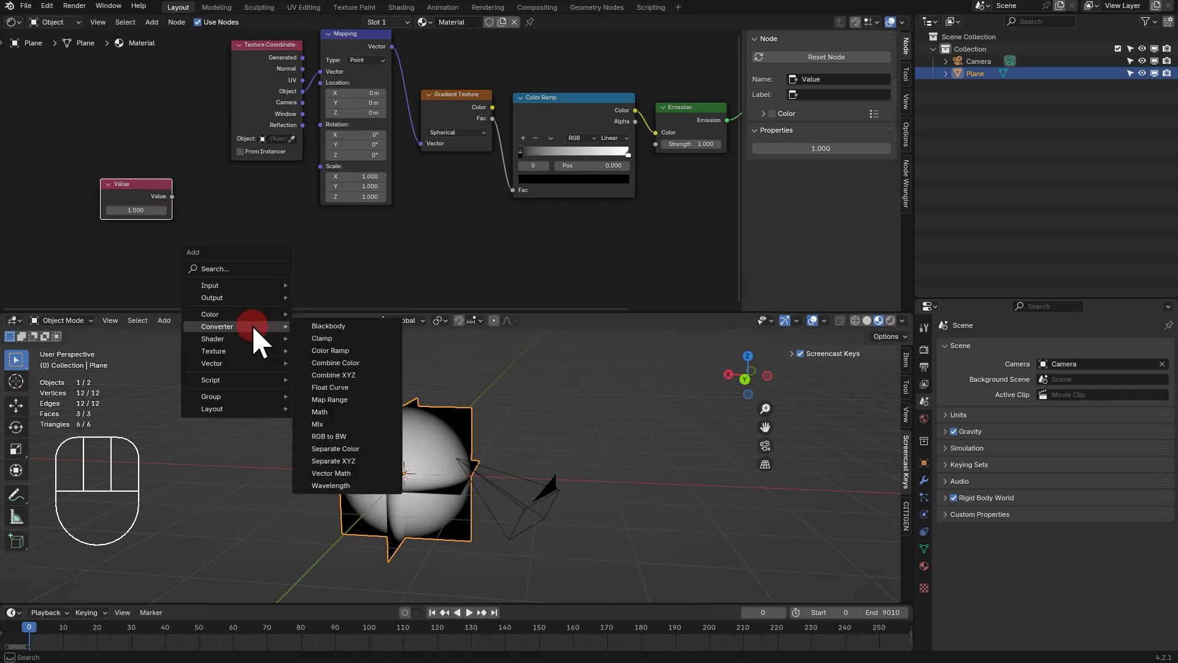
click(331, 375)
click(243, 192)
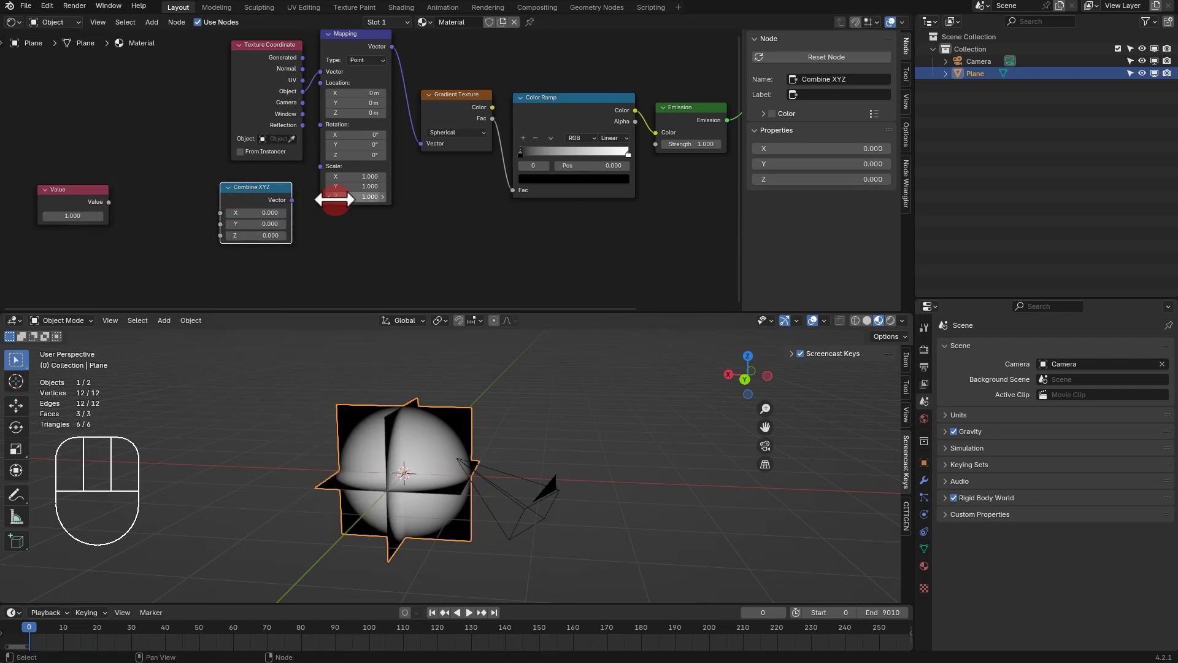
drag(292, 200, 320, 167)
drag(108, 202, 220, 213)
shift+right_drag(195, 202, 194, 217)
drag(194, 211, 220, 224)
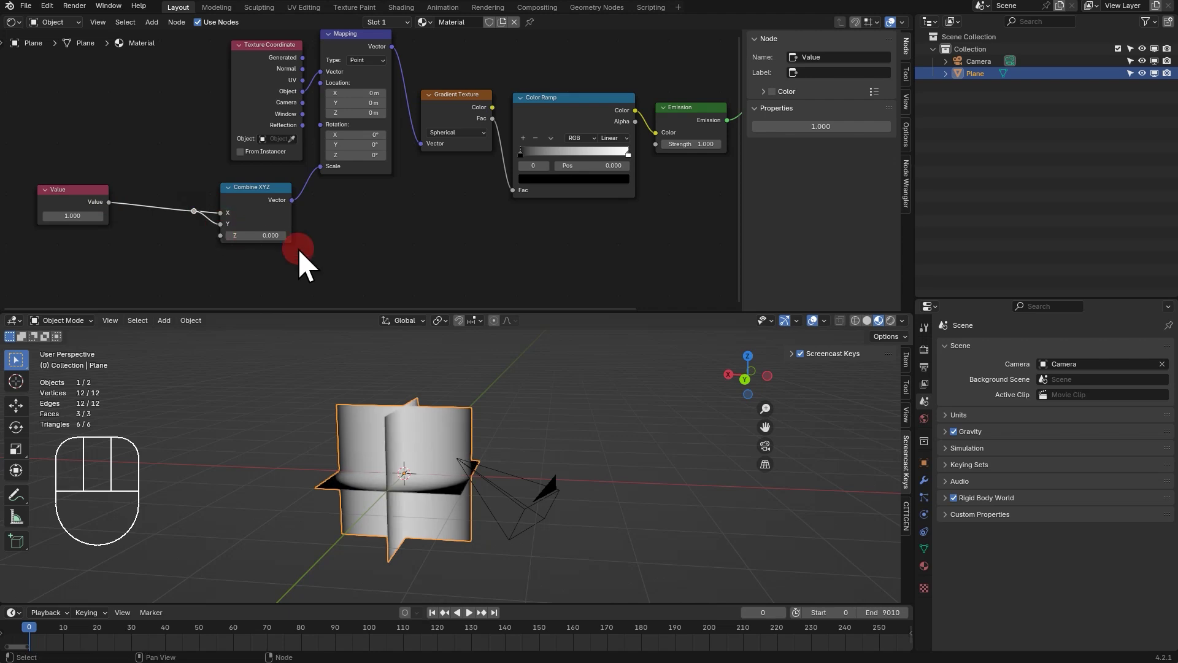
Add a Math node set to Multiply and place it between the Value and Combine XYZ nodes
key(shift+a)
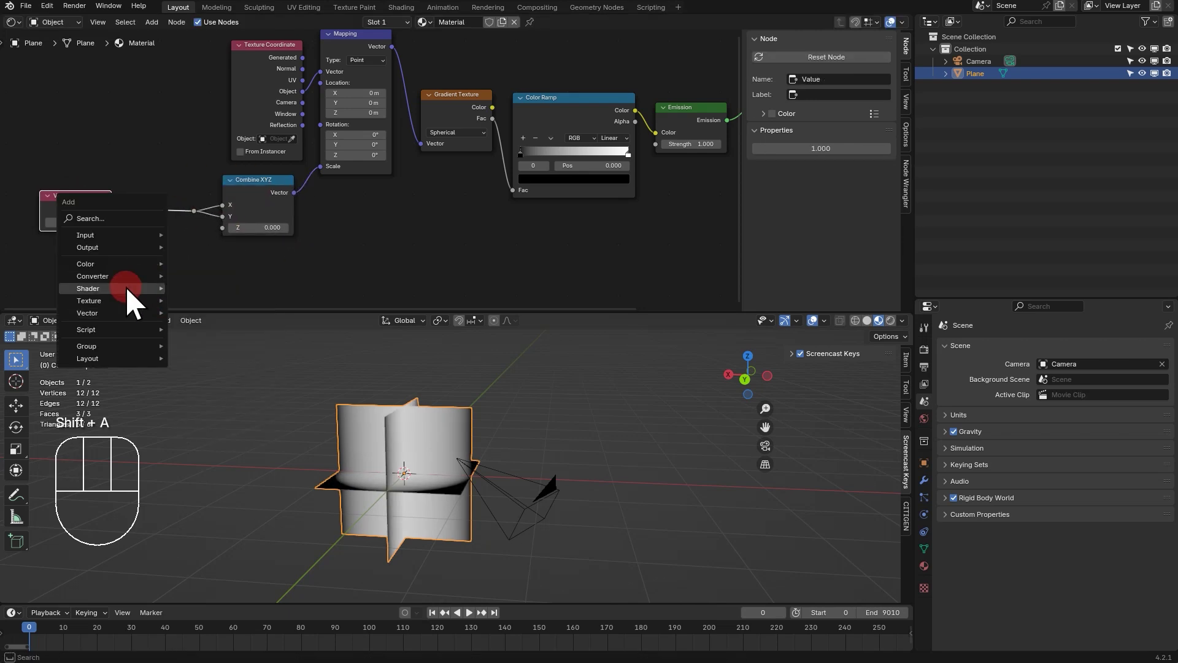
mouse_move(133, 275)
click(195, 362)
click(121, 225)
click(157, 255)
click(168, 307)
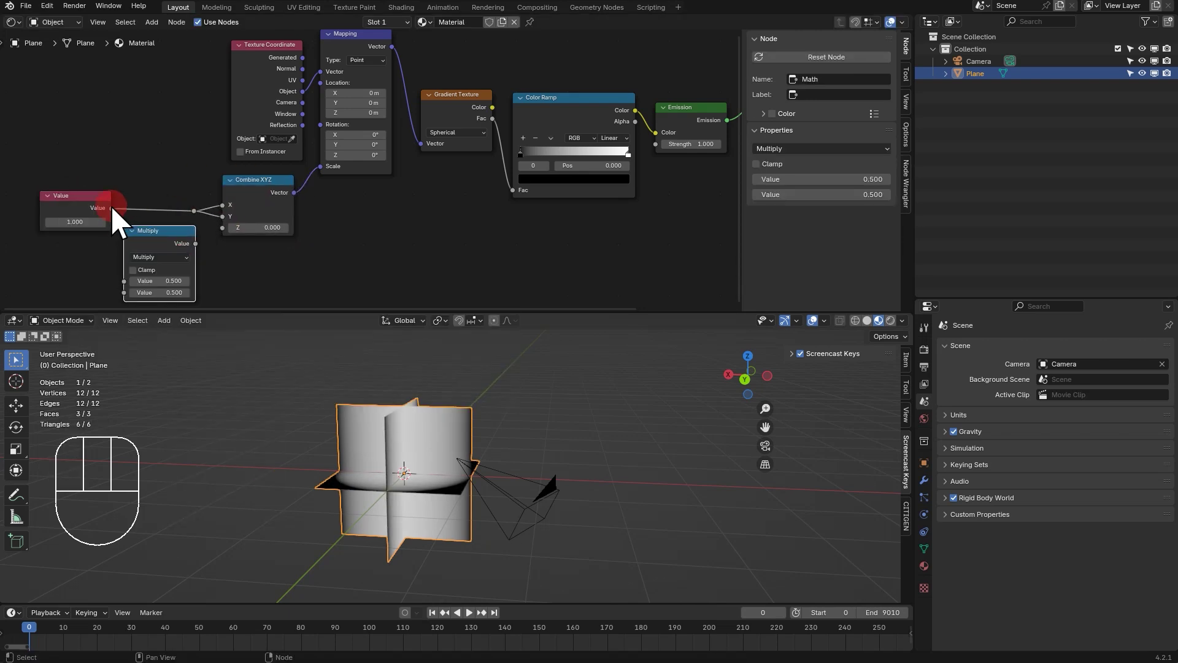
drag(96, 198, 71, 201)
drag(149, 231, 151, 235)
Route the Value through the Multiply node with a factor of 0.001 into the Combine XYZ's Z input
shift+right_drag(105, 203, 104, 220)
drag(104, 211, 123, 279)
click(170, 289)
text(0.01)
key(Return)
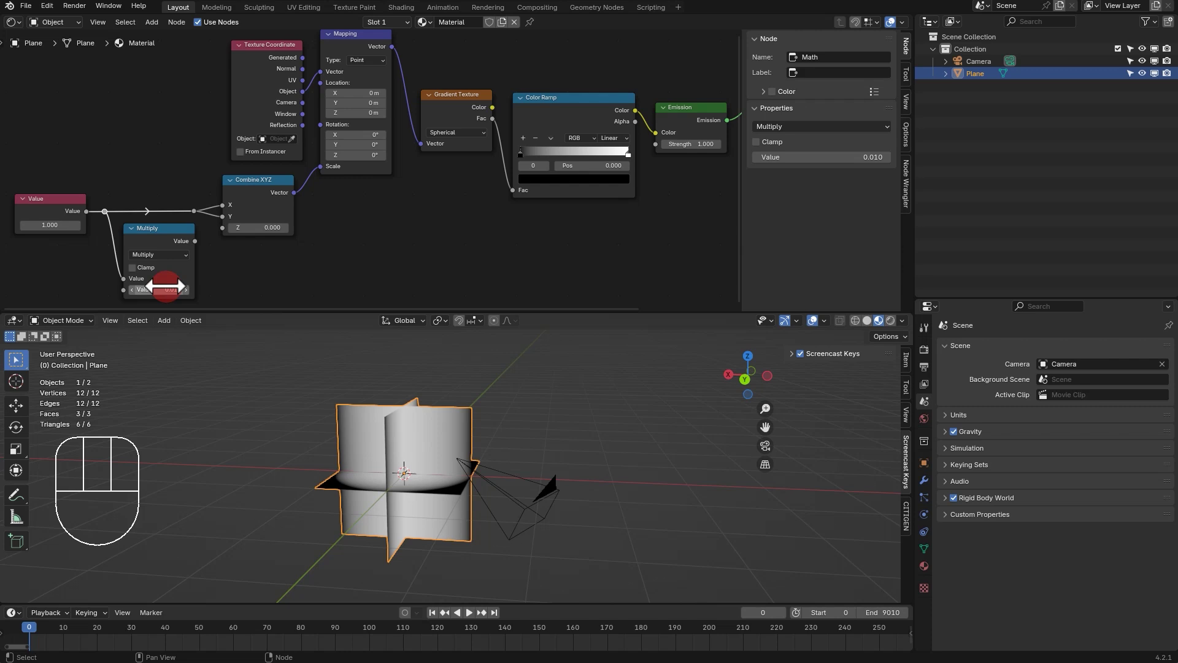
drag(194, 241, 224, 229)
click(163, 289)
text(0.001)
key(Return)
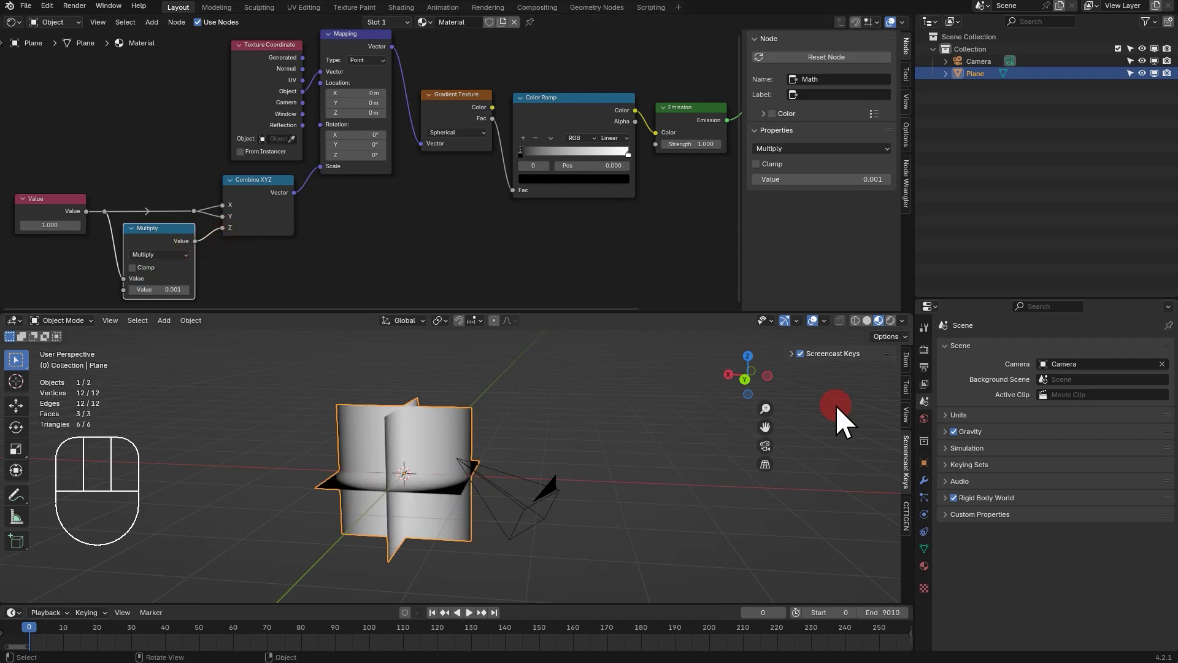
Add a Monkey mesh to the scene
middle_drag(675, 381, 596, 440)
key(shift+a)
mouse_move(543, 437)
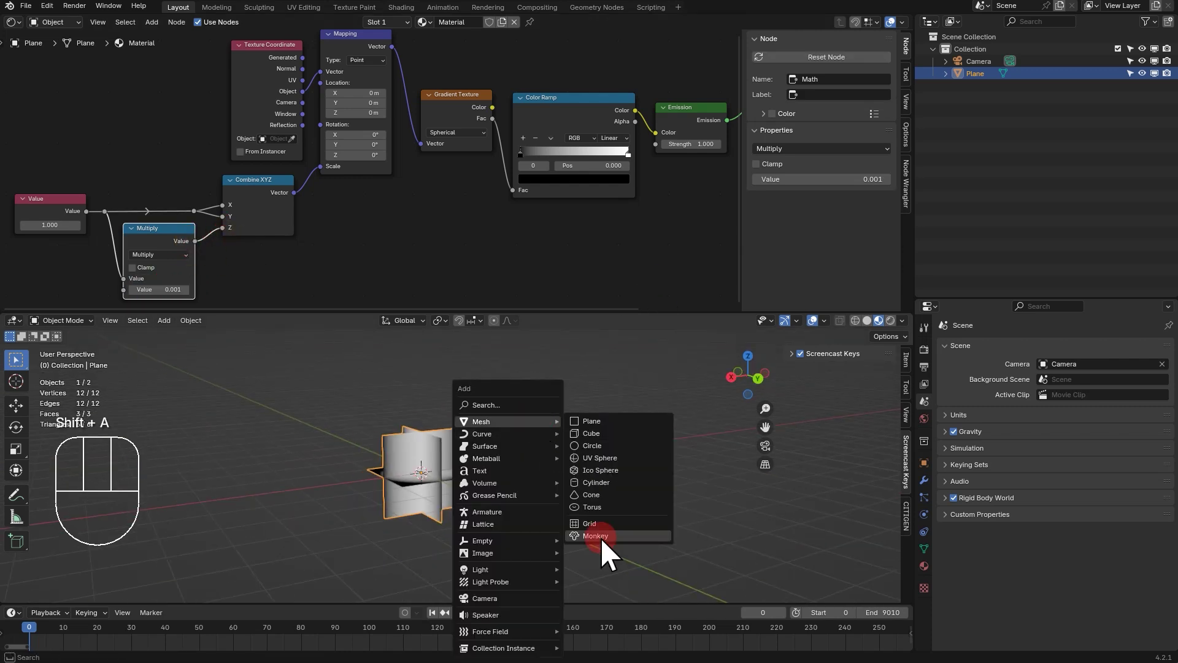
click(600, 537)
middle_drag(605, 533, 737, 442)
Add an Array modifier to the monkey with a count of 6 and a relative offset Factor X of 5
click(924, 479)
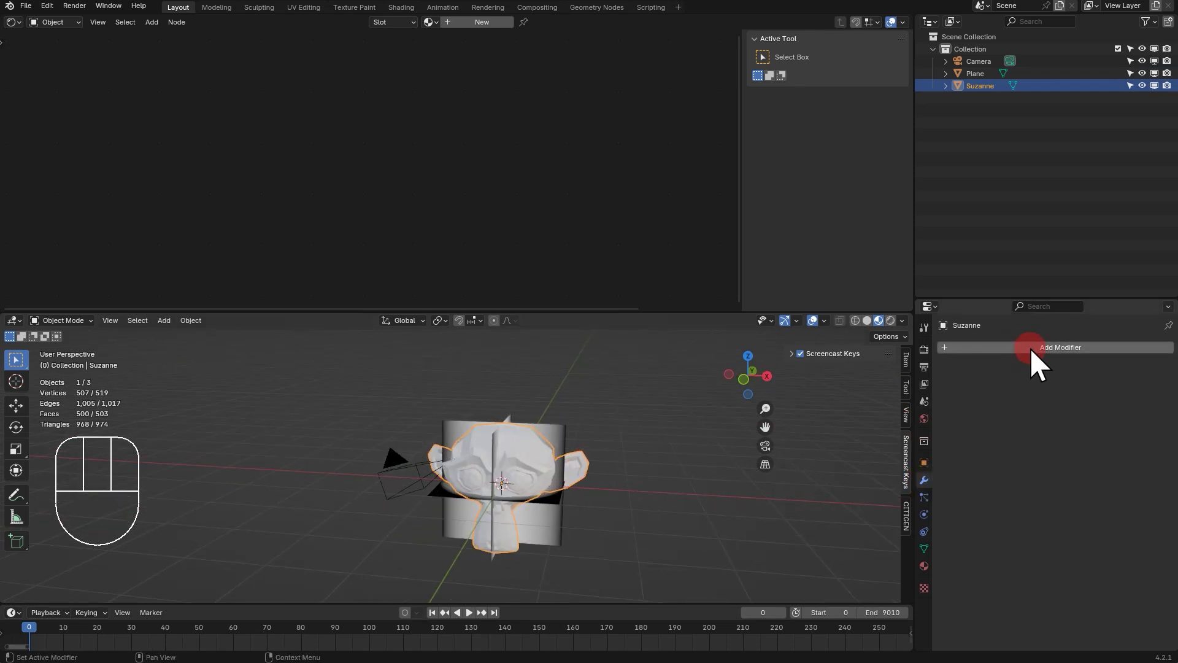
click(1031, 347)
click(1080, 393)
drag(1089, 438, 1104, 438)
middle_drag(737, 491, 783, 513)
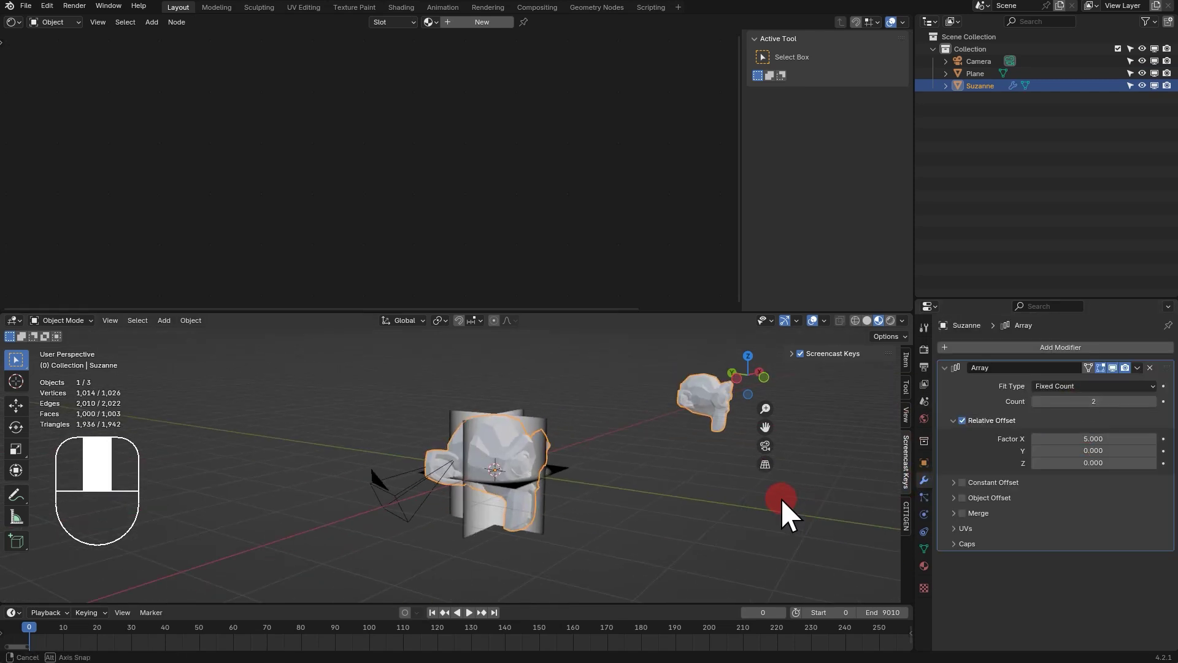
Duplicate the Array modifier and set the copy's relative offset to X 0 and Y 5
click(1137, 368)
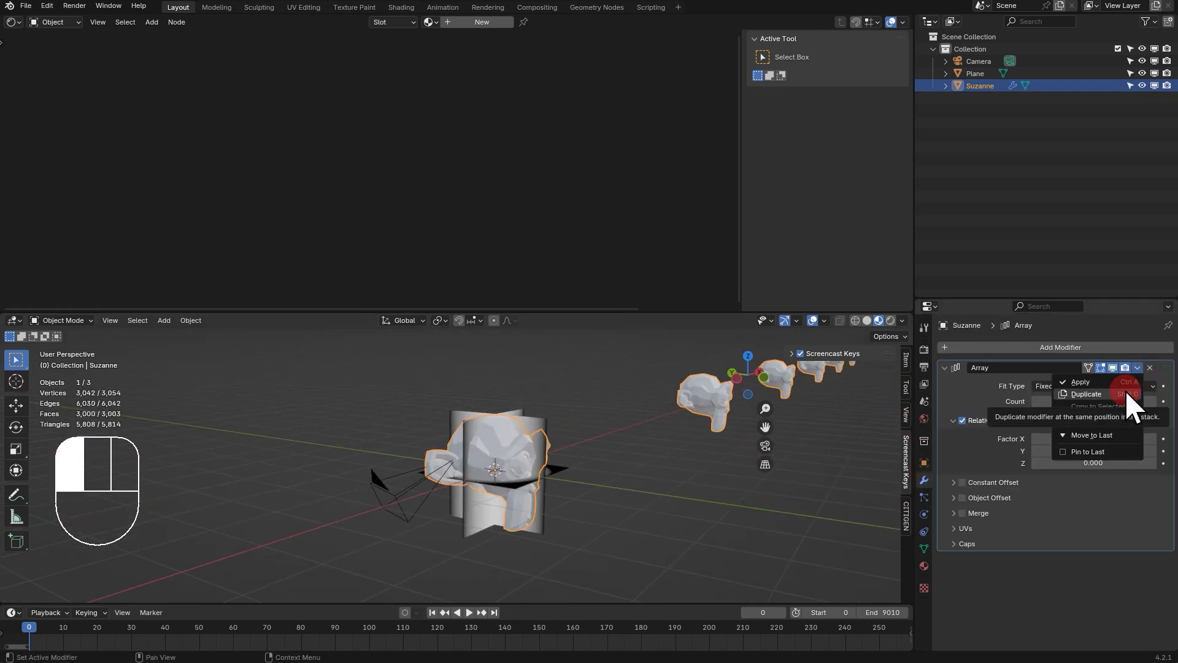
click(1123, 392)
scroll(1105, 491, down, 5)
click(1097, 568)
drag(1093, 586, 1104, 586)
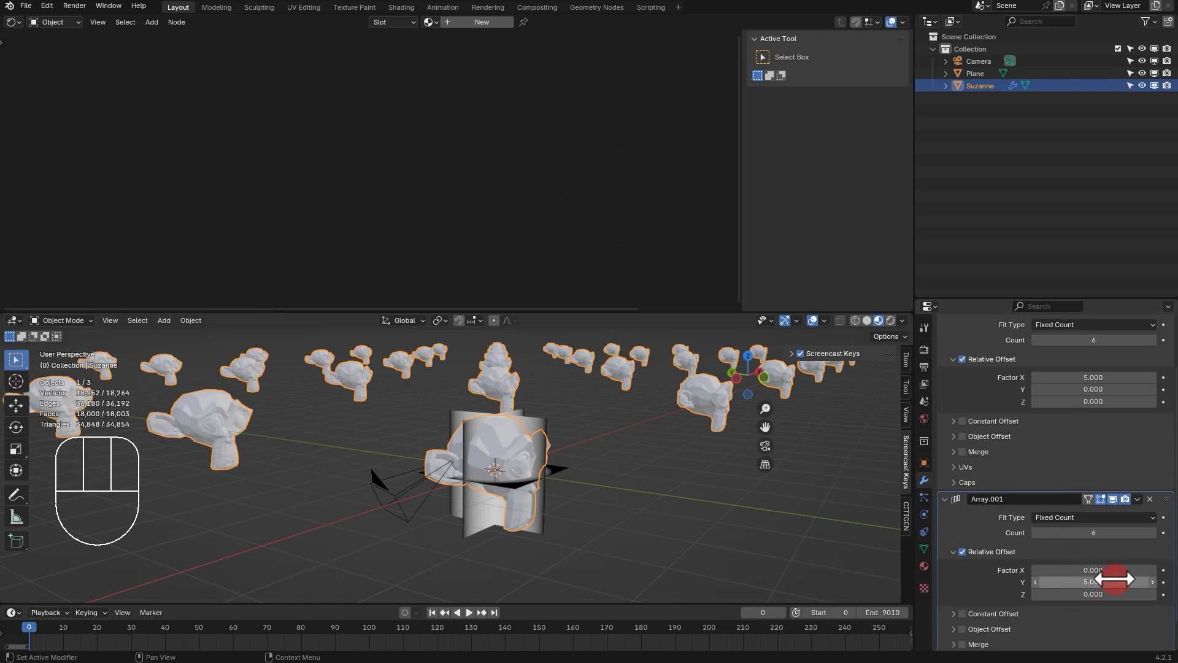
Give the monkey a new material named Monkey and move its Principled BSDF away from the Material Output
drag(670, 313, 614, 181)
click(480, 24)
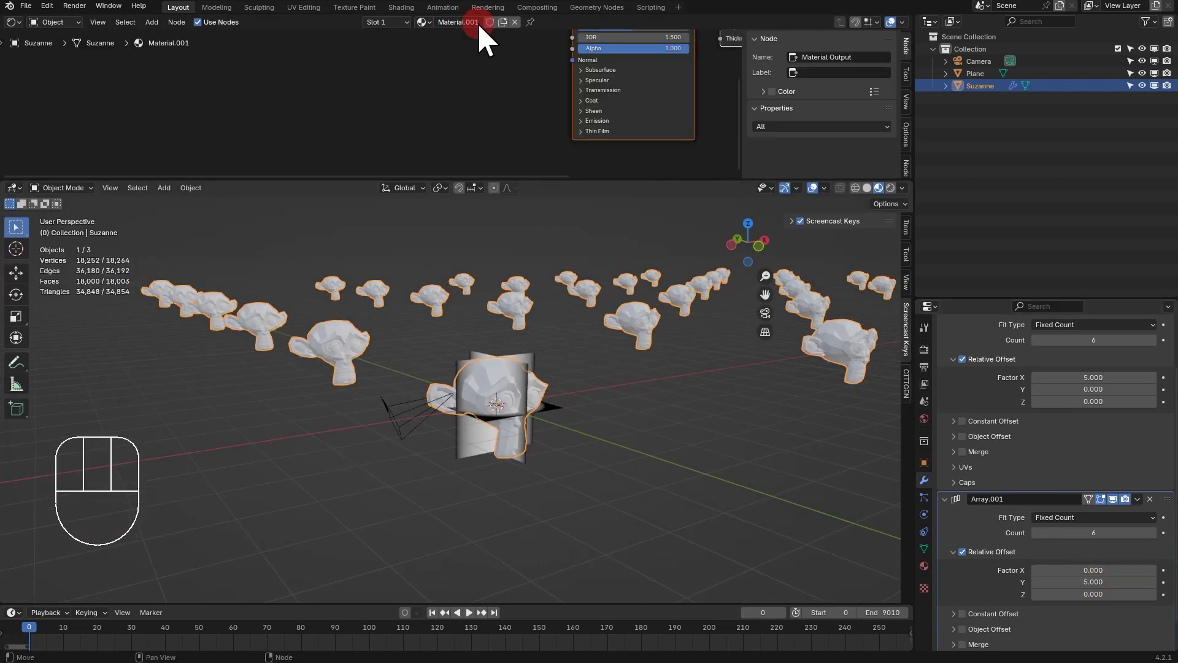
scroll(570, 145, down, 3)
middle_drag(537, 31, 543, 74)
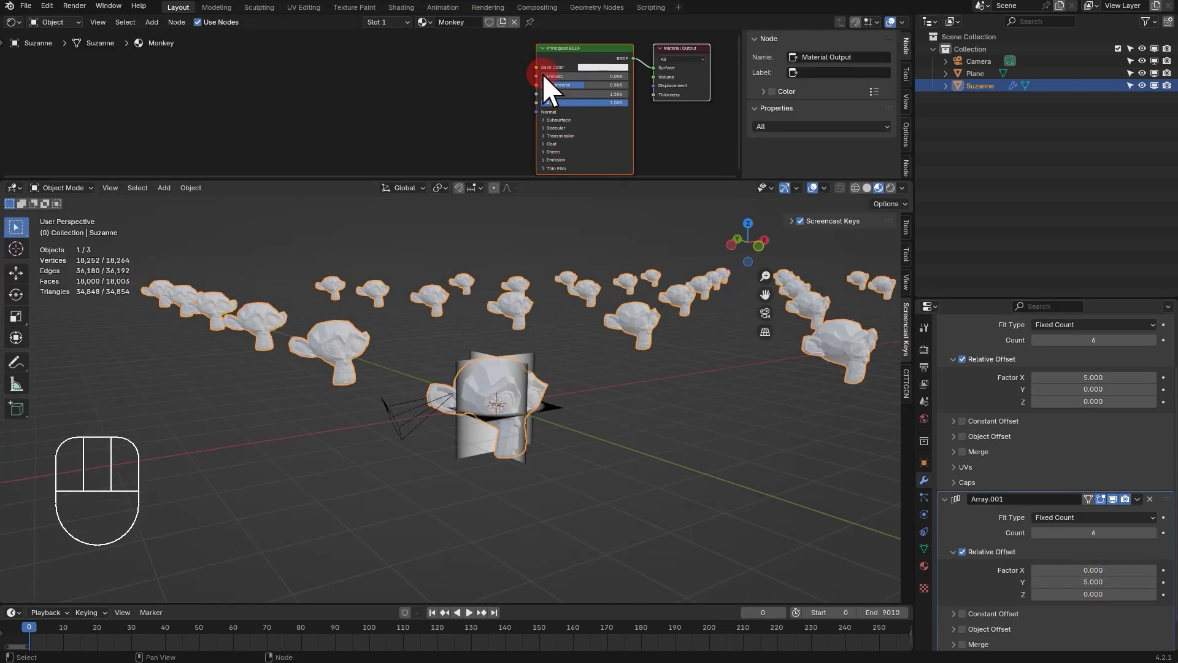
drag(557, 48, 448, 46)
Group the plane material's nodes between the Value node and the Material Output, naming the group Atmosphere
middle_drag(597, 123, 624, 104)
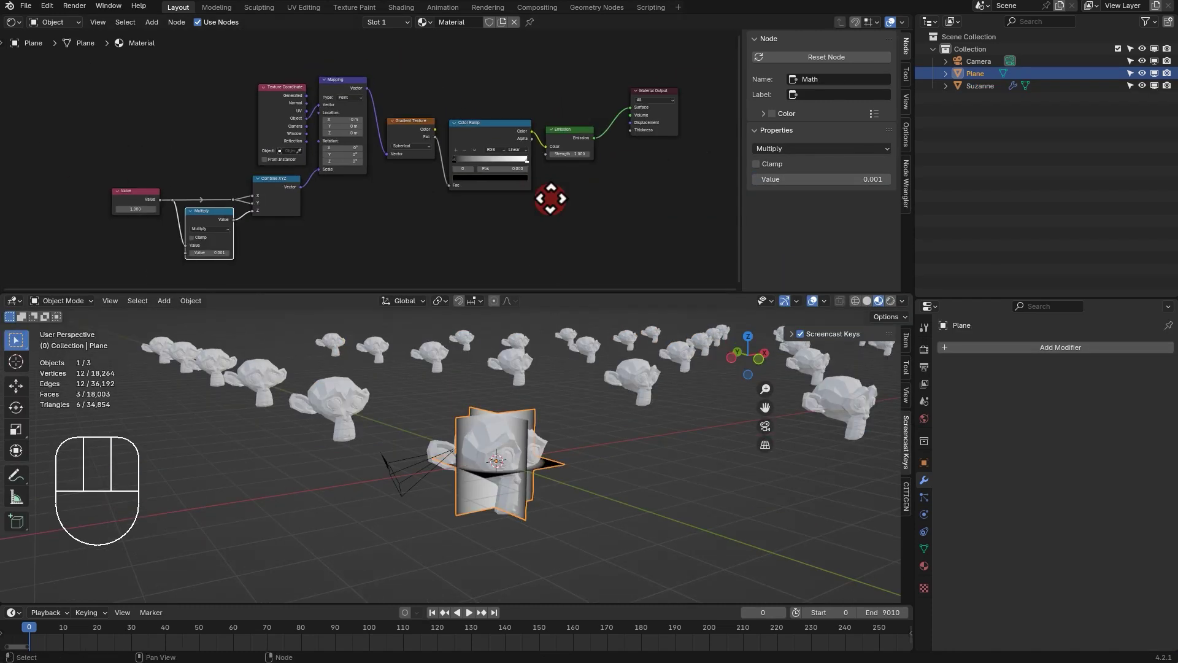
drag(550, 197, 86, 157)
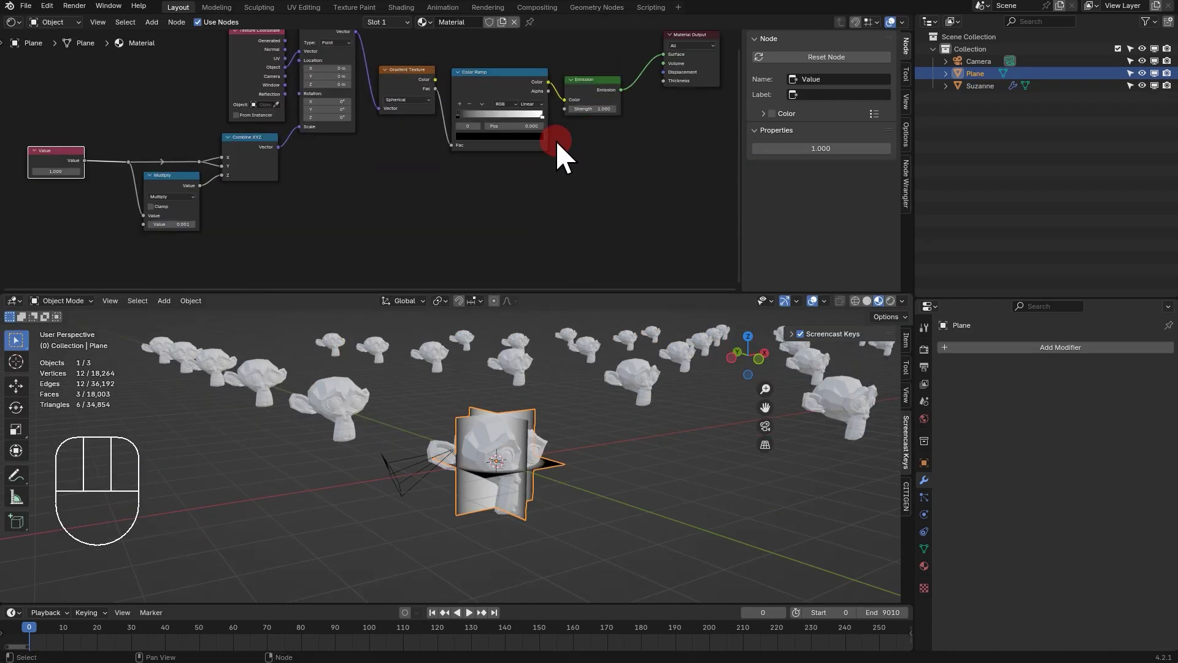
drag(650, 241, 112, 31)
key(ctrl+g)
click(840, 21)
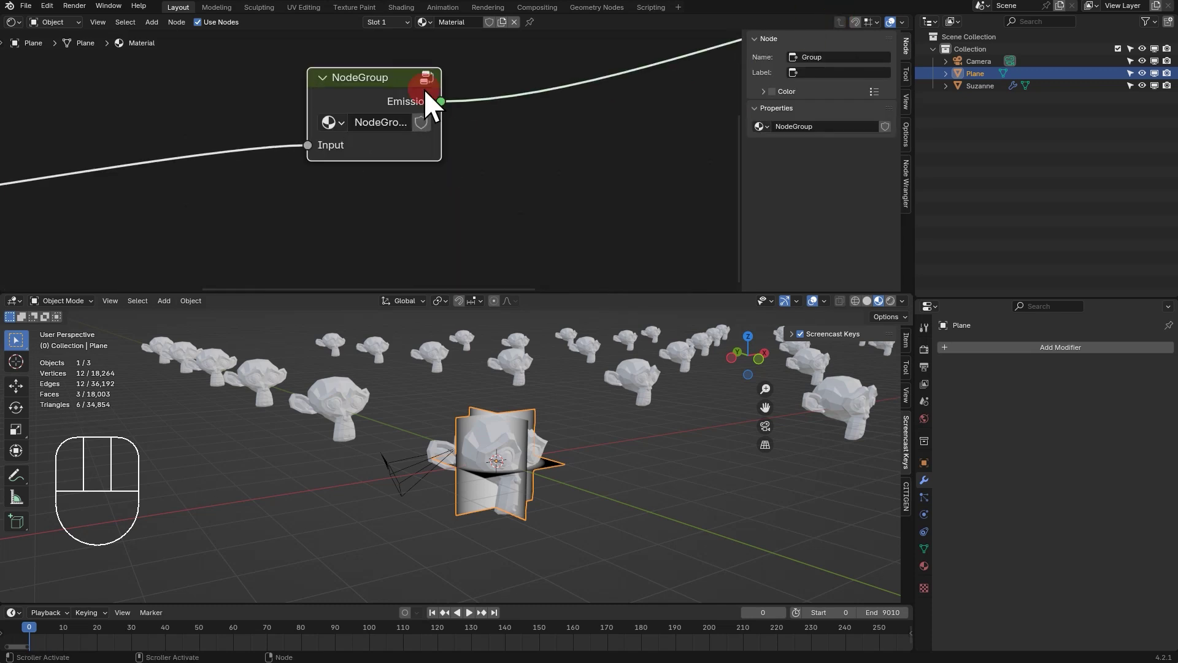
click(427, 125)
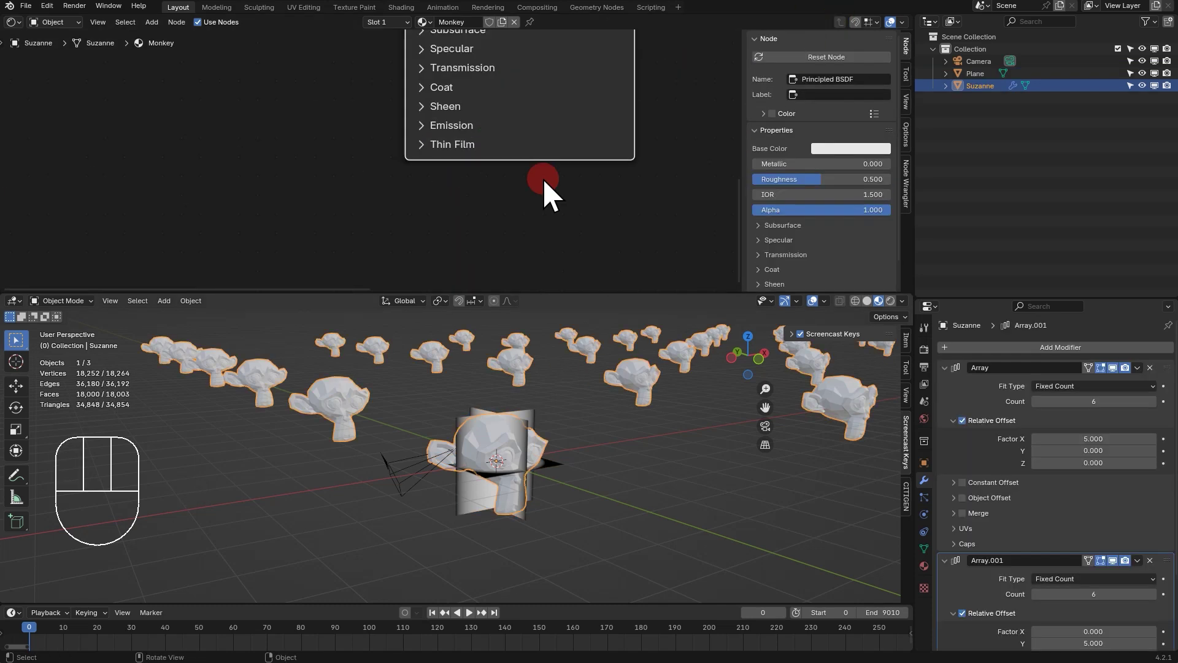
Add the Atmosphere node group to the Monkey material, between the Principled BSDF and the Material Output
scroll(542, 178, down, 3)
key(shift+a)
mouse_move(393, 283)
click(451, 284)
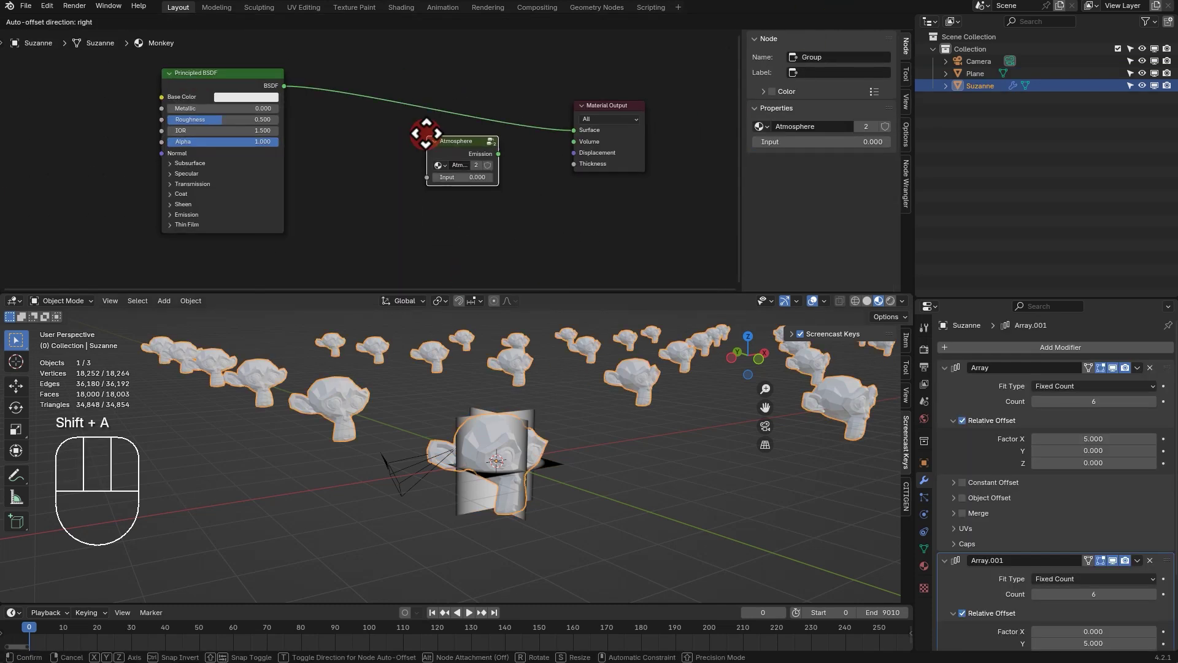
click(427, 130)
drag(450, 134, 453, 113)
Enter the Atmosphere group, move the Group Input node aside and cut its link to the other nodes
key(Tab)
shift+middle_drag(287, 167, 416, 111)
drag(147, 125, 100, 133)
click(160, 120)
middle_drag(270, 183, 385, 158)
ctrl+right_drag(325, 109, 270, 186)
key(shift+a)
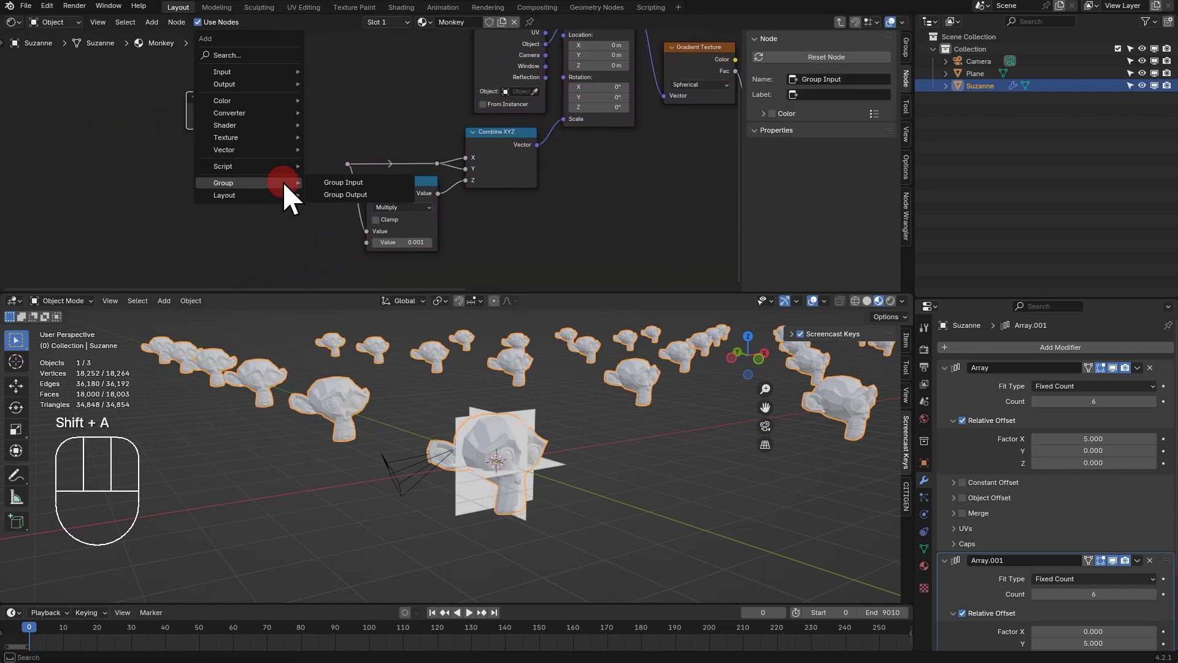
drag(348, 163, 274, 109)
drag(356, 168, 312, 149)
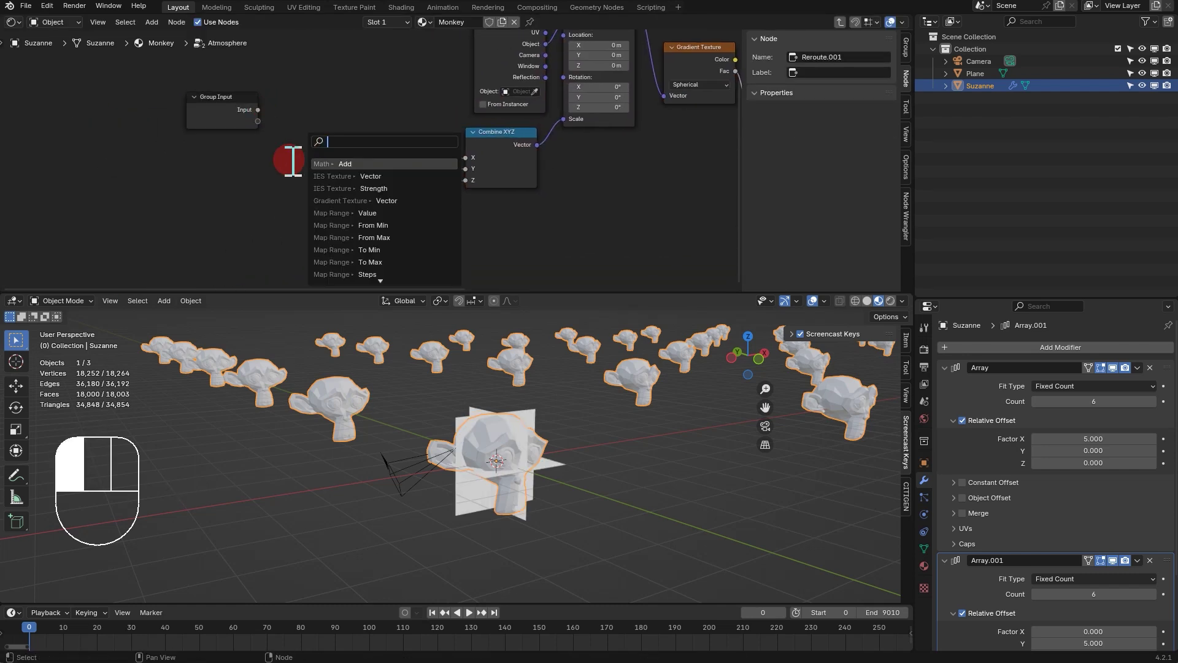
Add a Value node of 1 inside the group and link it to the reroute feeding Multiply and Combine XYZ
key(shift+a)
mouse_move(270, 64)
click(364, 286)
click(285, 201)
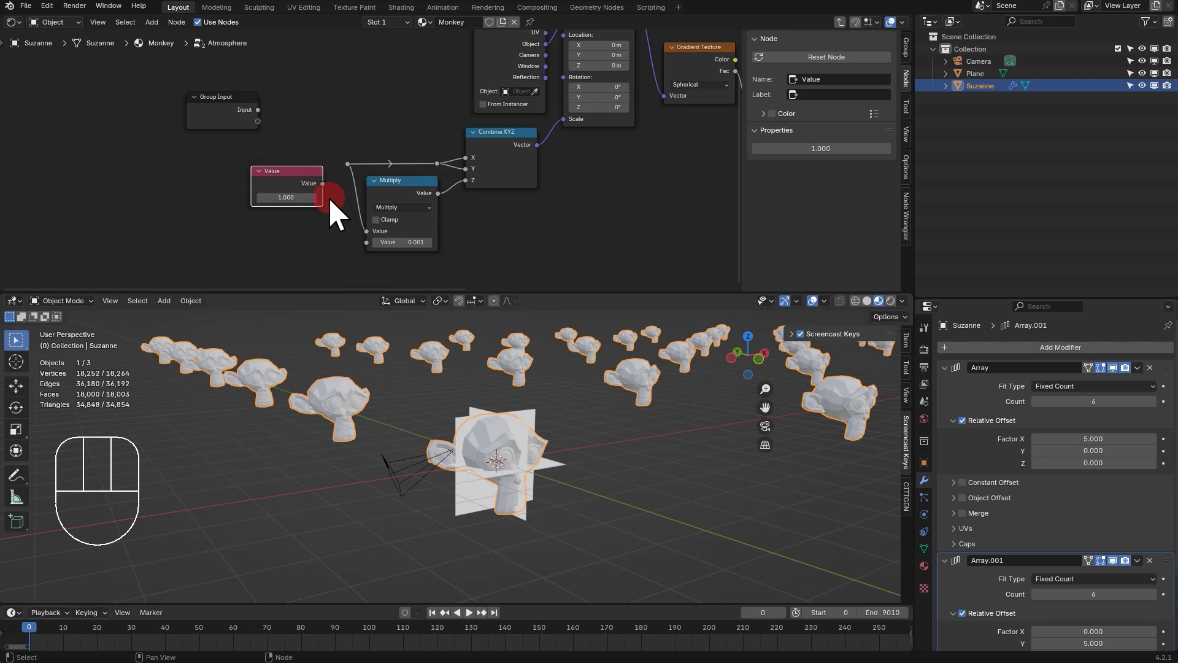
drag(323, 183, 348, 164)
Set the Object of the group's Texture Coordinate node to Plane
scroll(534, 156, down, 3)
scroll(535, 150, up, 2)
click(510, 97)
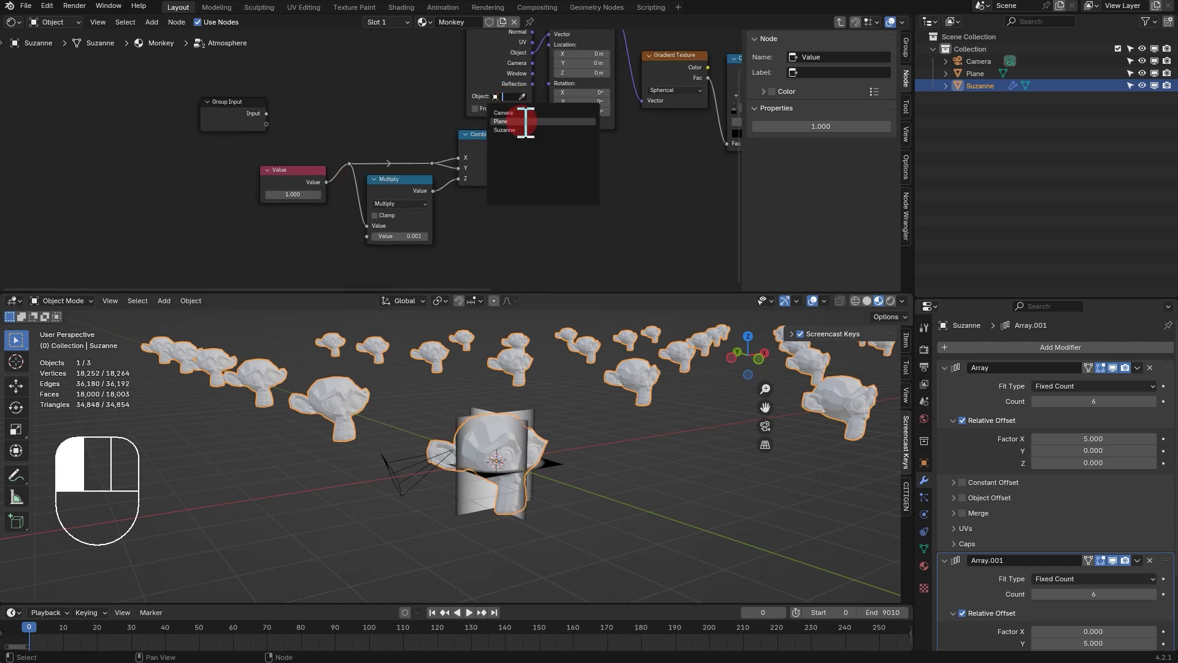
click(641, 165)
Space out the Atmosphere group by moving the Group Input and Emission nodes farther from the other nodes
scroll(624, 175, down, 2)
middle_drag(626, 169, 320, 184)
click(712, 130)
middle_drag(334, 186, 494, 184)
drag(140, 132, 76, 139)
scroll(154, 186, up, 3)
scroll(651, 154, down, 4)
middle_drag(647, 153, 452, 152)
drag(583, 98, 626, 100)
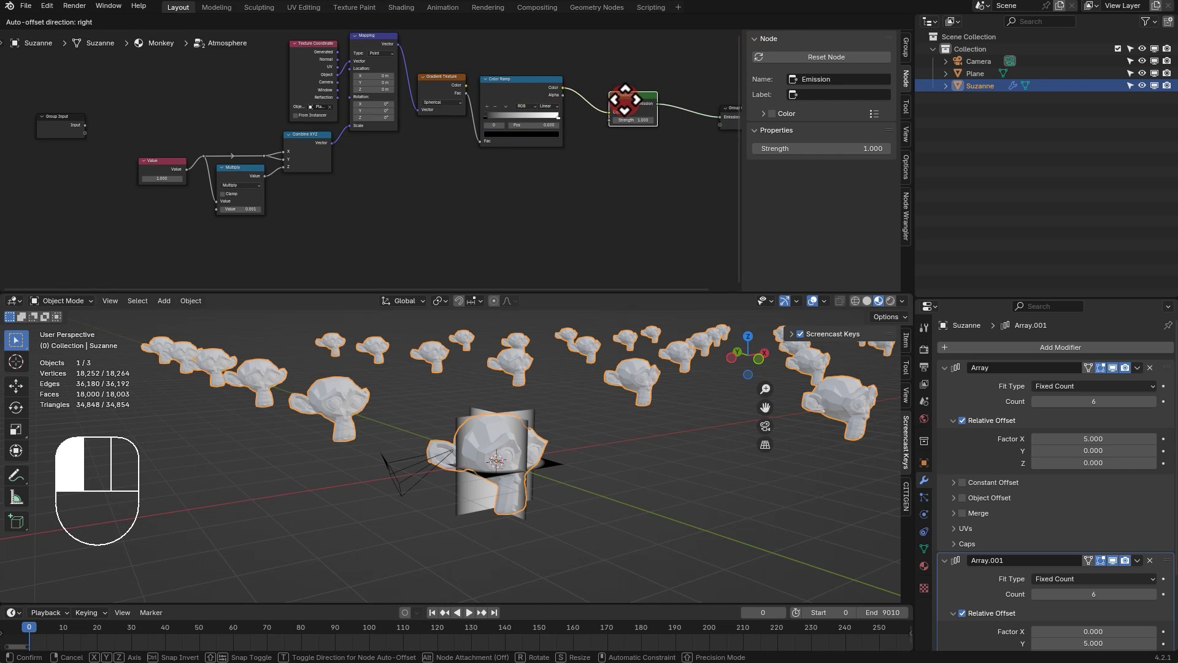
Leave the Atmosphere group and link its Emission output to the Surface of the Material Output
key(Tab)
scroll(643, 100, up, 2)
drag(471, 141, 530, 136)
Select the crossed planes and scale them up well beyond the front monkey
click(523, 513)
key(s)
click(699, 525)
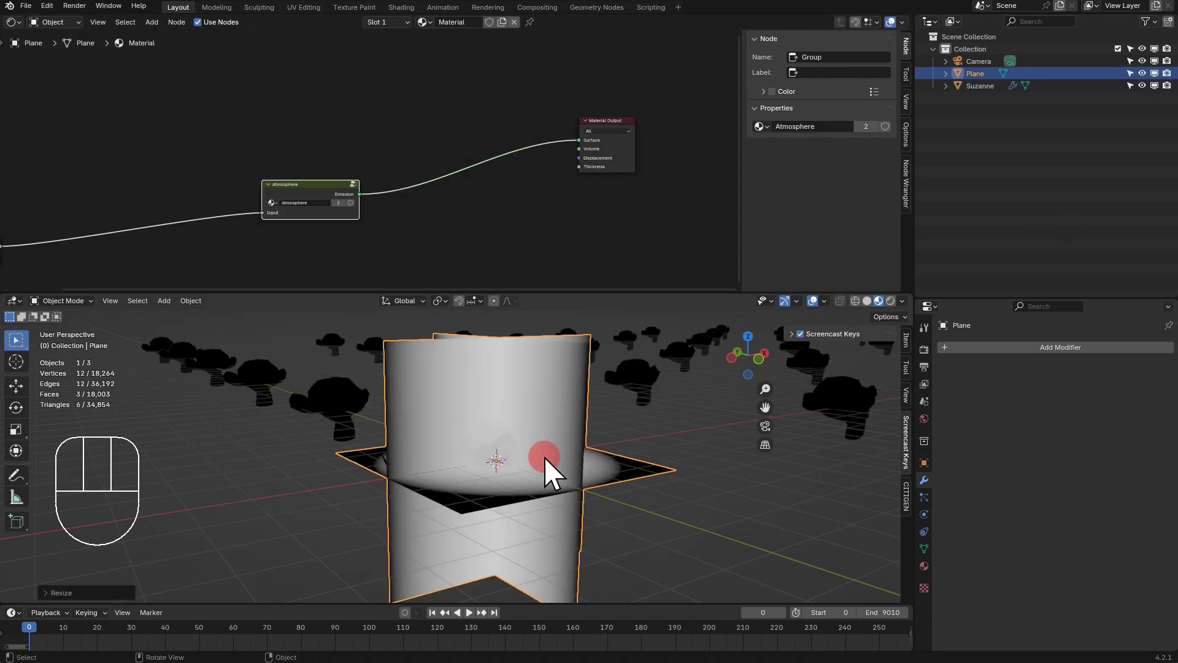
Set the Plane object's viewport display to Wire and scale it up around the monkey array
click(923, 462)
scroll(939, 491, down, 2)
click(952, 589)
scroll(1007, 564, down, 8)
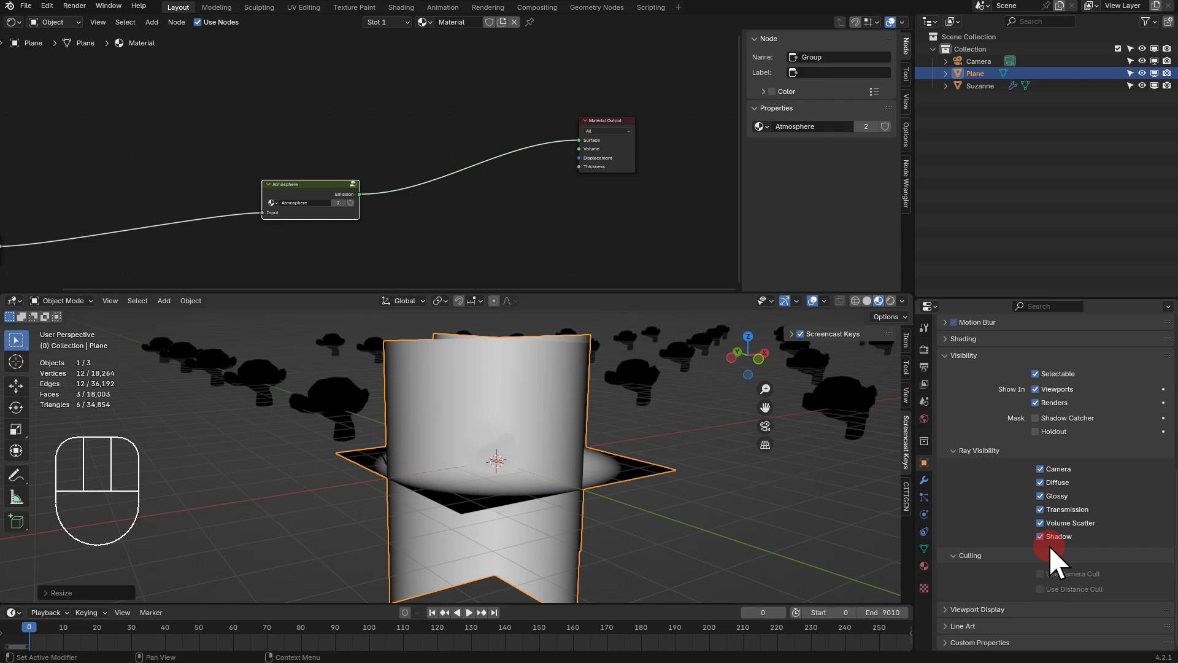
click(946, 608)
scroll(982, 599, down, 6)
click(1086, 591)
click(1081, 617)
scroll(485, 463, down, 7)
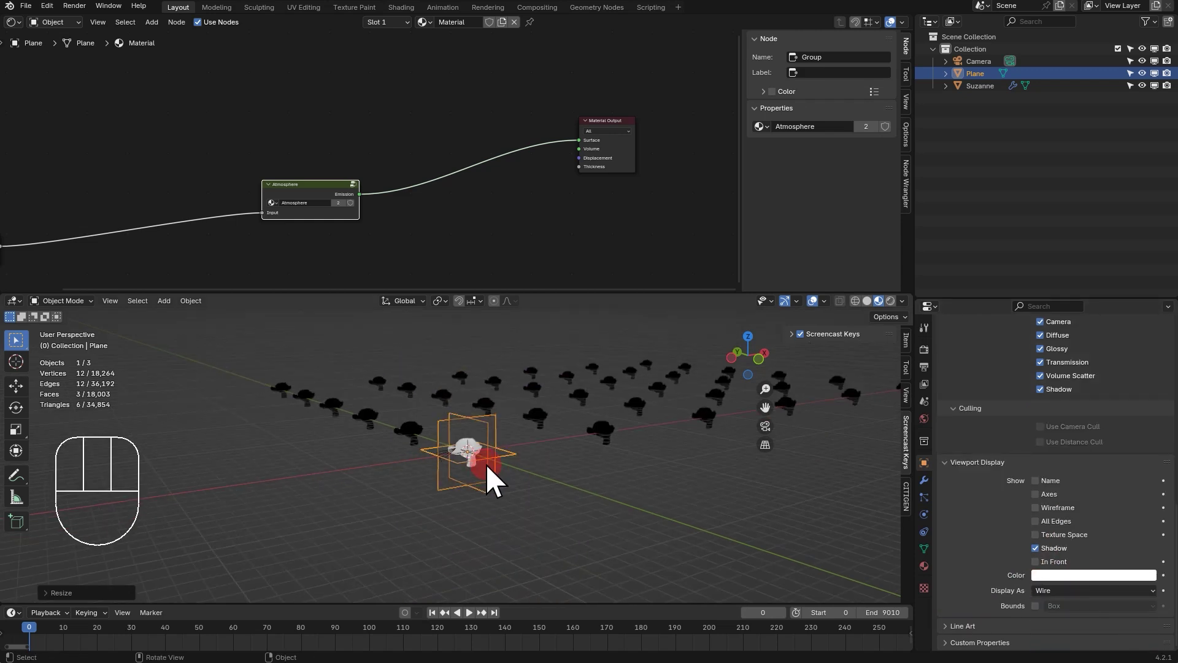
key(s)
click(424, 525)
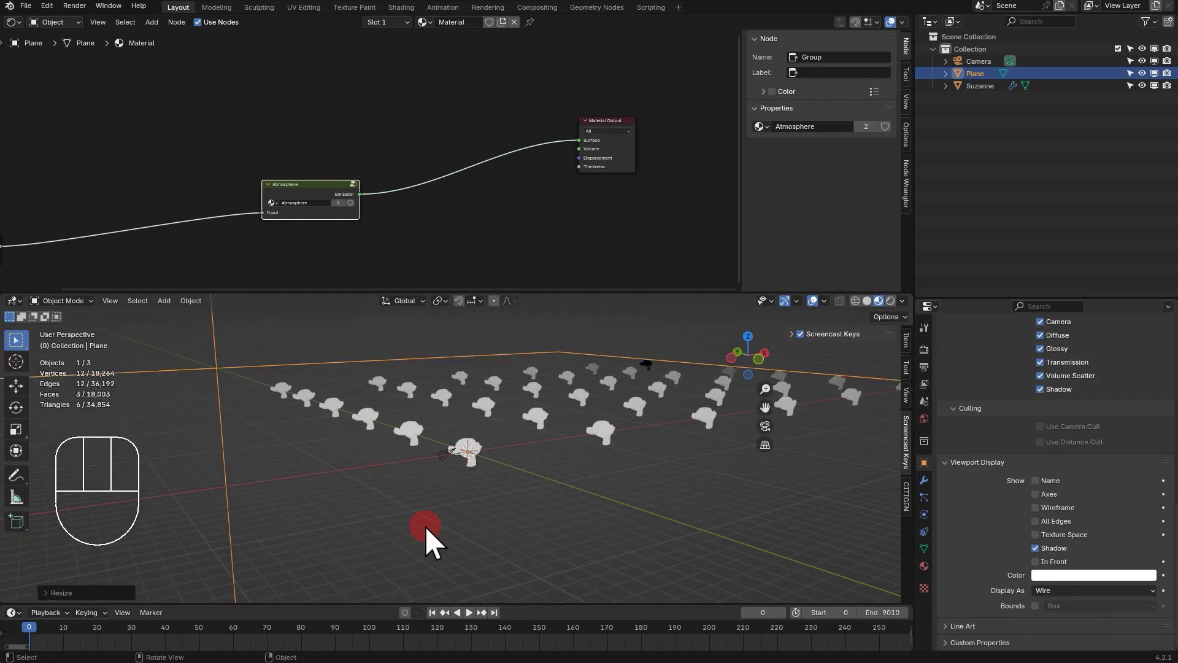
Flip the Color Ramp inside the Atmosphere group to run from white to black, and rescale the wire planes
click(353, 185)
click(579, 407)
key(s)
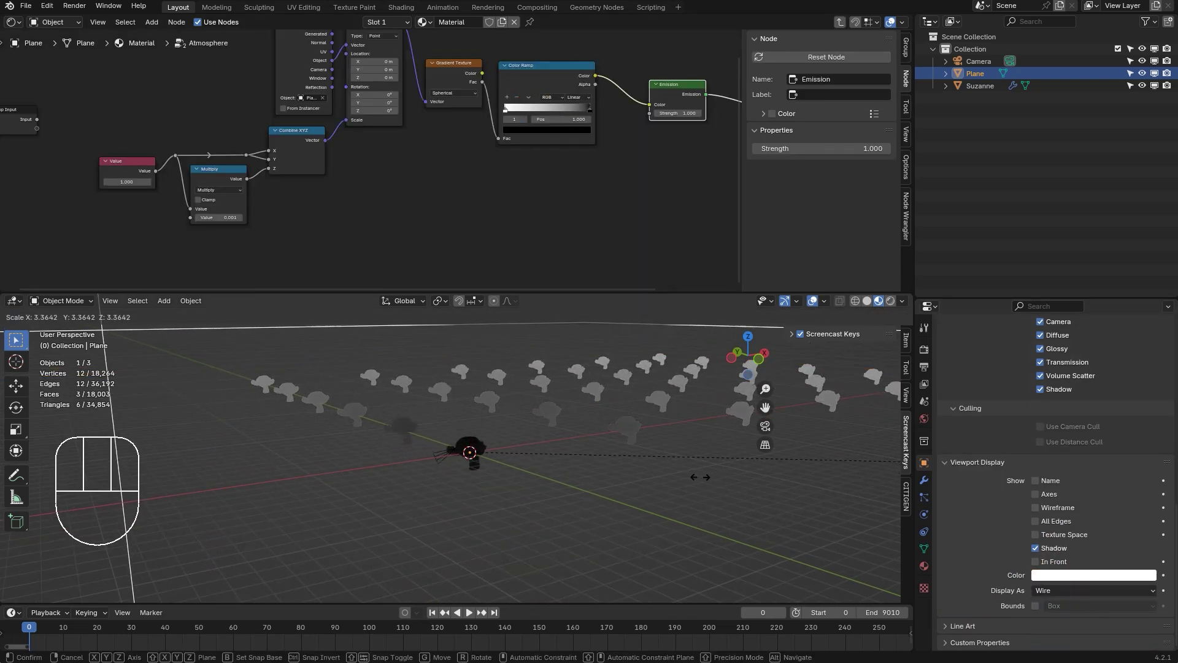
click(567, 176)
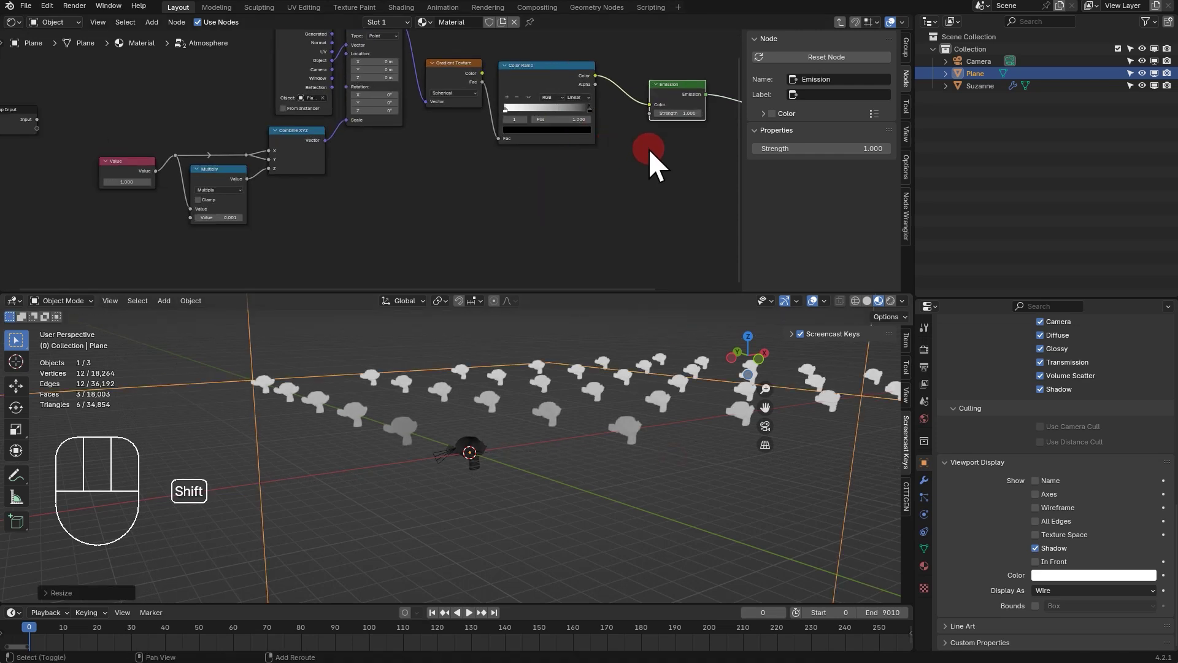
Link the Color Ramp's Color output to the Emission's Strength instead of its Color, and rescale the planes slightly
shift+middle_drag(648, 148, 584, 186)
scroll(583, 186, up, 2)
drag(523, 102, 585, 146)
ctrl+right_drag(578, 123, 572, 142)
scroll(695, 183, down, 1)
middle_drag(694, 183, 628, 176)
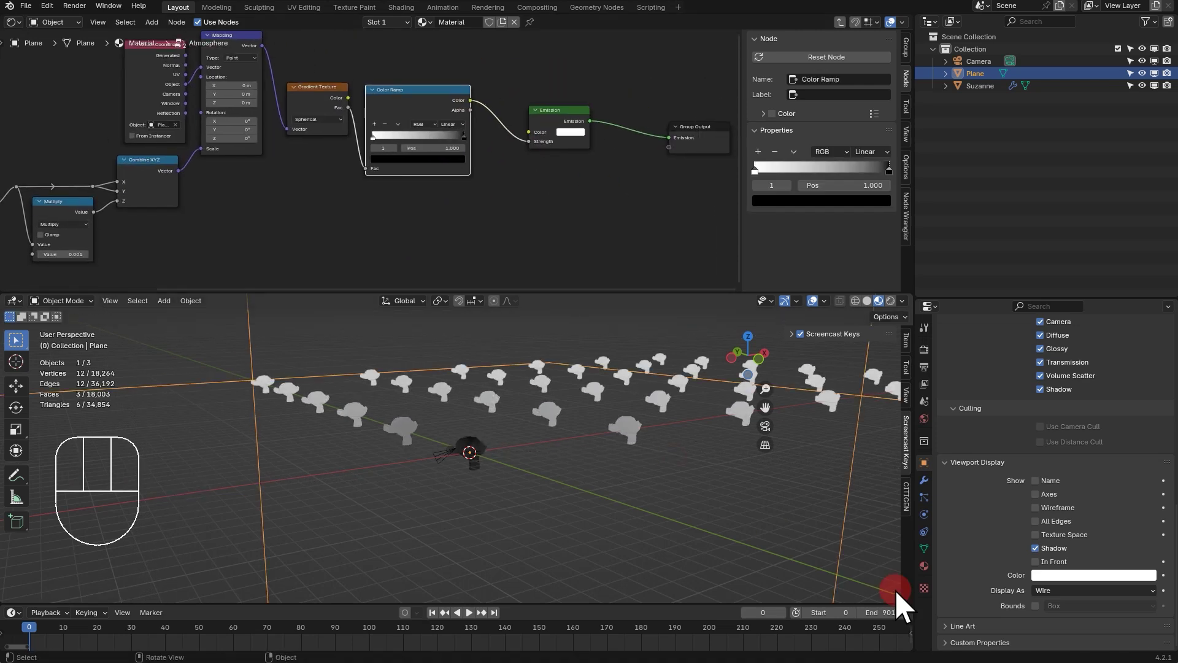
key(s)
click(620, 129)
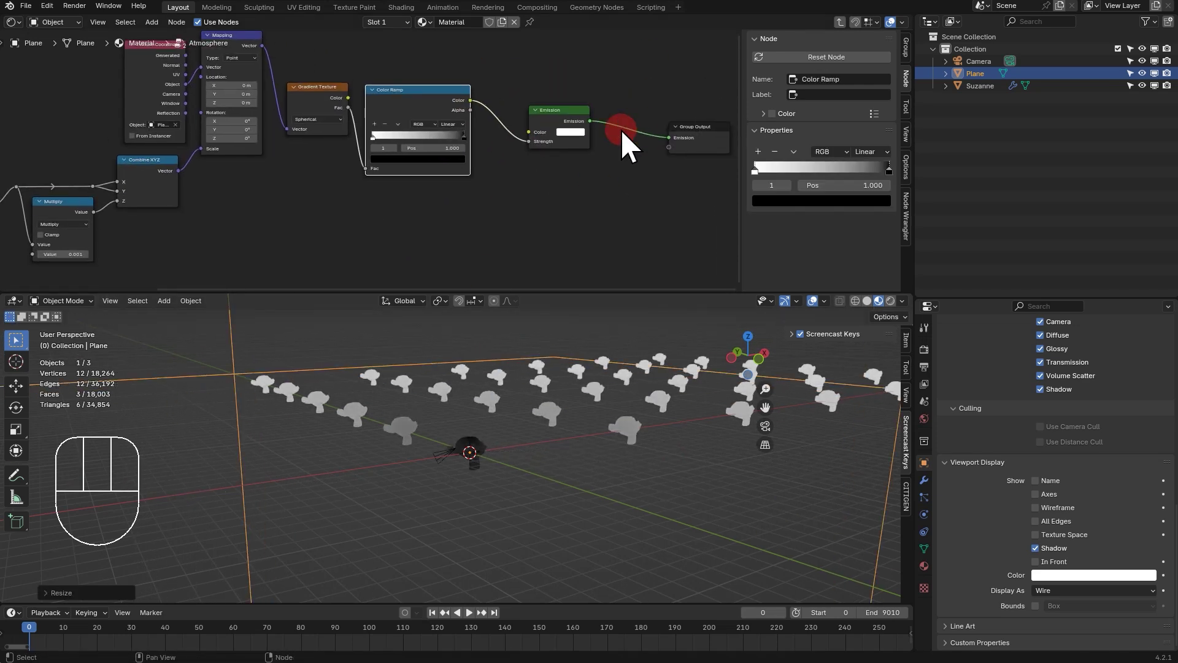
Insert a Mix Shader between Emission and Group Output, link the Color Ramp to its Fac, and cut the Emission's Strength link
key(shift+a)
mouse_move(613, 190)
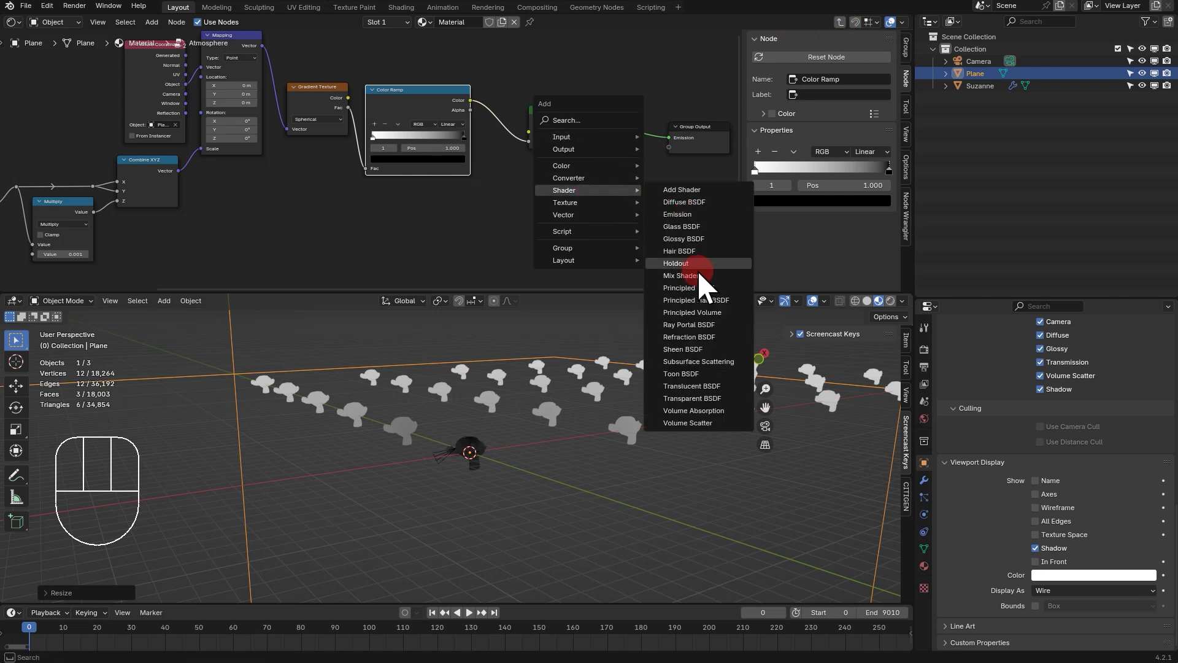
click(695, 276)
click(602, 106)
drag(567, 115, 572, 164)
drag(470, 101, 607, 132)
ctrl+right_drag(517, 151, 494, 176)
drag(548, 164, 519, 152)
Scale the planes down to shift the gradient across the monkeys, and open the viewport's clipping settings
key(s)
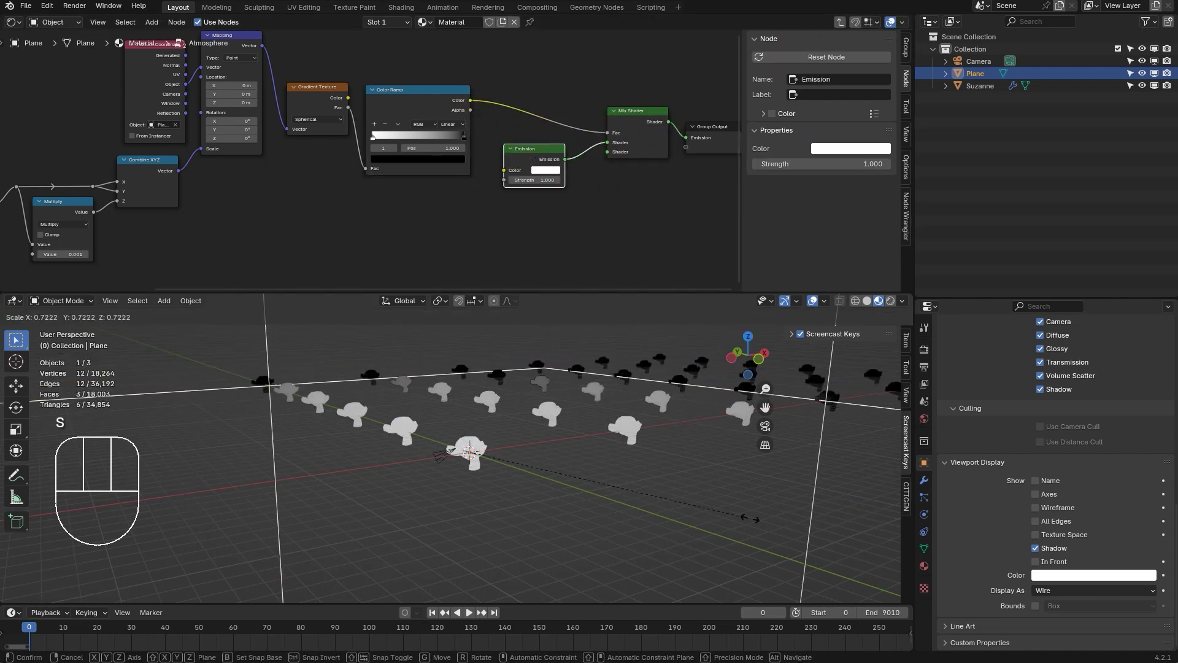
click(753, 521)
click(905, 399)
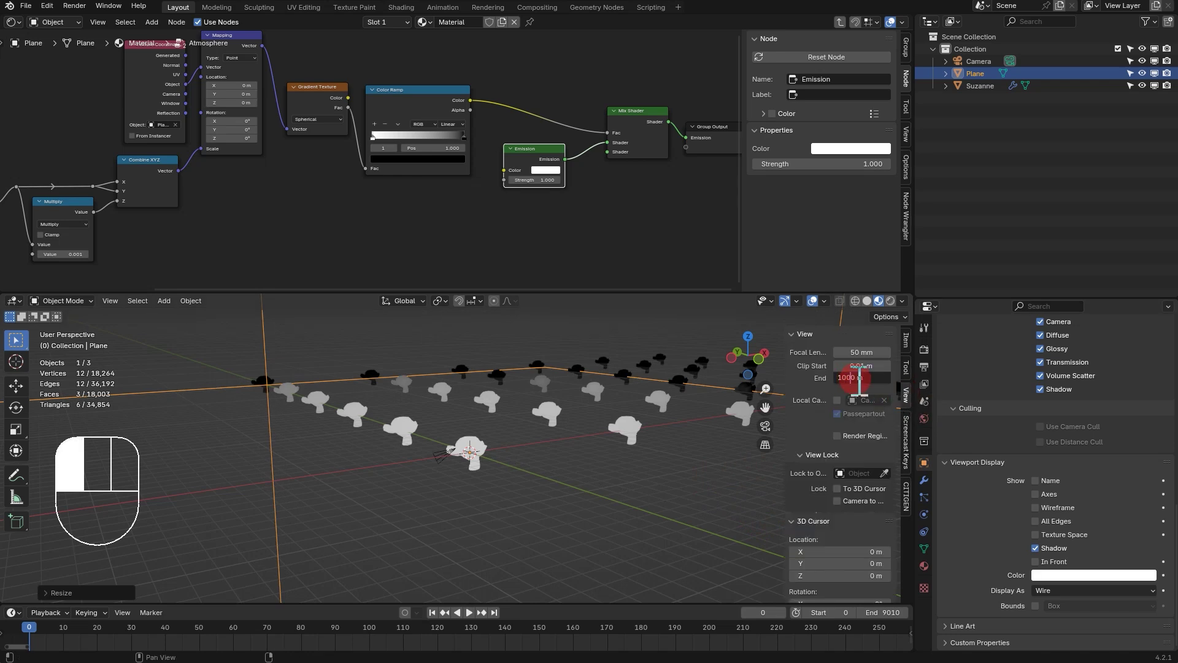
Set the relative offset Factor Y of Suzanne's second Array modifier to 8.7
click(660, 408)
click(924, 480)
scroll(1119, 500, up, 4)
middle_drag(439, 420, 540, 422)
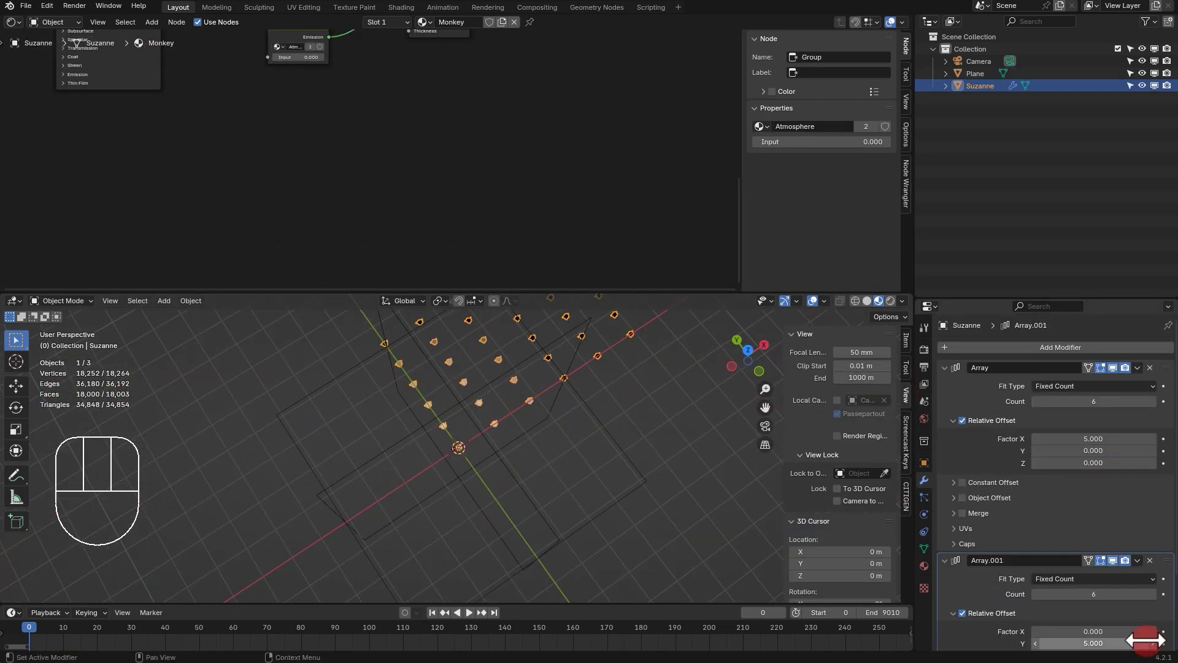
drag(1135, 642, 1161, 642)
mouse_move(520, 479)
middle_down()
mouse_move(535, 433)
mouse_move(522, 540)
mouse_move(524, 499)
middle_up()
scroll(536, 437, up, 4)
Enter the Monkey material's Atmosphere group, shift the Value node clear, and move the Emission node below the Color Ramp
middle_drag(495, 117, 558, 229)
scroll(504, 215, up, 1)
key(Tab)
middle_drag(411, 156, 629, 109)
drag(200, 140, 192, 89)
middle_drag(651, 153, 554, 186)
scroll(554, 186, down, 1)
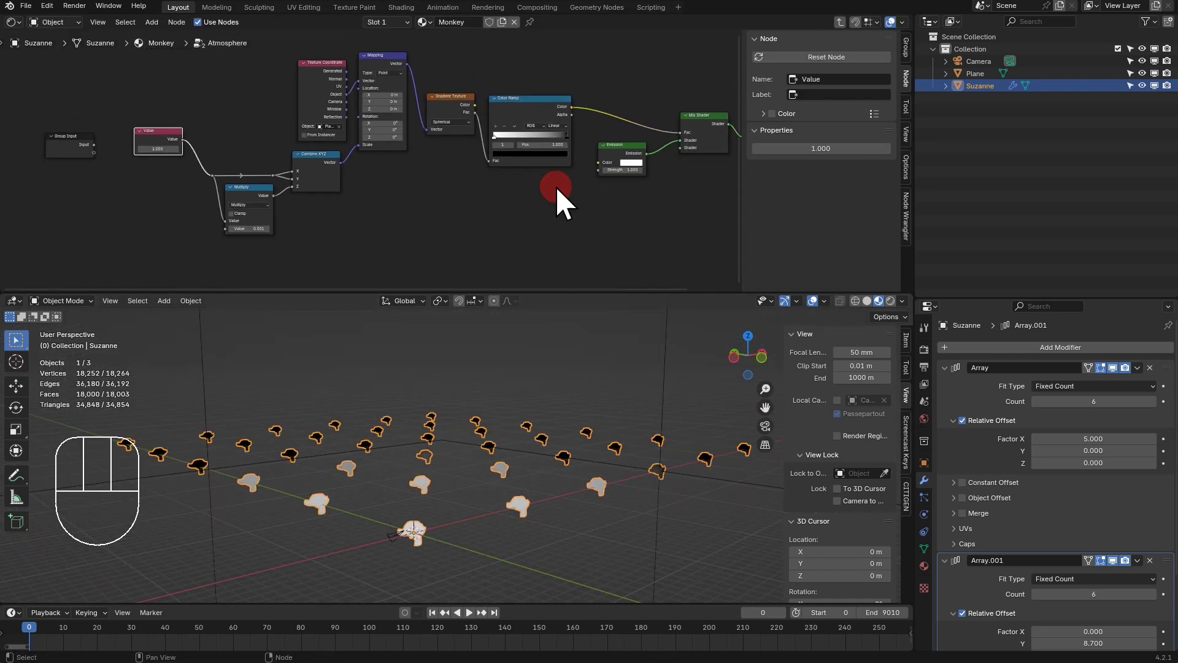
drag(608, 151, 482, 194)
scroll(564, 227, up, 4)
middle_drag(525, 212, 492, 224)
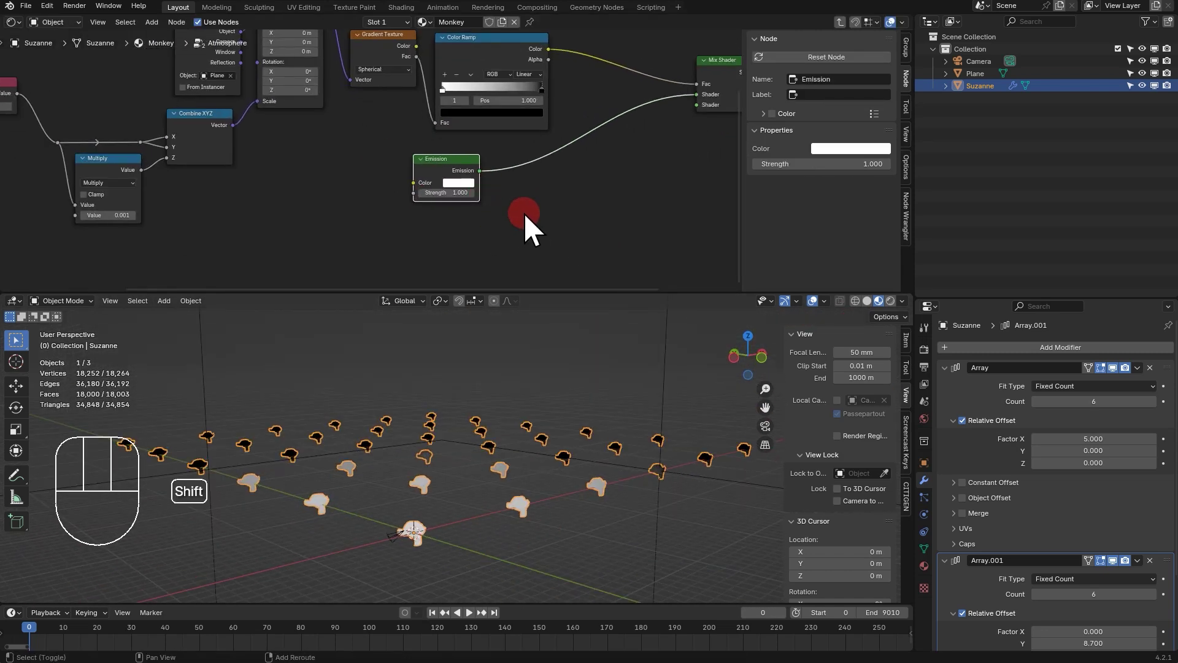
Replace the Emission node with a Transparent BSDF linked to the Mix Shader's first Shader input
key(shift+a)
mouse_move(525, 211)
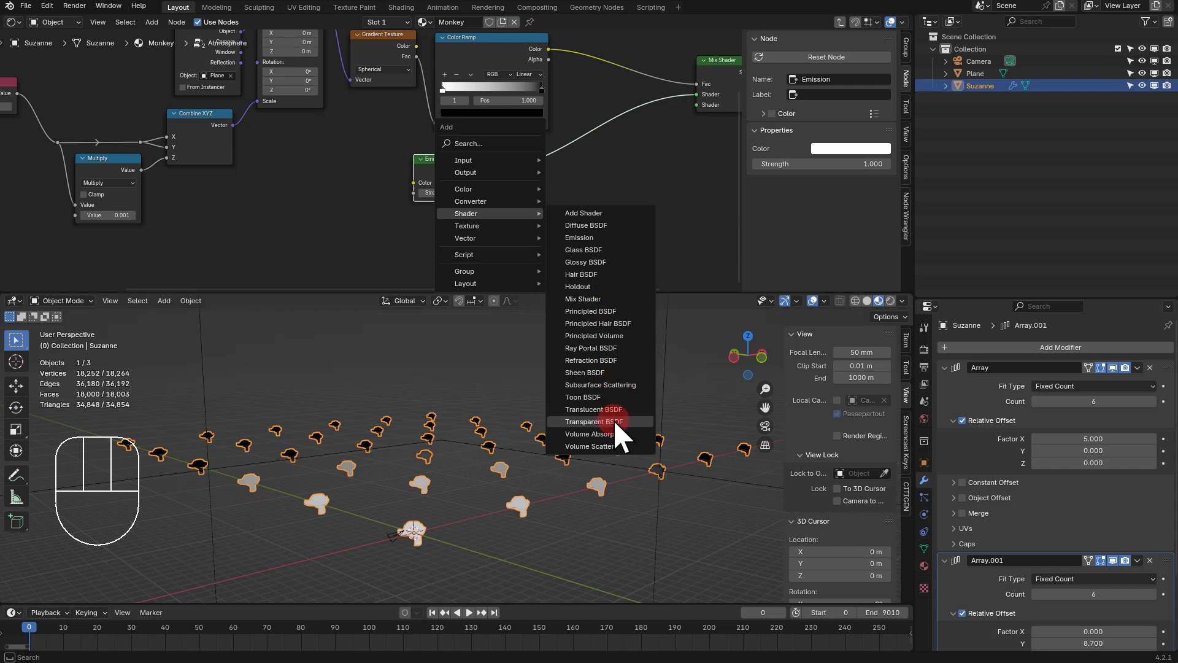
click(615, 421)
click(515, 199)
drag(579, 213, 697, 94)
click(445, 173)
key(Delete)
drag(552, 205, 502, 148)
Link a new Group Input socket to the Mix Shader's second Shader input and route the link below the nodes with reroutes
scroll(531, 219, down, 3)
middle_drag(531, 219, 610, 189)
drag(665, 174, 31, 179)
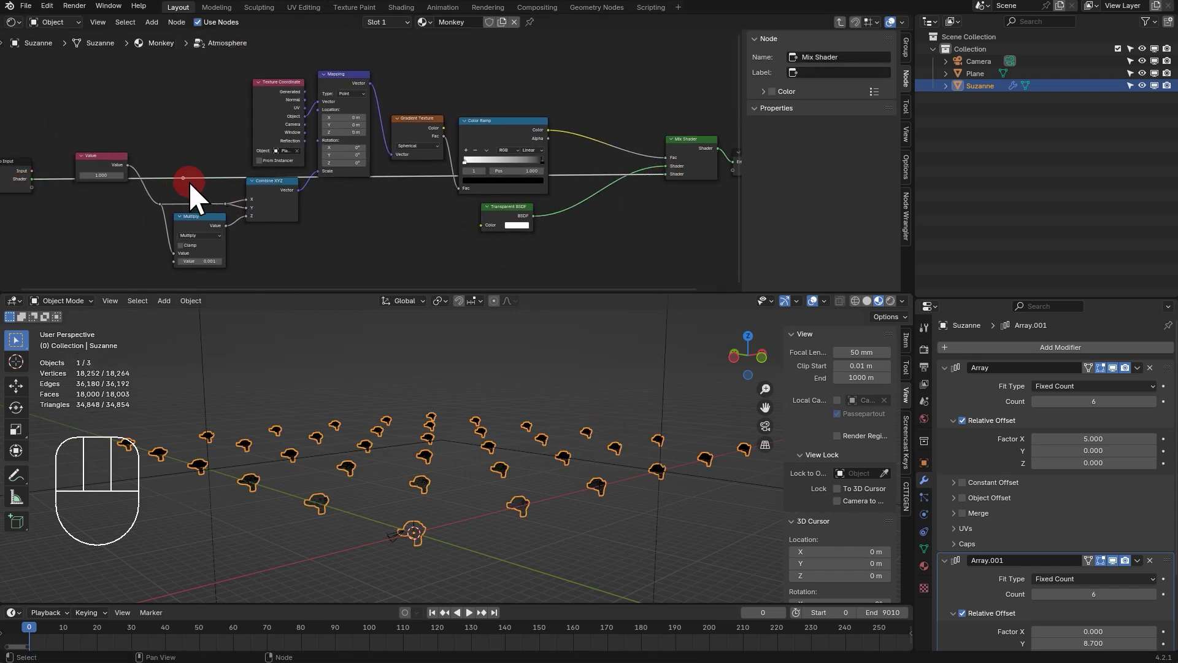
key(g)
click(176, 221)
shift+right_drag(428, 130, 453, 160)
key(g)
click(574, 230)
Remove the unused Input socket from the Atmosphere group and link the Principled BSDF to the group's Shader input
click(16, 84)
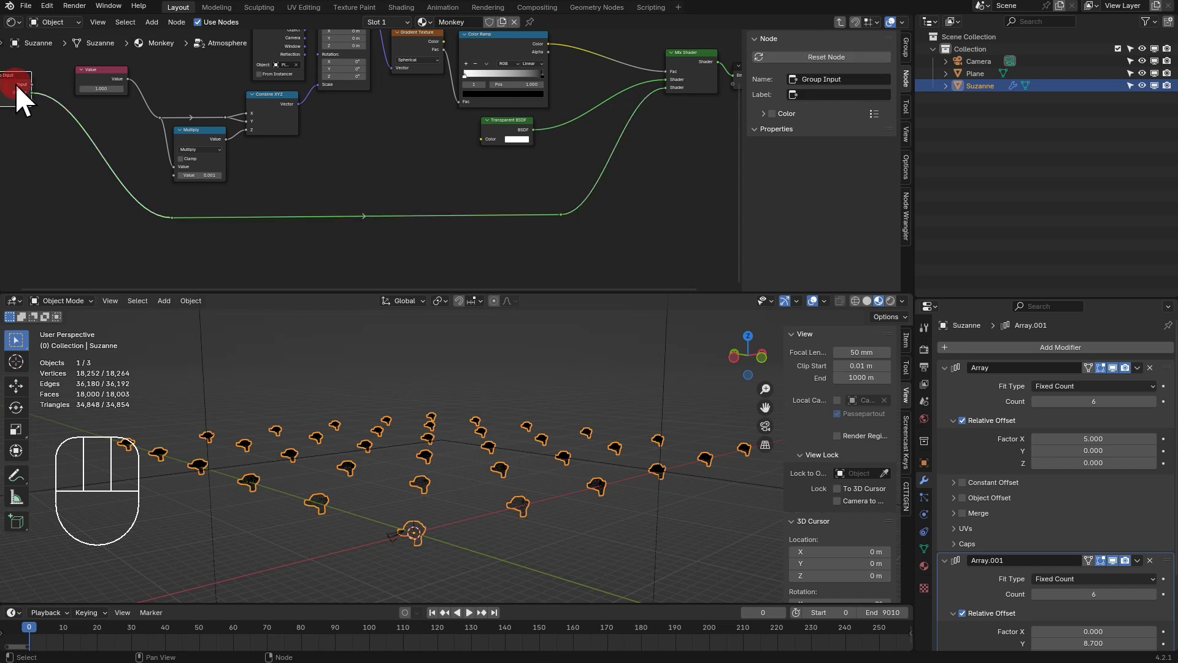
click(906, 49)
click(786, 145)
click(886, 139)
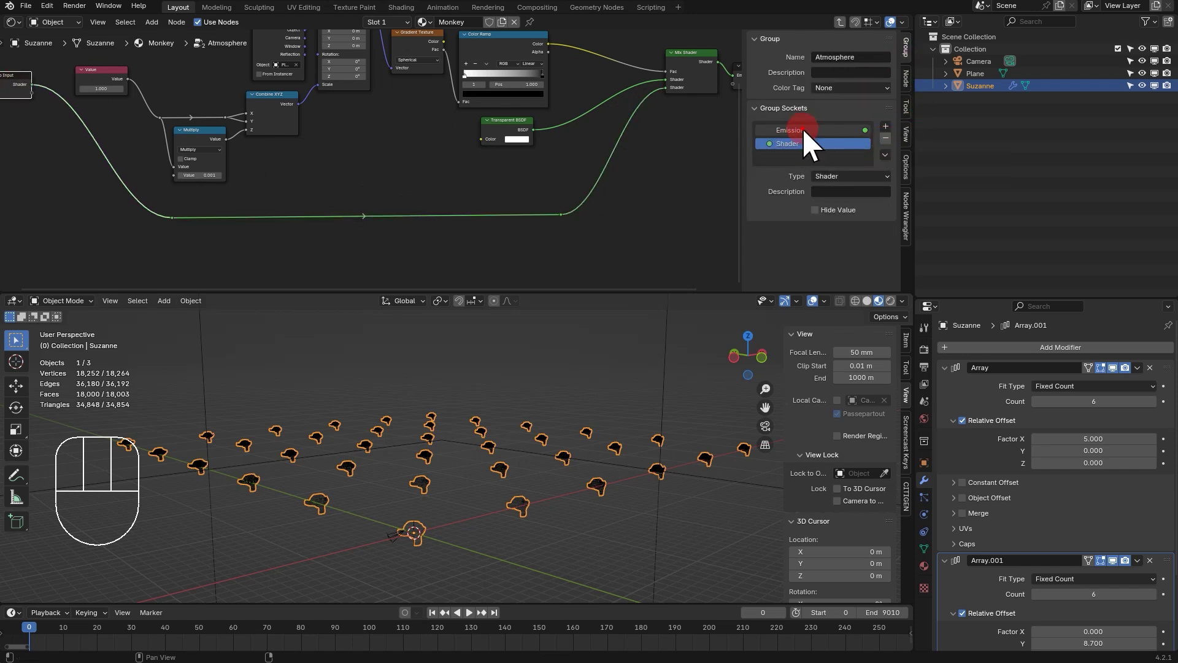
key(Tab)
click(368, 176)
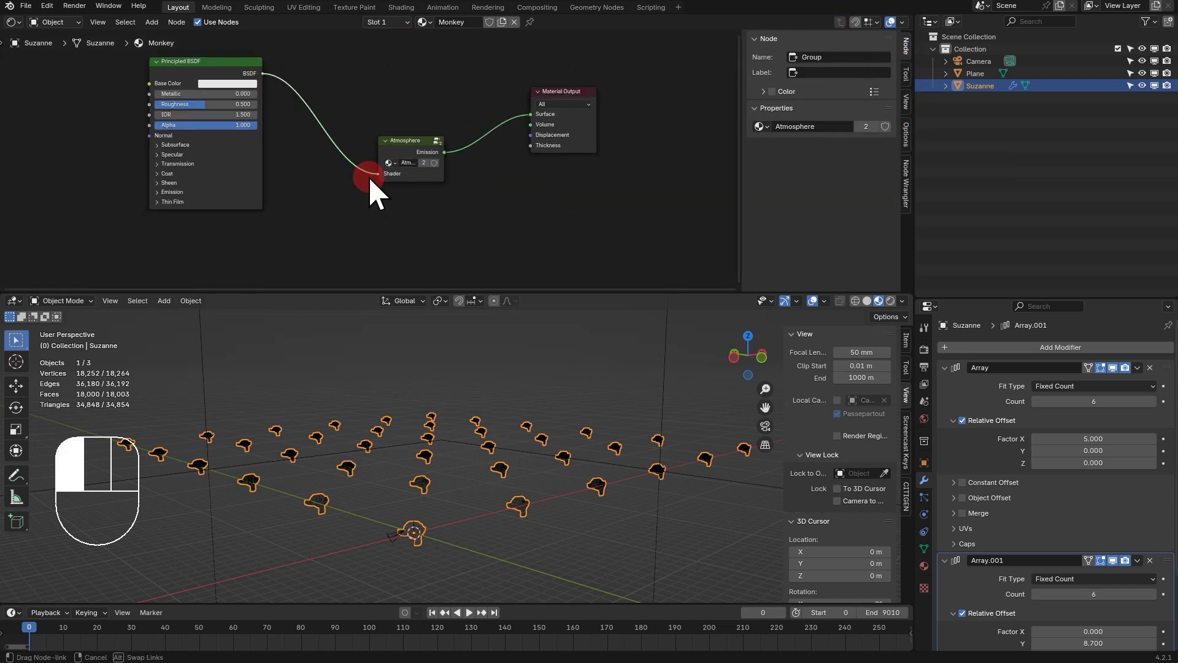
Switch the viewport to rendered shading and temporarily hide the Plane to inspect the monkeys
click(891, 300)
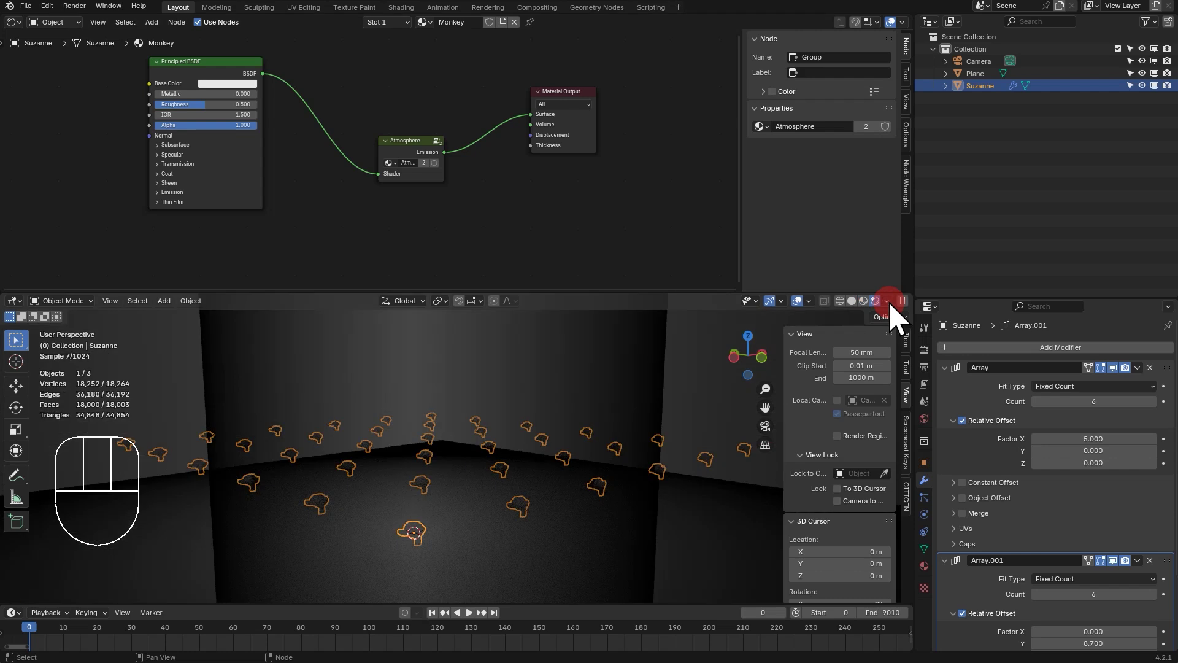
click(1142, 74)
middle_drag(568, 525, 496, 518)
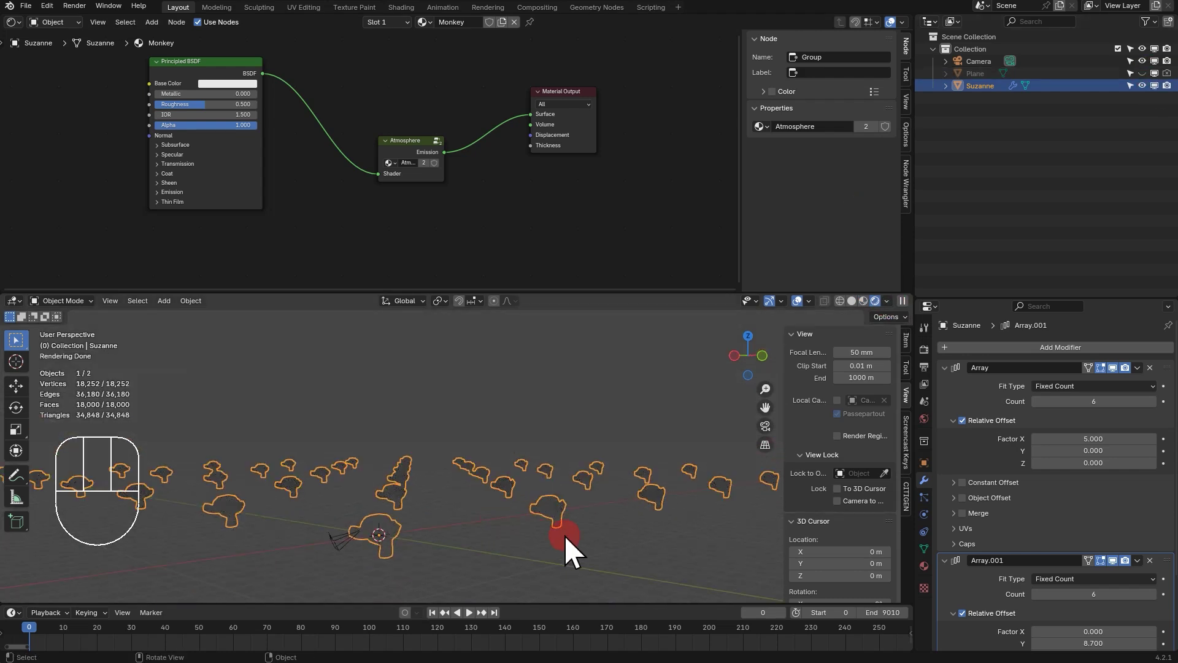
click(1142, 73)
scroll(516, 205, up, 1)
Set the world background's color to a Sky Texture
click(923, 418)
click(1037, 424)
click(783, 572)
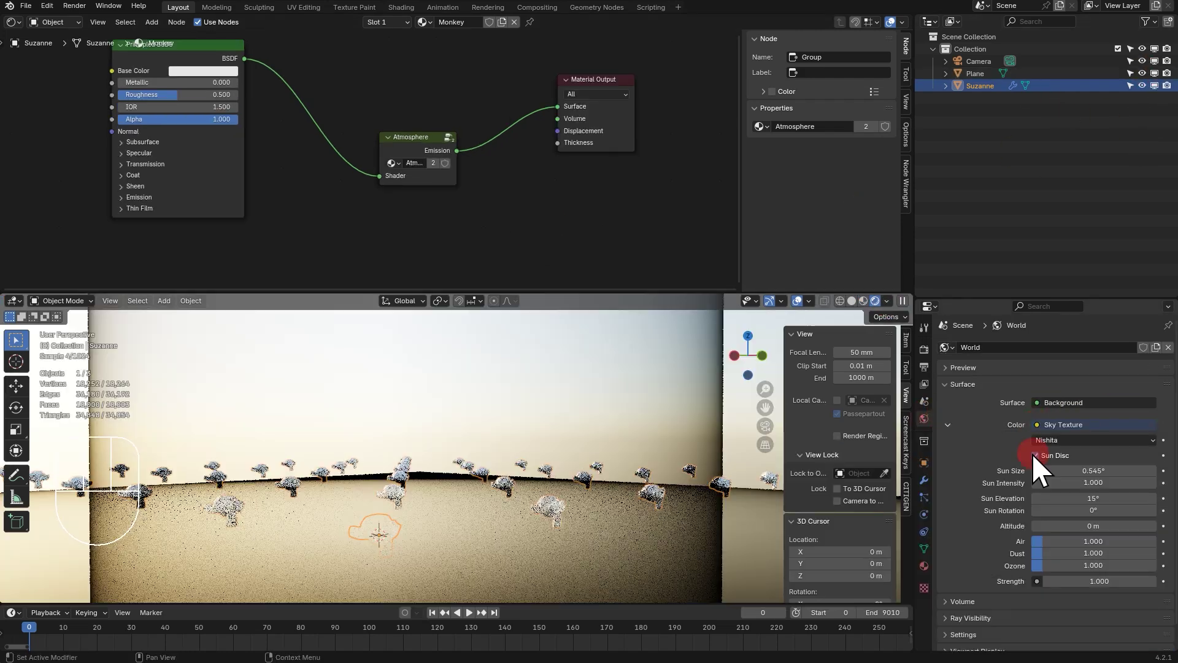
Enter the Monkey material's Atmosphere group and flip its Color Ramp
click(447, 135)
middle_drag(639, 161, 566, 153)
click(395, 92)
click(400, 99)
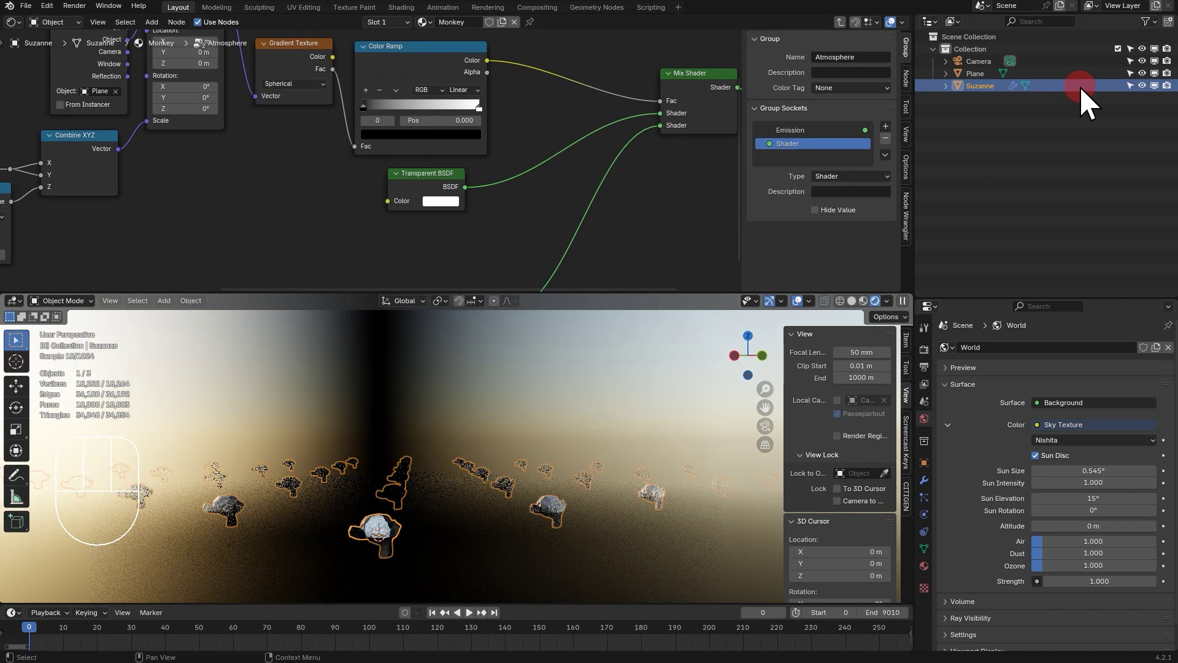
Disable the Plane's visibility in renders and for Camera, Diffuse, Glossy, Transmission, Volume Scatter and Shadow rays
click(979, 73)
click(924, 462)
scroll(1071, 506, down, 10)
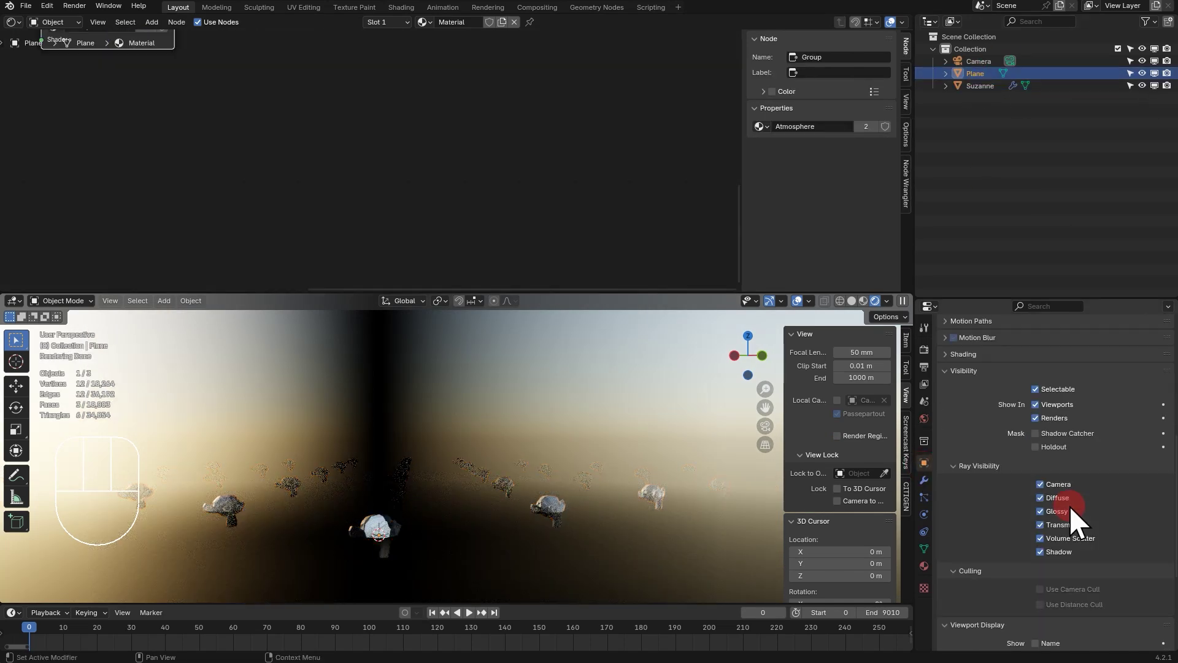
click(1040, 485)
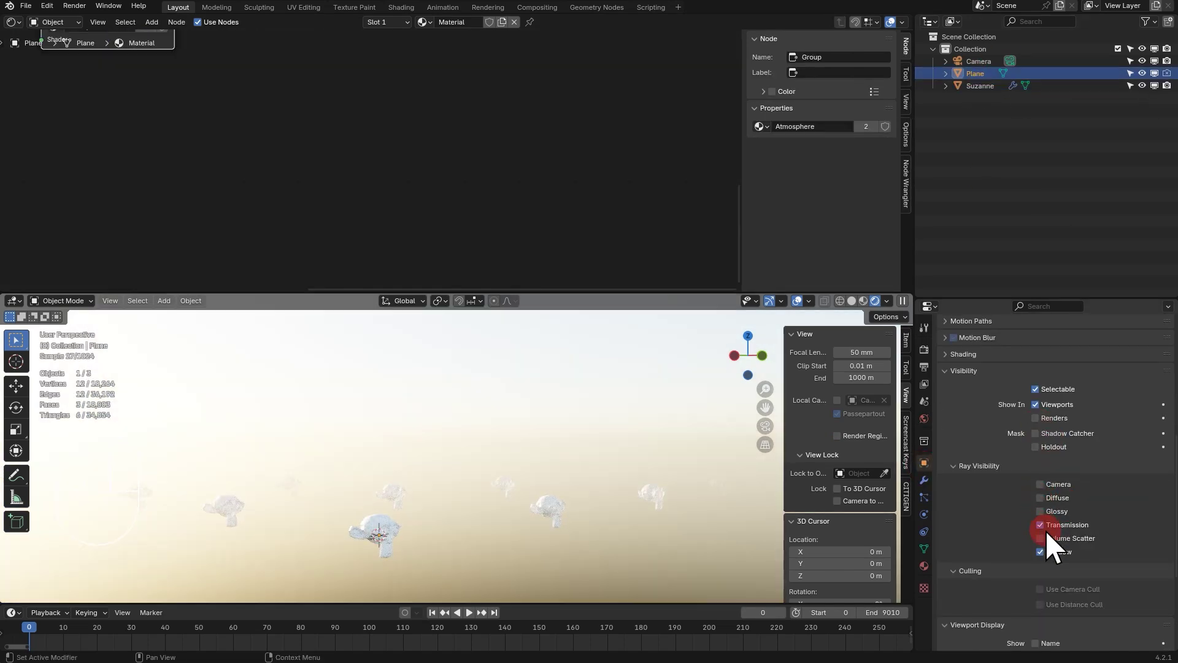
middle_drag(604, 504, 654, 513)
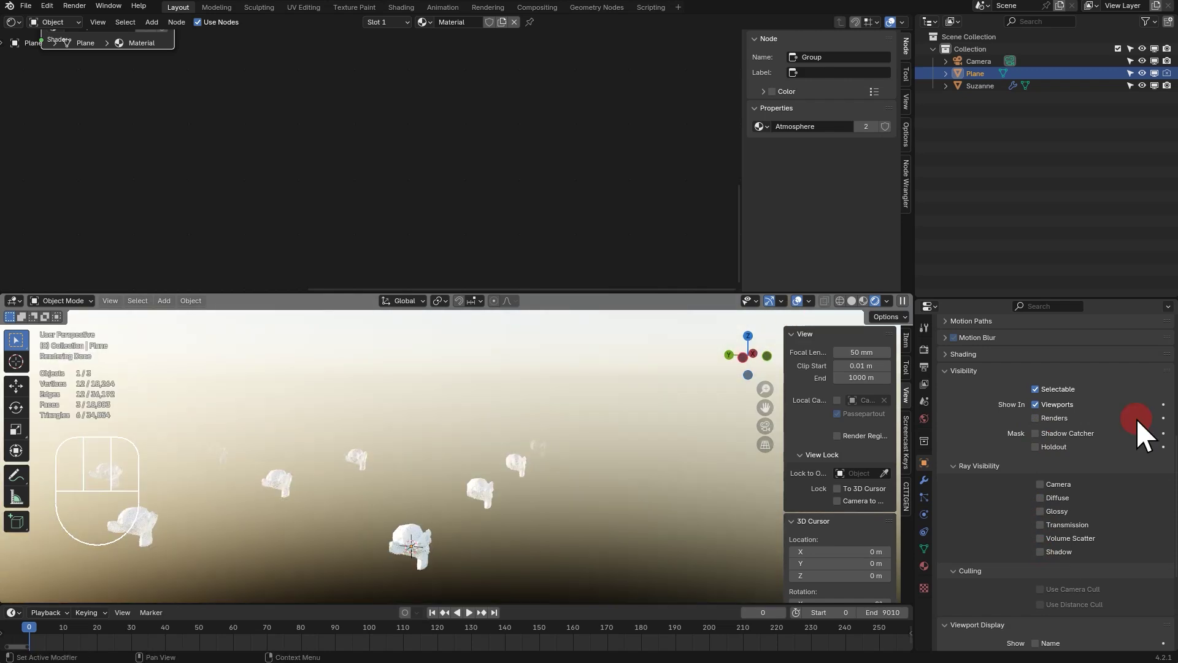
Scale the planes to extend the fade distance and enlarge the 3D viewport
middle_drag(605, 442, 670, 505)
key(s)
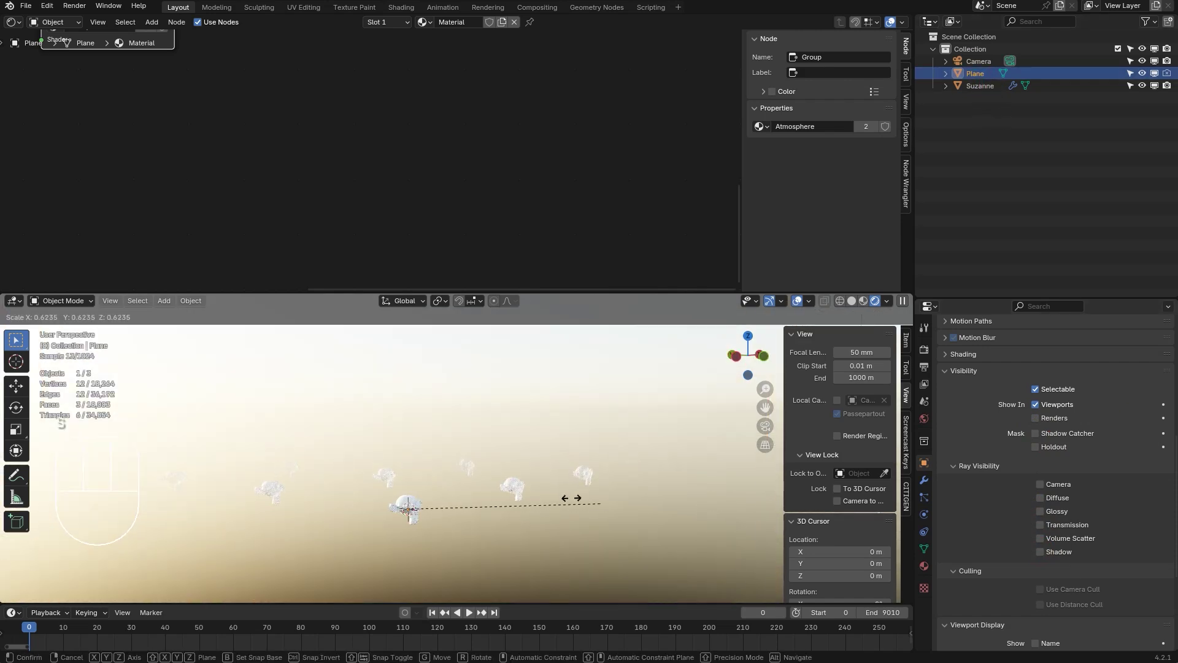
click(869, 503)
drag(577, 293, 574, 139)
middle_drag(570, 393, 508, 437)
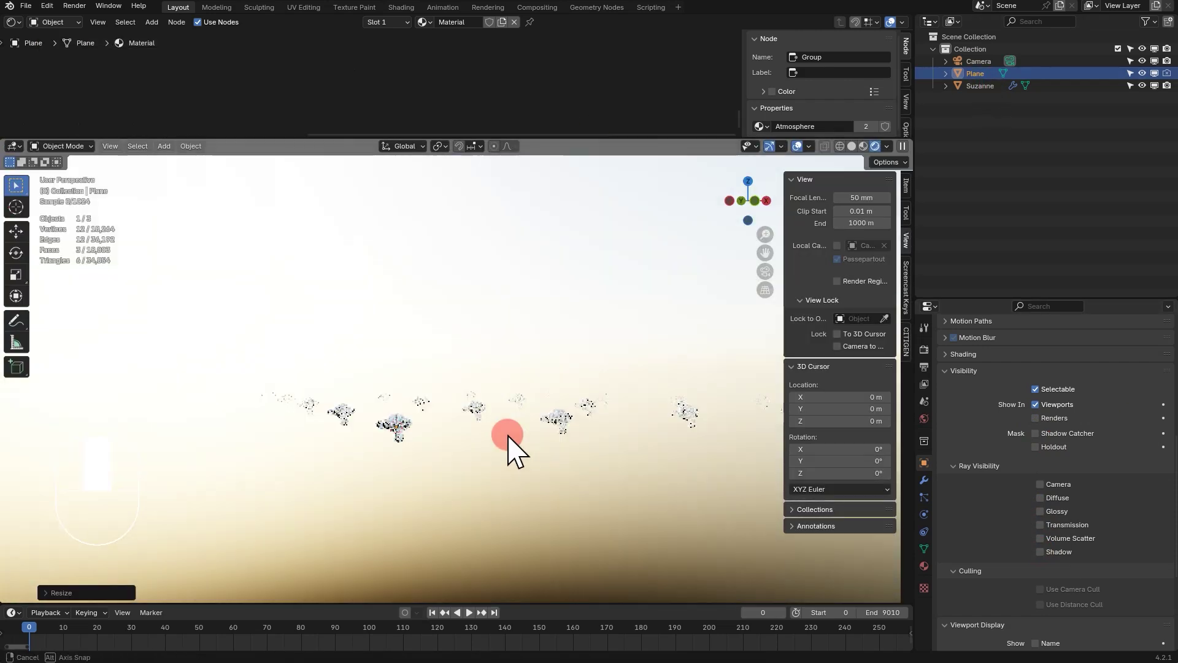
scroll(506, 503, up, 6)
middle_drag(506, 523, 533, 518)
Add an Emission node to the Monkey's Atmosphere group and link it to the Mix Shader's first Shader input
click(345, 508)
middle_drag(710, 190, 351, 110)
scroll(302, 123, down, 4)
key(shift+a)
mouse_move(422, 152)
click(482, 177)
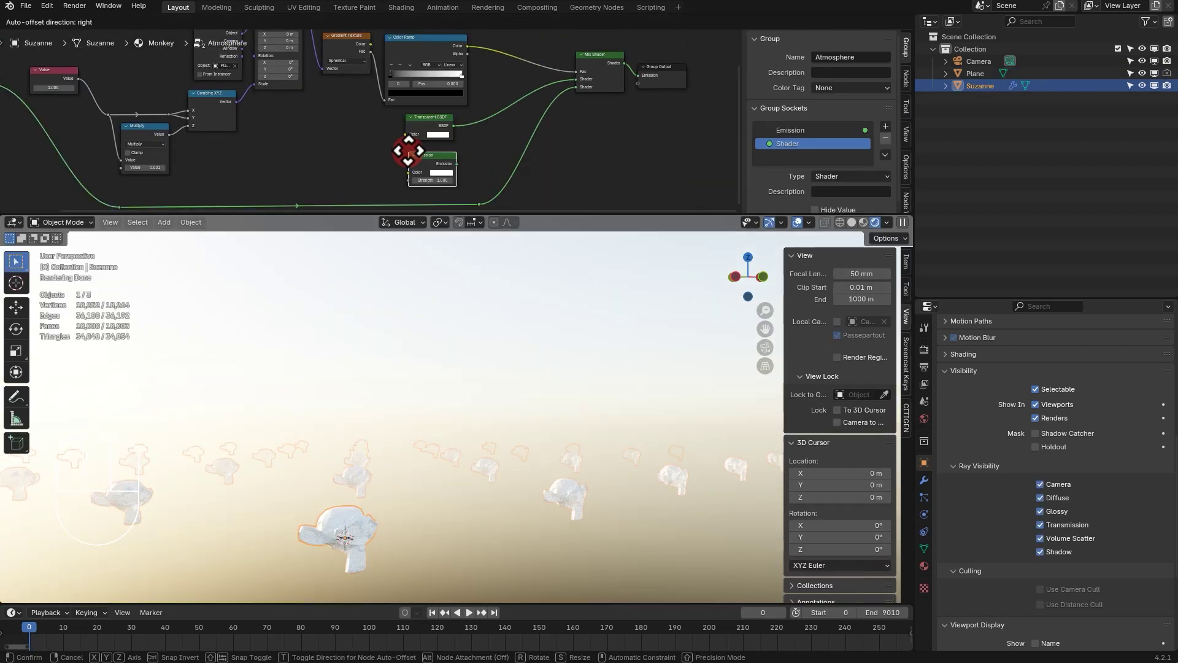
click(403, 152)
drag(451, 164, 577, 79)
Delete the Transparent BSDF and sample the Emission's color with the eyedropper
click(440, 130)
click(540, 292)
click(434, 173)
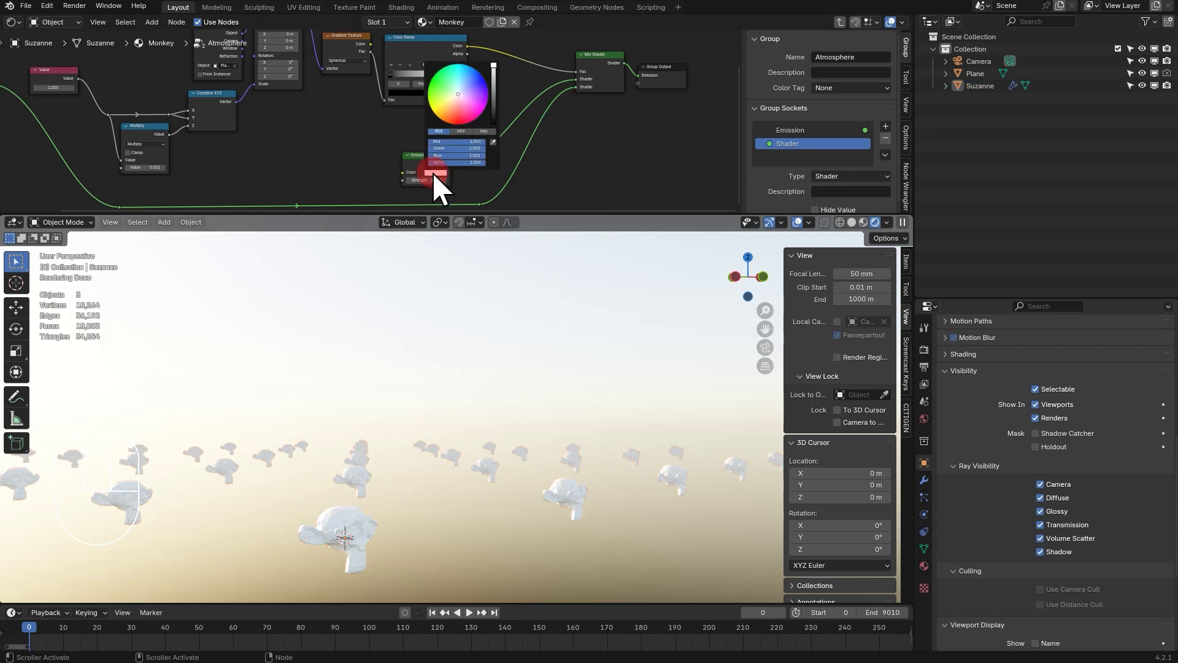
click(489, 137)
Select the Plane and scale it down, then back up, to adjust how far the monkeys fade
click(976, 73)
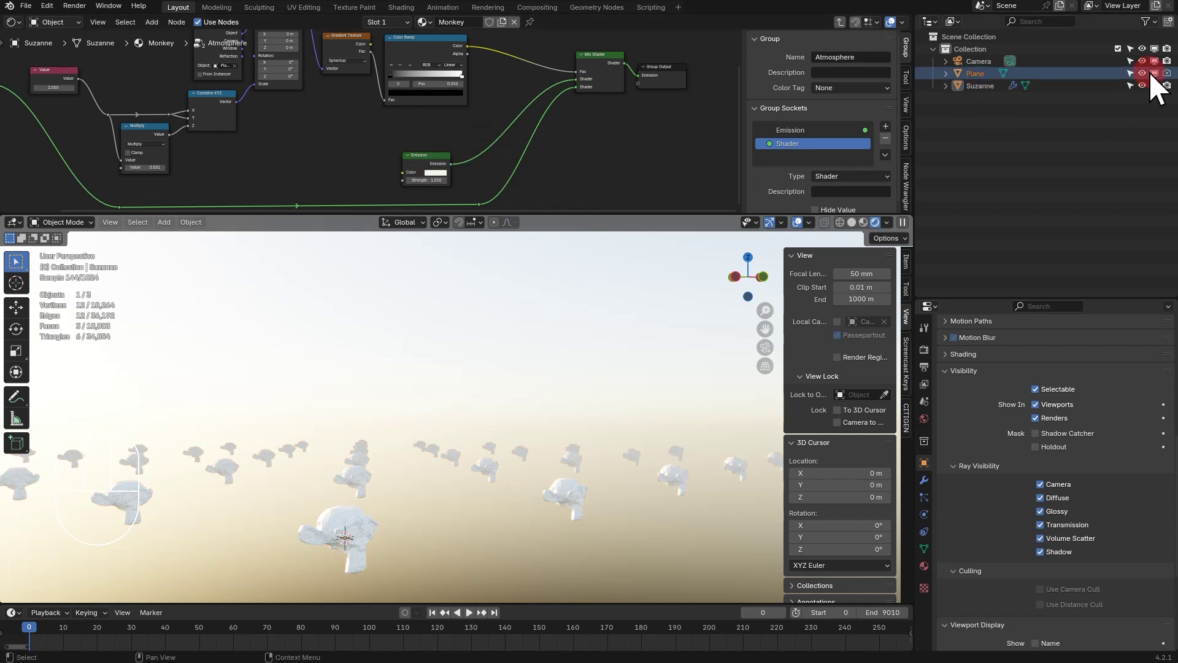
key(s)
click(568, 491)
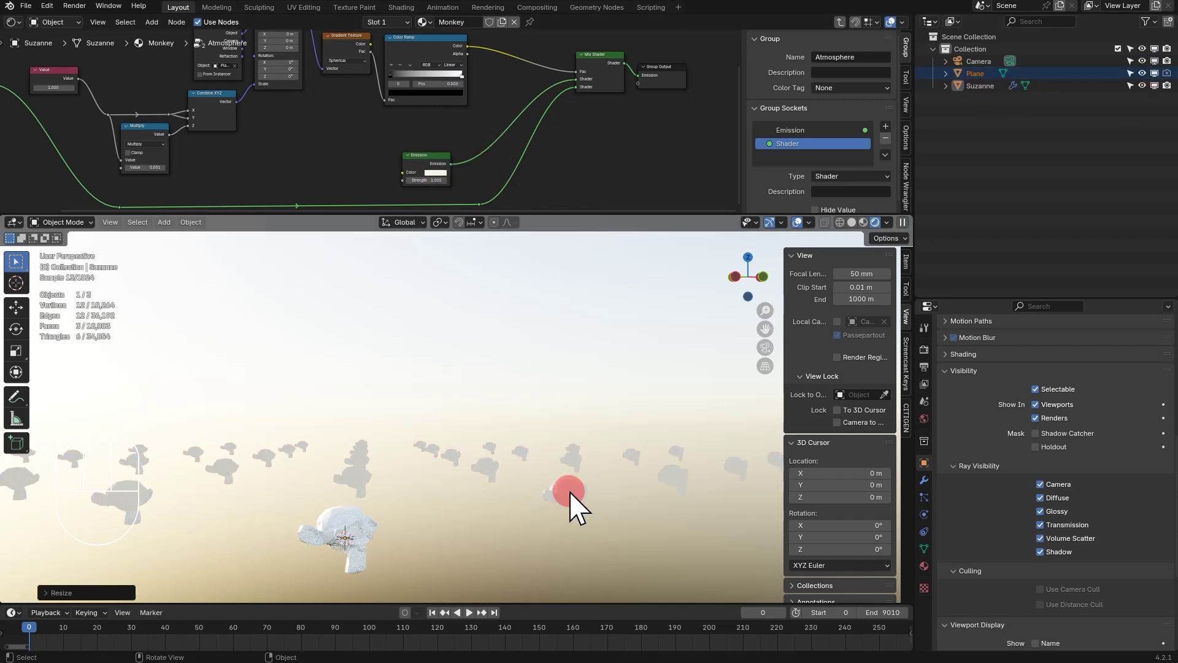
key(s)
click(596, 483)
Resample the Emission's color from the rendered sky just above the distant monkeys
click(435, 173)
click(492, 142)
click(355, 416)
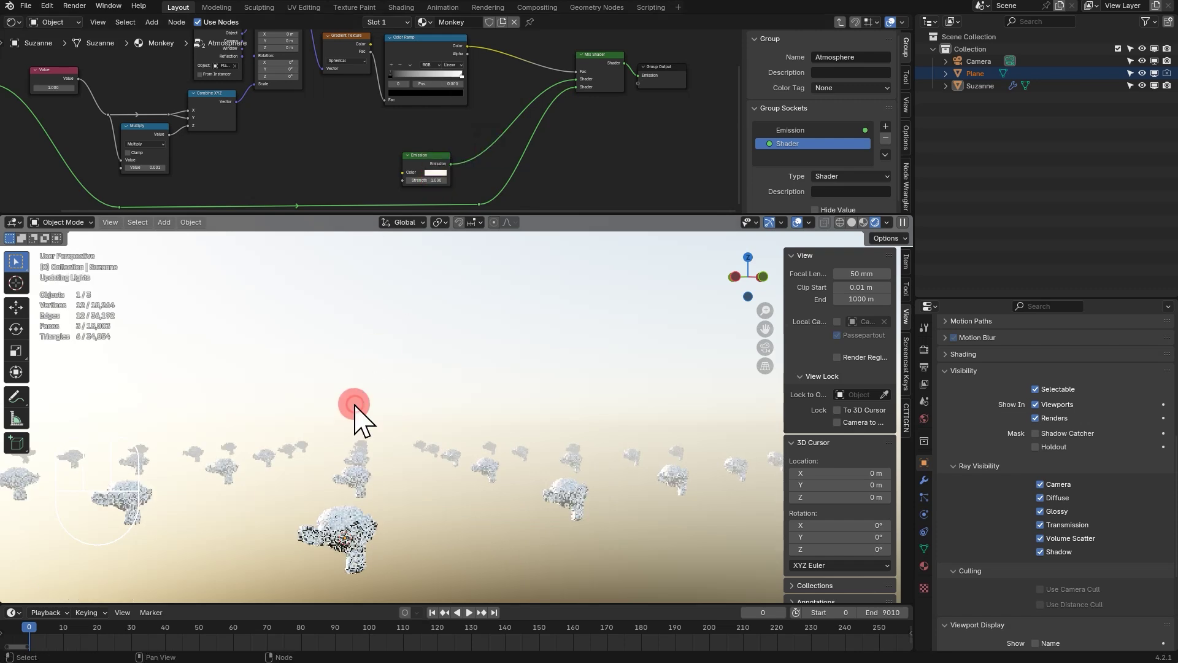
Move the Color Ramp's white stop to position 0.373 and rescale the Plane to check the monkeys' fade
click(546, 127)
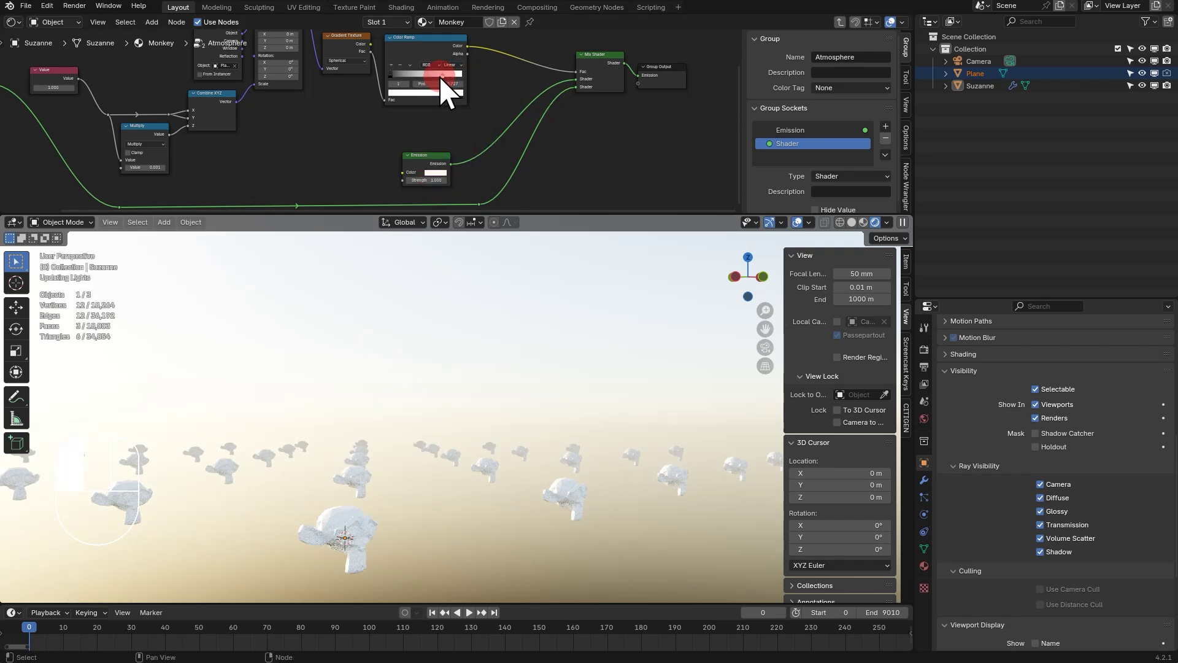
drag(441, 78, 413, 80)
middle_drag(491, 429, 504, 458)
click(423, 463)
scroll(589, 466, down, 6)
key(s)
click(533, 477)
Select a monkey, move the Emission node up in the Atmosphere group and open the node's color
scroll(532, 477, up, 5)
click(523, 454)
key(Tab)
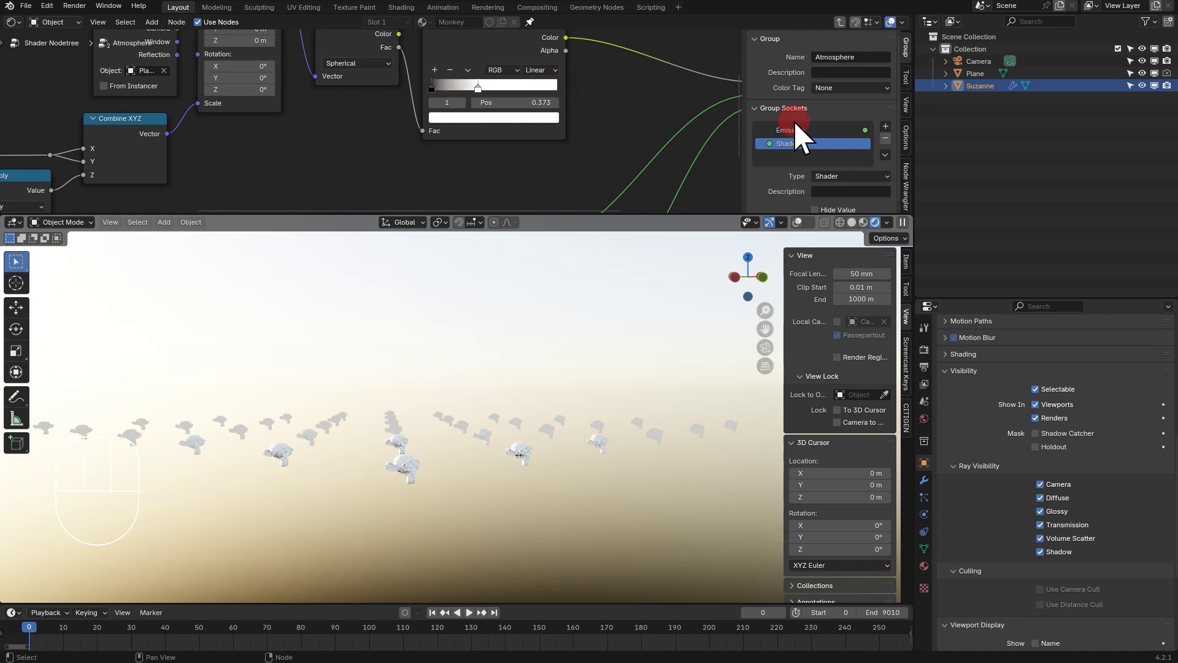
middle_drag(626, 157, 572, 195)
scroll(572, 195, up, 1)
middle_drag(479, 86, 563, 147)
drag(552, 139, 527, 81)
scroll(546, 162, up, 2)
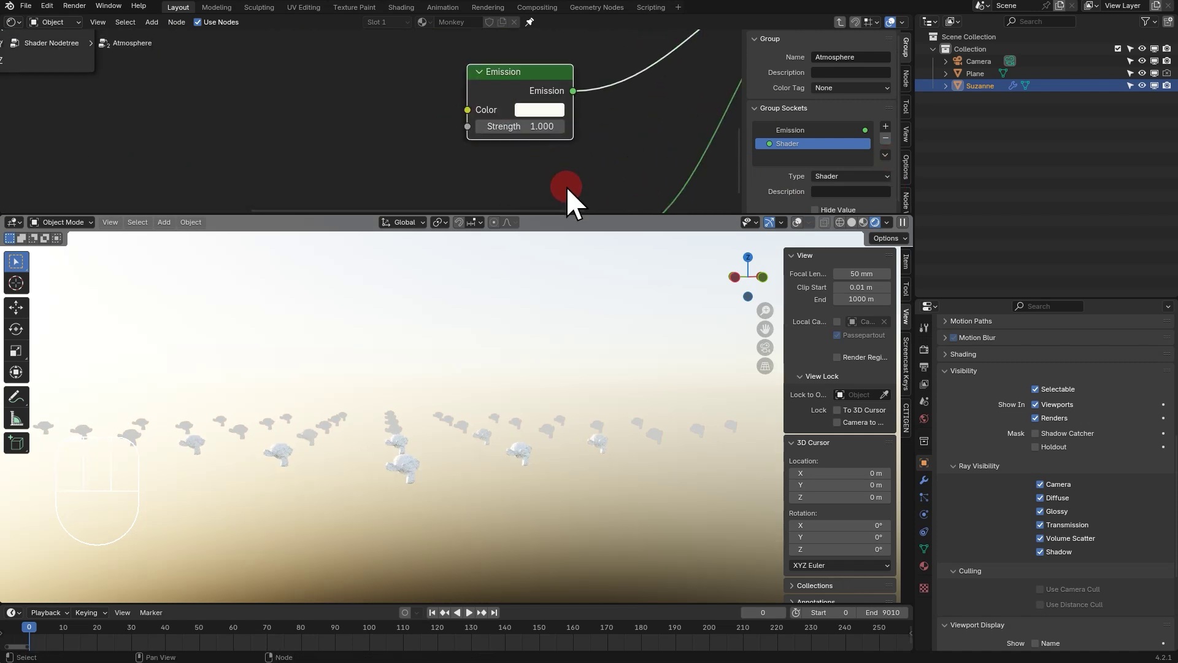
click(549, 112)
scroll(570, 116, down, 3)
middle_drag(688, 144, 490, 94)
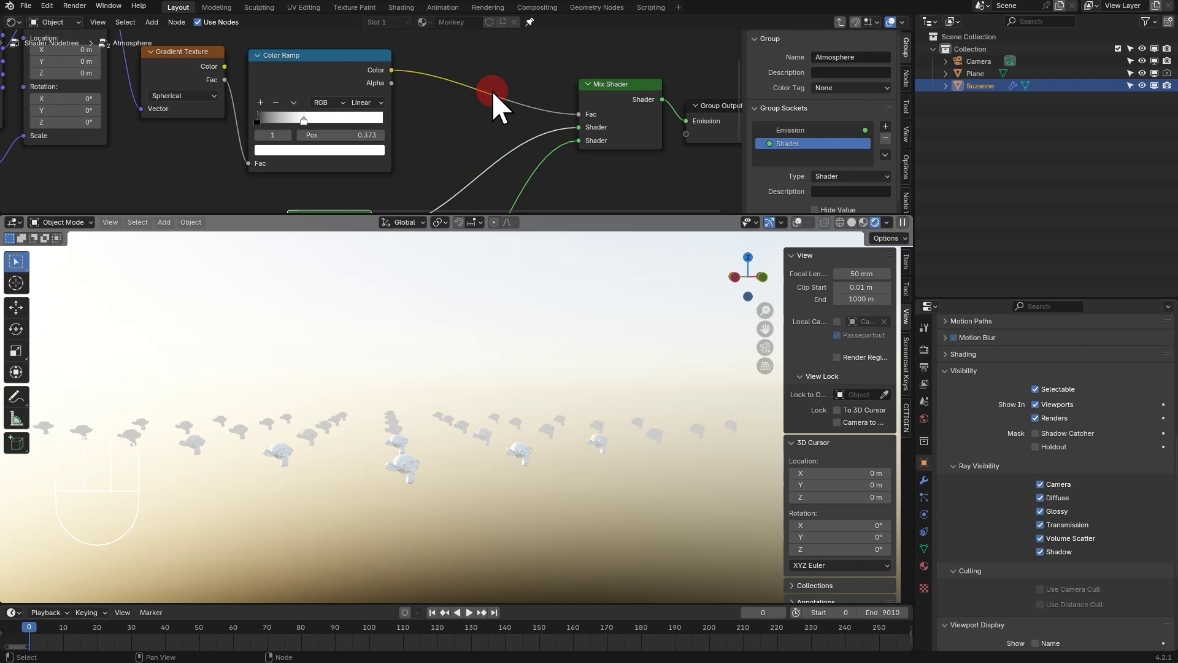
middle_drag(589, 146, 634, 100)
click(408, 192)
click(503, 334)
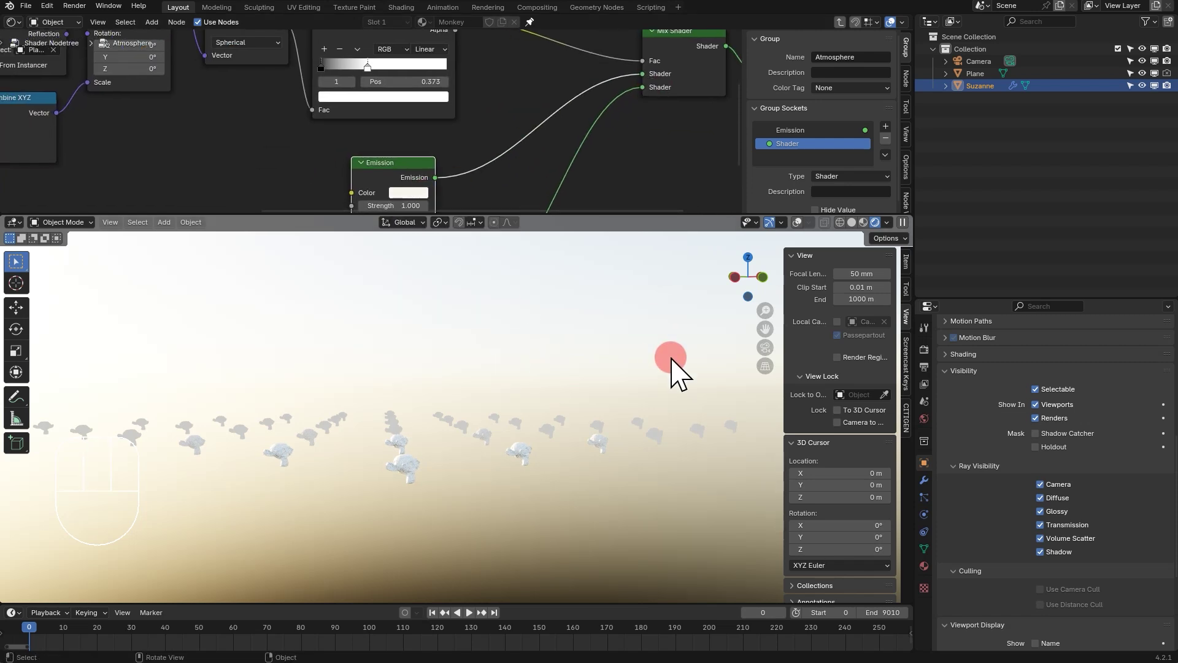
Lighten the Color Ramp's first stop at position 0 to gray
click(376, 96)
drag(437, 140, 439, 165)
click(321, 67)
click(376, 96)
drag(440, 211, 438, 148)
scroll(597, 425, up, 3)
scroll(589, 433, down, 5)
Turn the viewport overlays back on and rescale the Plane to adjust how far the monkeys fade
middle_drag(579, 444, 662, 429)
click(974, 73)
scroll(492, 495, up, 2)
middle_drag(492, 494, 609, 433)
key(shift+alt+z)
key(s)
click(583, 469)
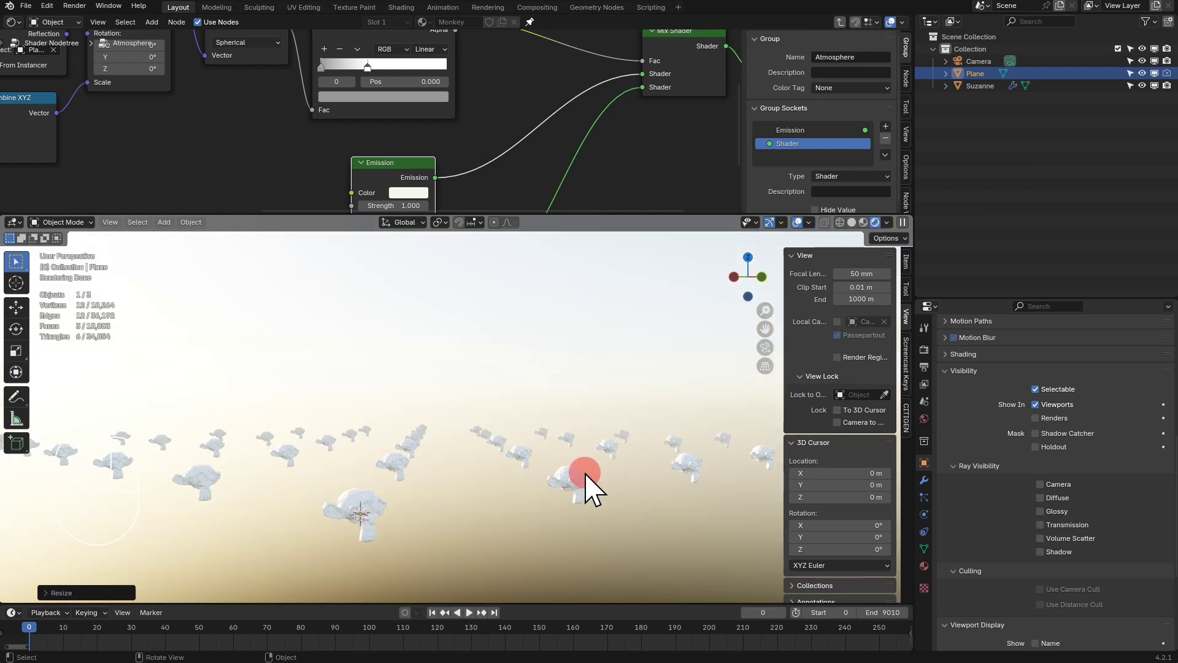
Resample the Emission's color with the eyedropper from the pale sky just above the farthest monkeys
middle_drag(584, 474, 509, 497)
middle_drag(407, 158, 501, 108)
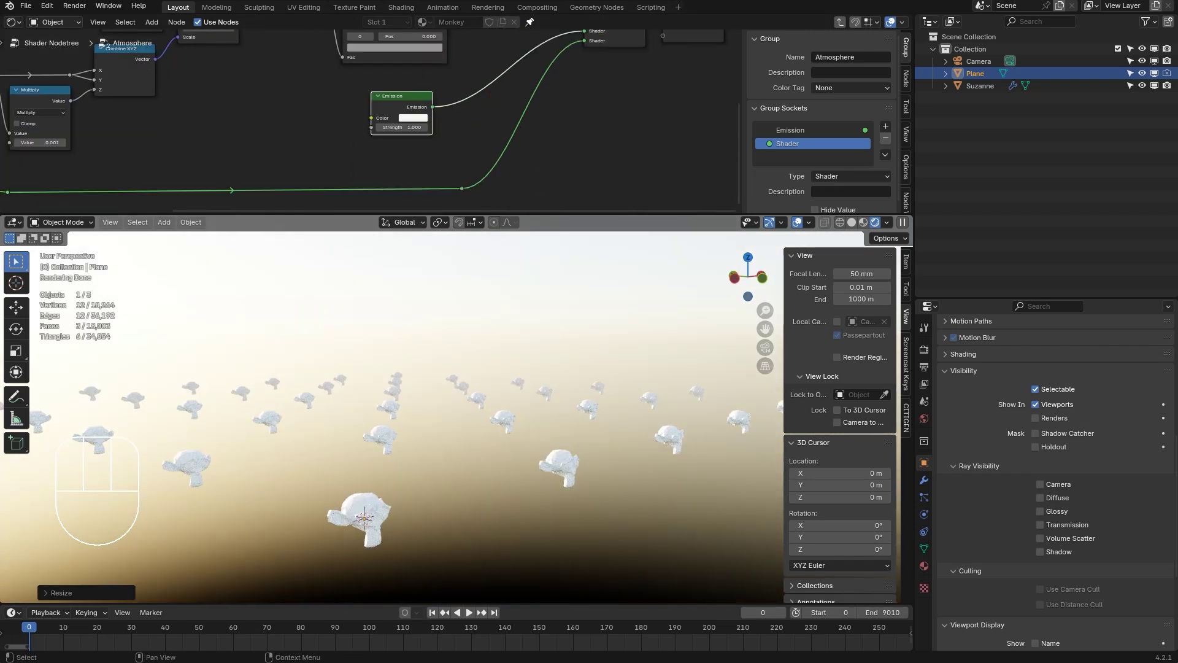
click(415, 119)
click(483, 223)
click(449, 437)
click(424, 119)
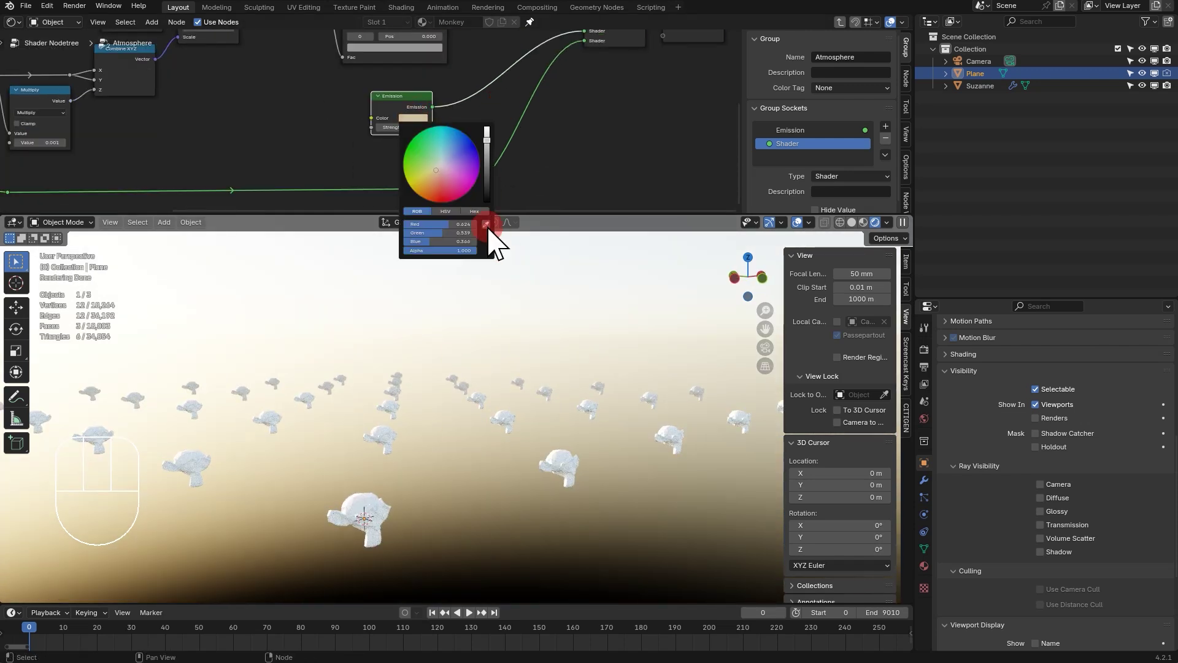
click(487, 226)
click(409, 354)
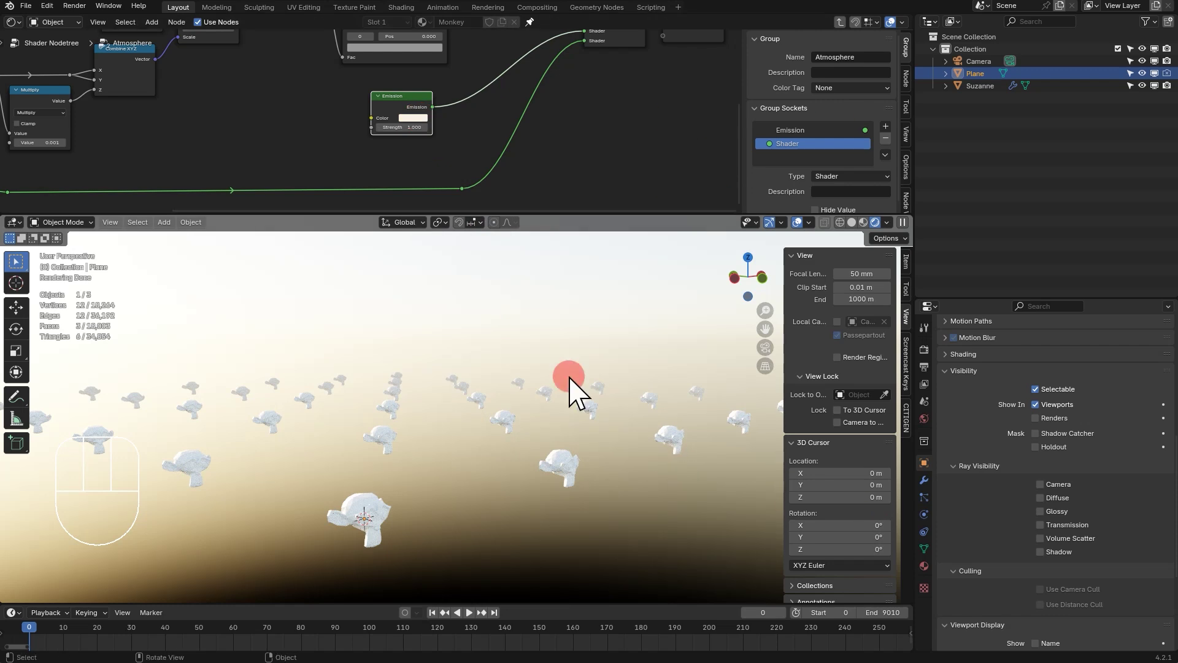
Add a UV Sphere at the center of the monkey array
scroll(570, 392, down, 5)
key(shift+a)
mouse_move(509, 422)
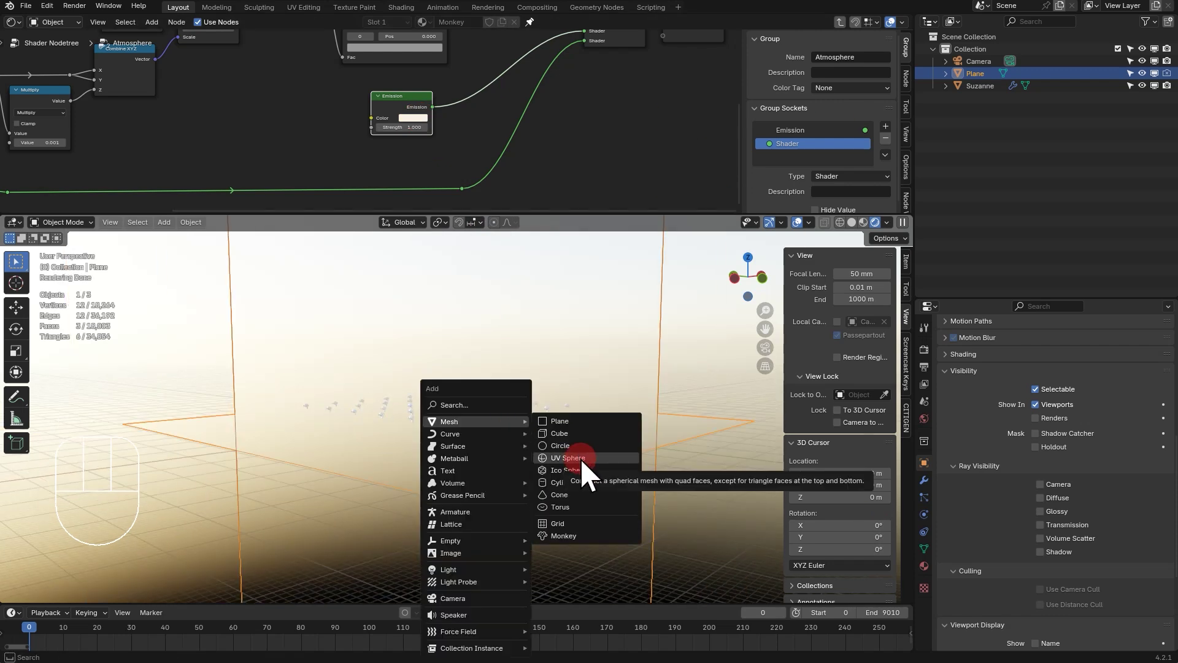
click(568, 457)
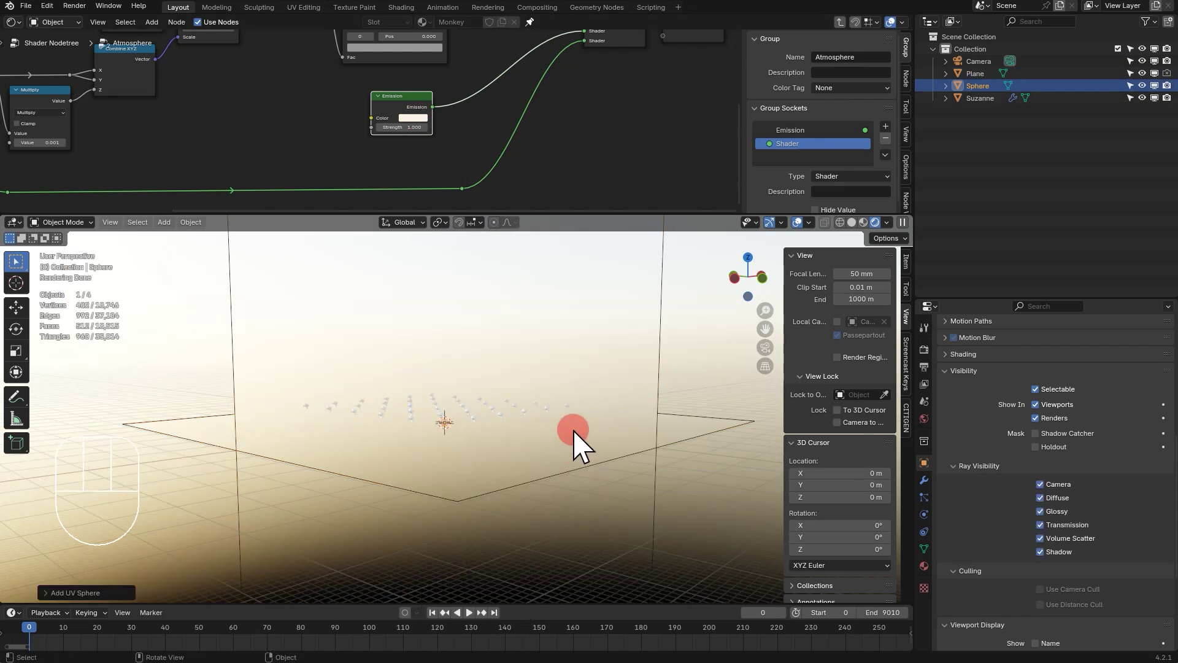
Try to transfer the Plane's data to the new sphere
shift+click(659, 388)
key(ctrl+l)
mouse_move(616, 385)
click(616, 441)
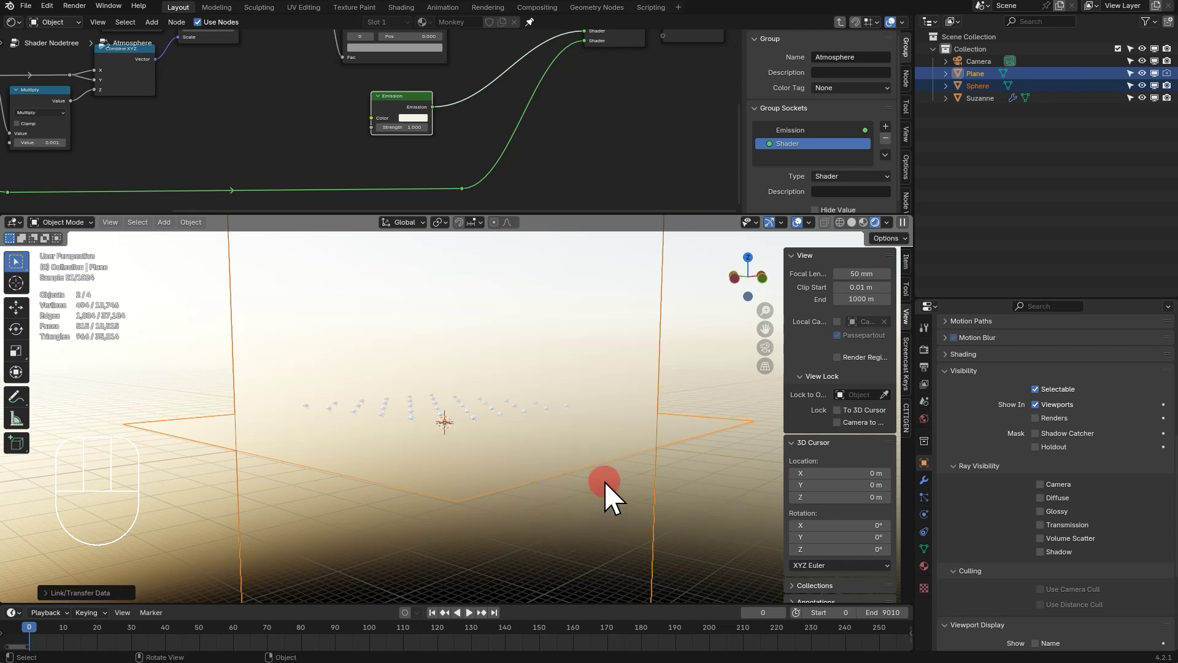
click(1058, 165)
Scale the sphere up around the nearest monkeys and shade it smooth
click(978, 87)
key(s)
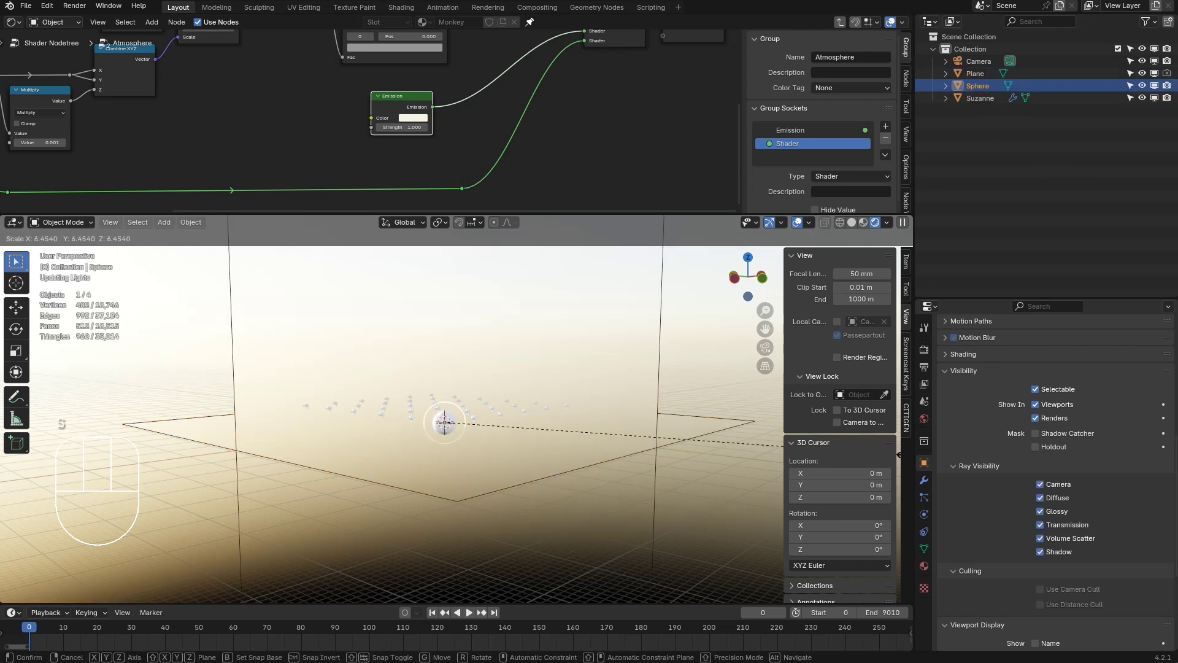
click(44, 464)
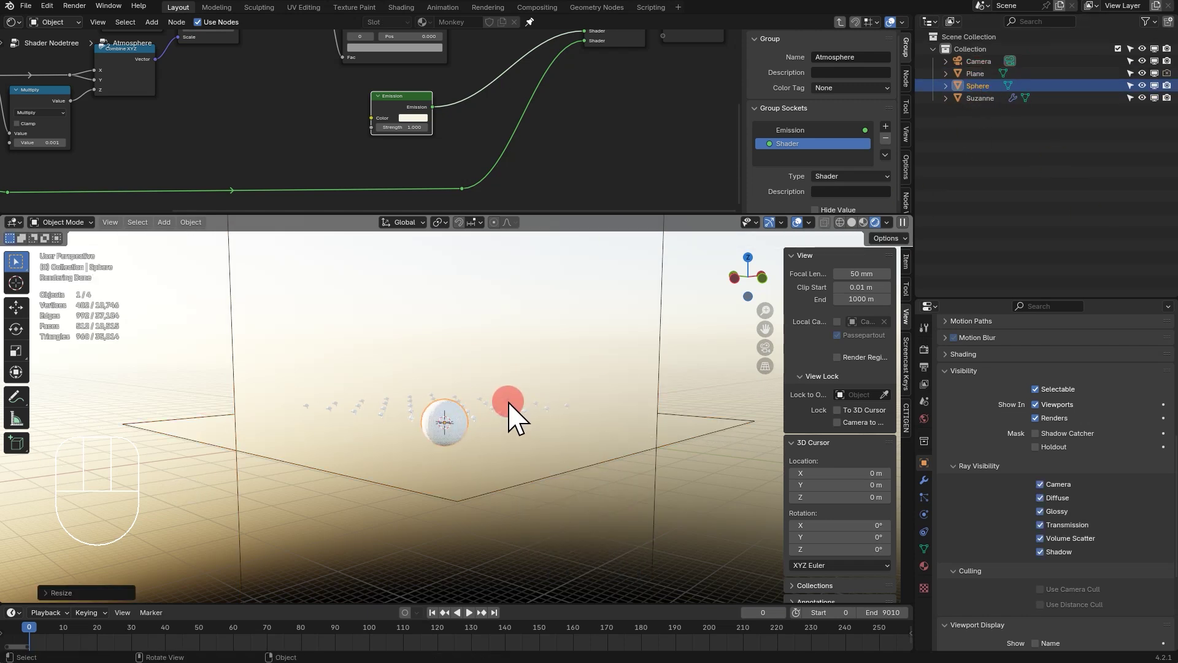
click(191, 222)
click(244, 502)
Link the Plane's material to the sphere and unpin the node editor so it shows the sphere's nodes
shift+click(660, 382)
key(ctrl+l)
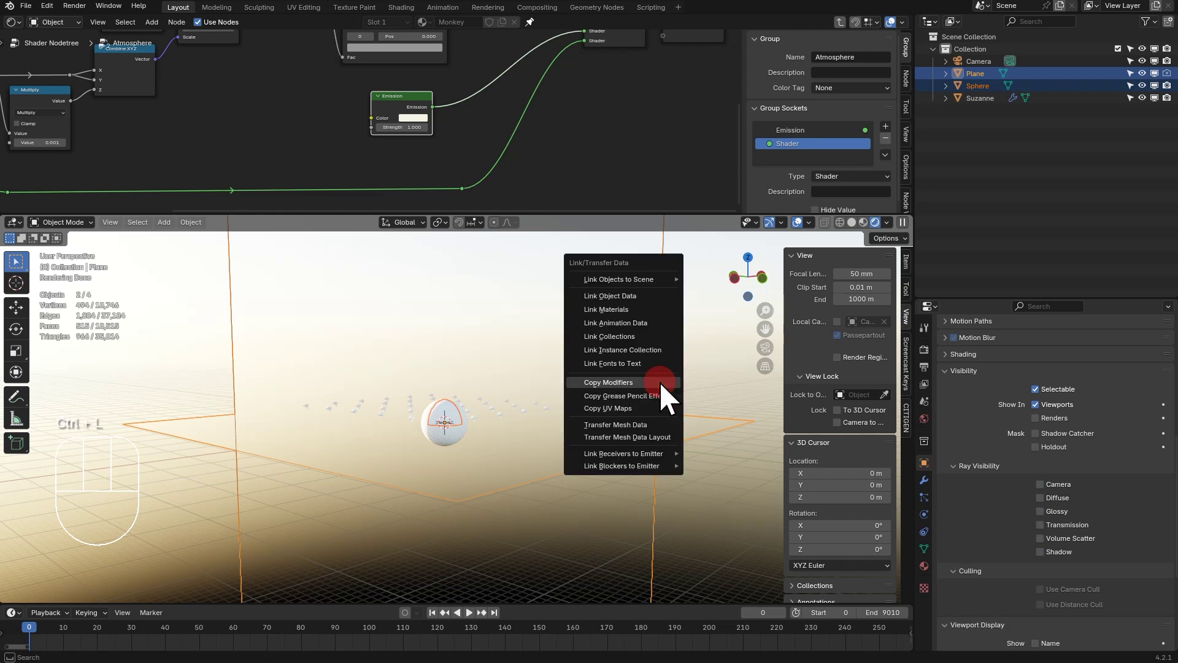
click(663, 312)
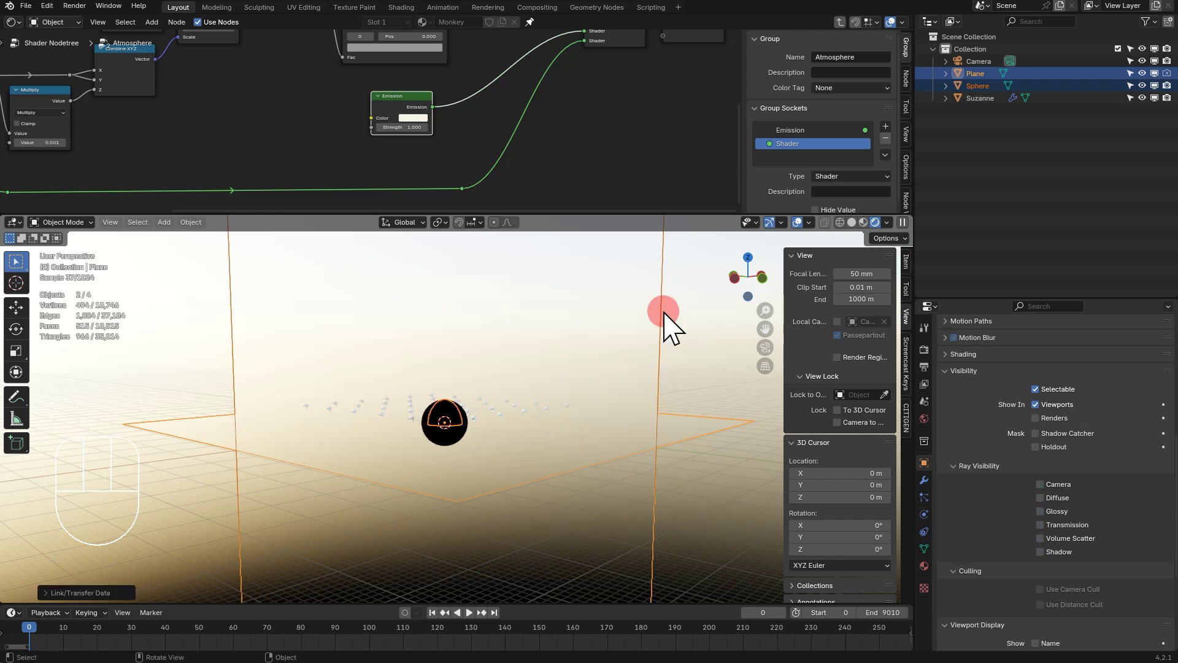
click(977, 86)
click(529, 23)
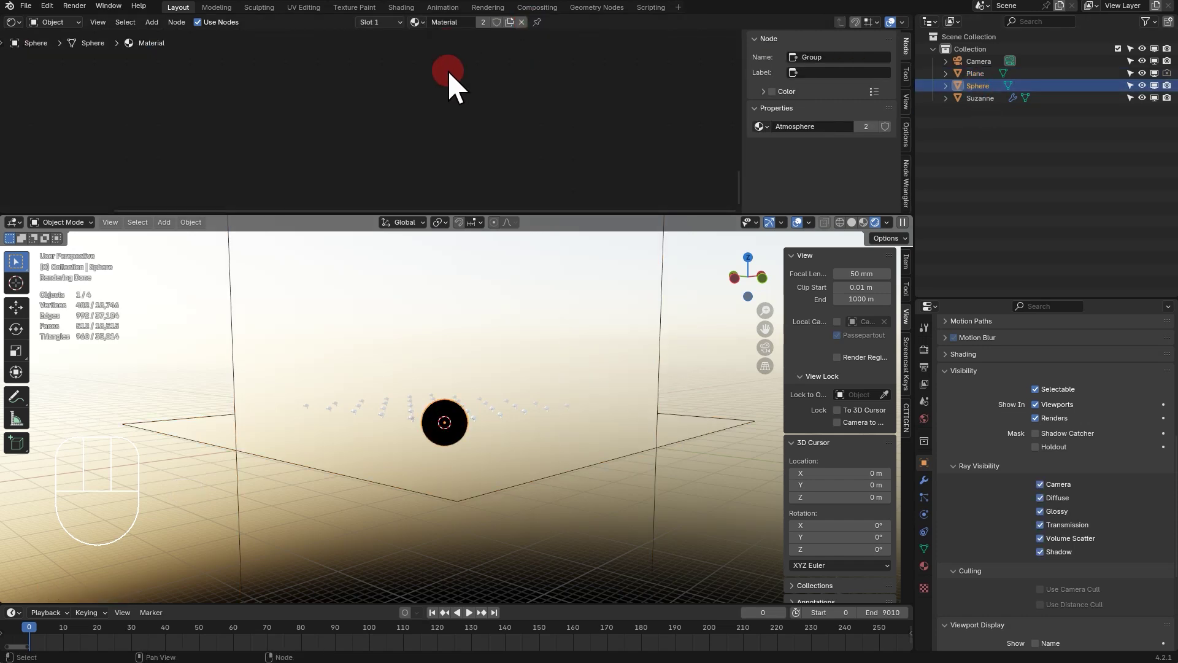
Rename the sphere's material to Atmosphere and delete the unneeded node from it
middle_drag(623, 126, 279, 126)
click(113, 157)
key(Delete)
Add a Transparent BSDF and link it to the Atmosphere group's Shader input
key(shift+a)
mouse_move(258, 195)
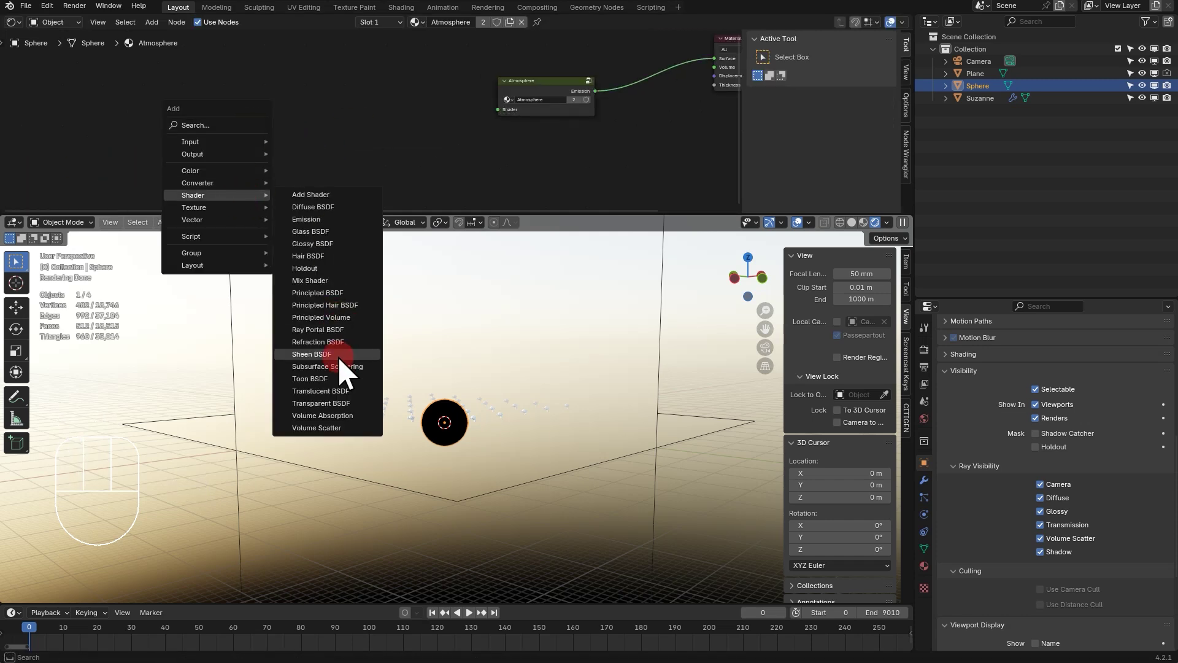
click(342, 403)
click(367, 89)
drag(428, 109, 501, 110)
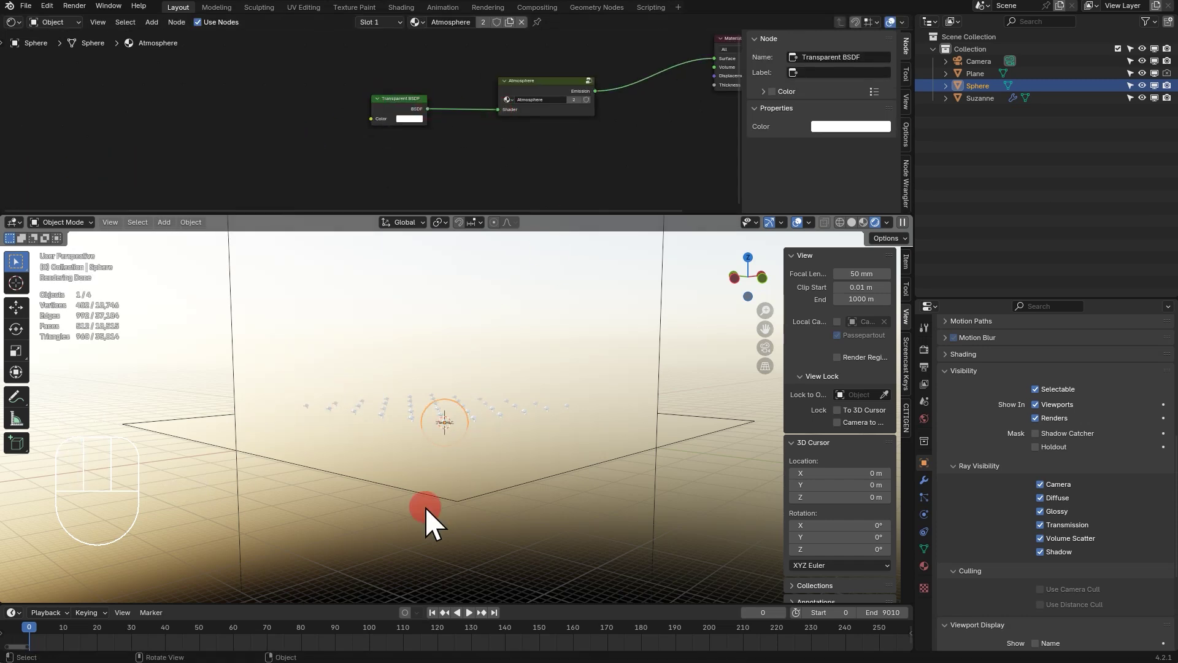
Scale the sphere up to about 82 so that it encloses the monkey array
key(s)
click(63, 422)
scroll(381, 531, up, 8)
middle_drag(382, 532, 408, 515)
Open the Atmosphere group, widen the Texture Coordinate node and set its Object to Sphere
click(588, 81)
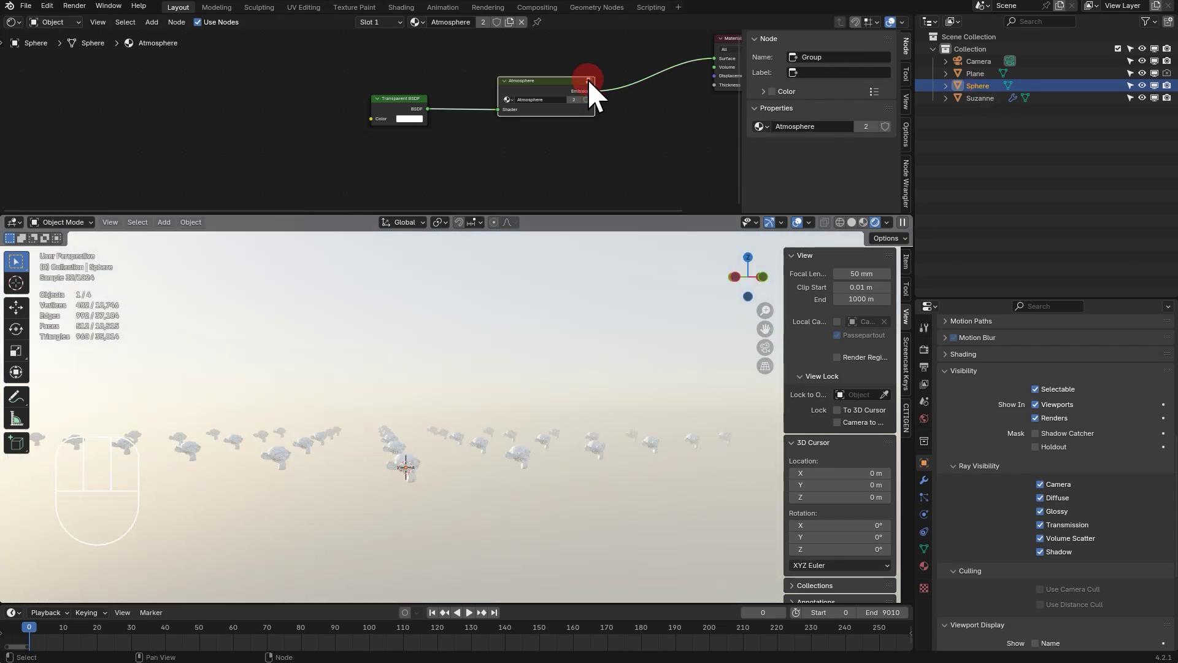
click(589, 81)
middle_drag(587, 82, 478, 120)
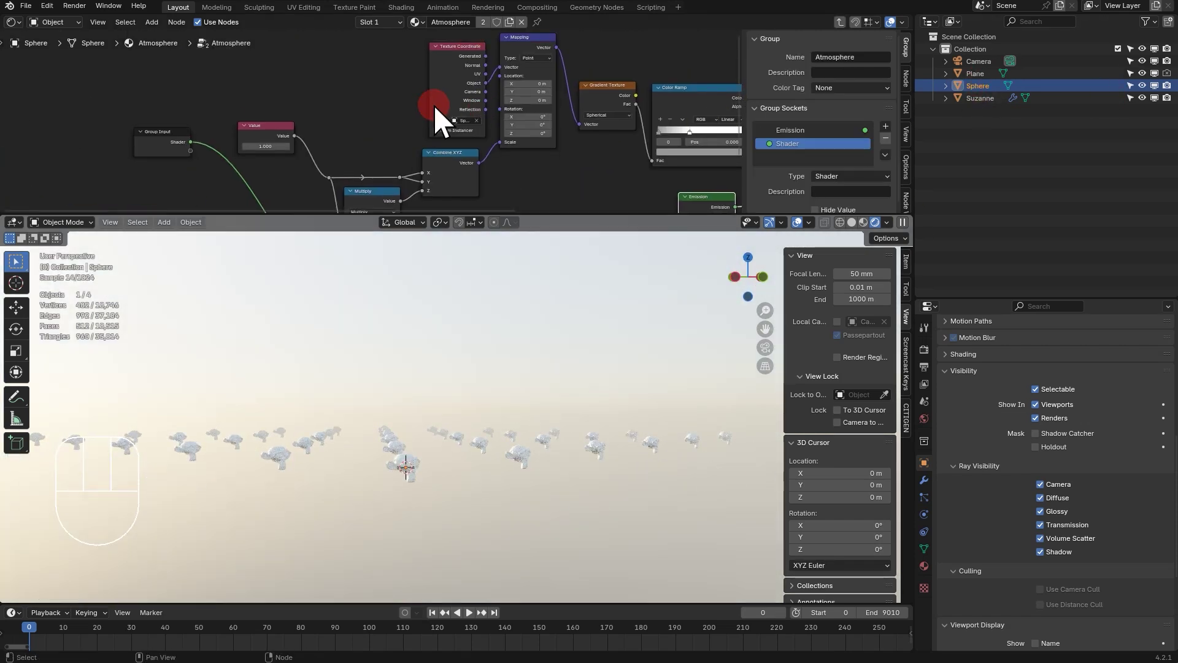
drag(429, 105, 362, 104)
Rename the Sphere object to Atmosphere
scroll(1031, 395, up, 10)
double_click(1014, 348)
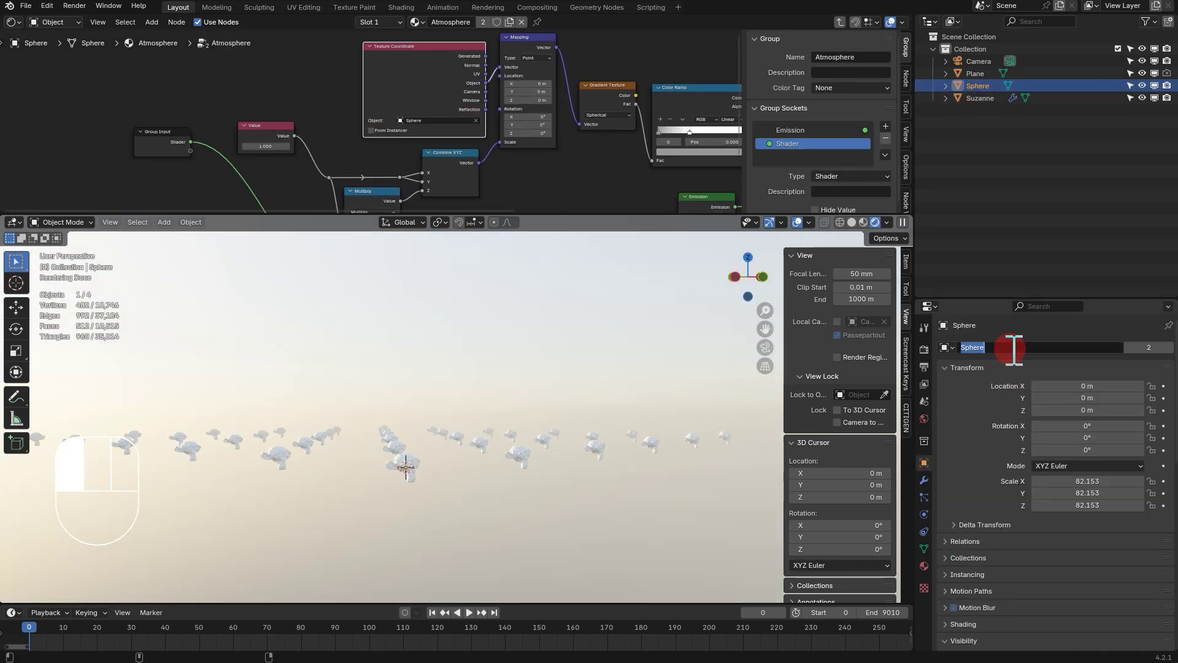
key(Return)
Hide the Plane and disable it in viewports
middle_drag(489, 391, 540, 392)
scroll(540, 393, down, 2)
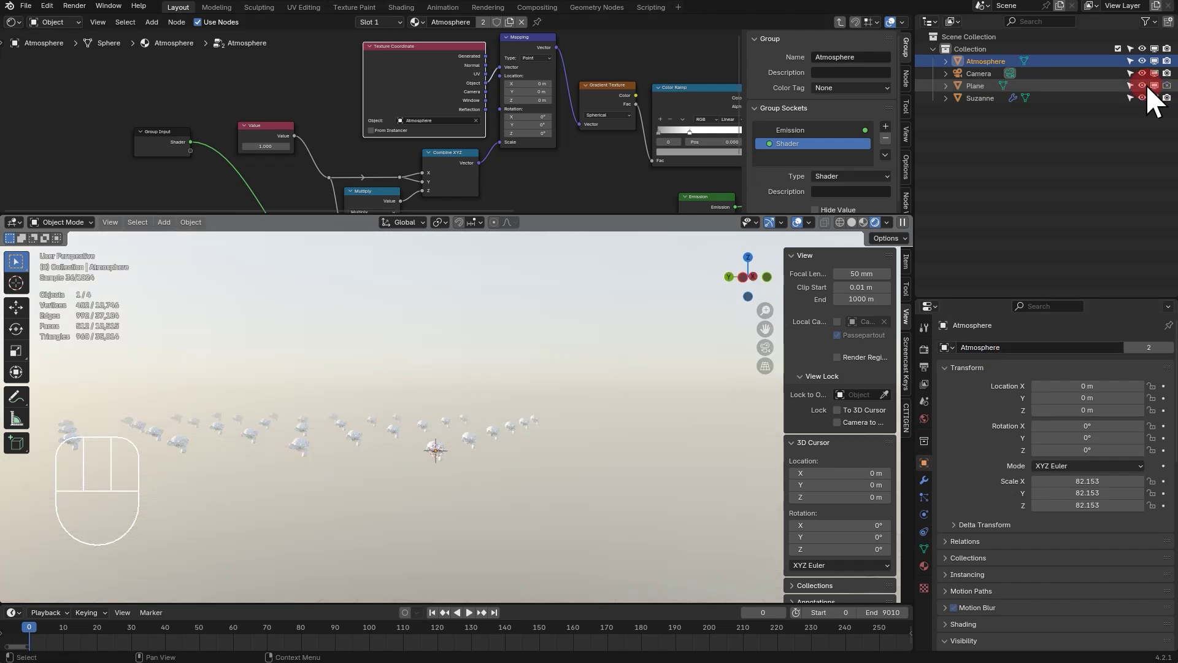
click(1143, 86)
scroll(620, 118, down, 2)
Try lowering the Emission's strength in the Atmosphere group to 0.3
scroll(527, 196, up, 3)
middle_drag(528, 204, 451, 163)
scroll(580, 133, down, 2)
middle_drag(580, 134, 524, 160)
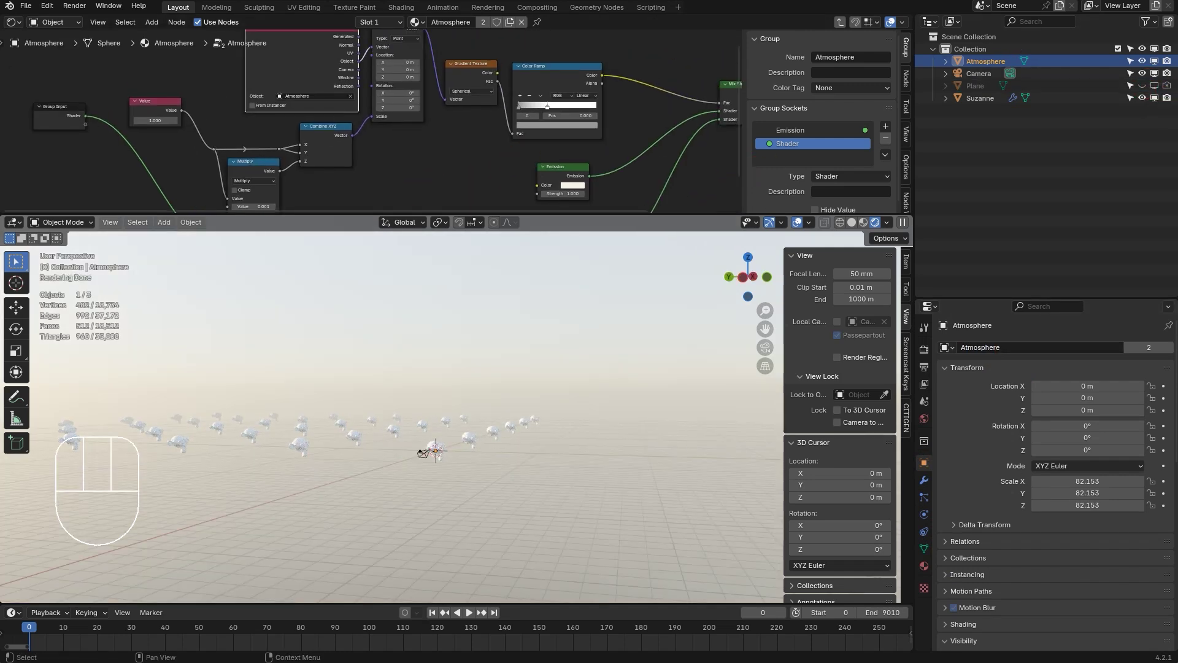
scroll(589, 164, up, 2)
middle_drag(588, 163, 547, 132)
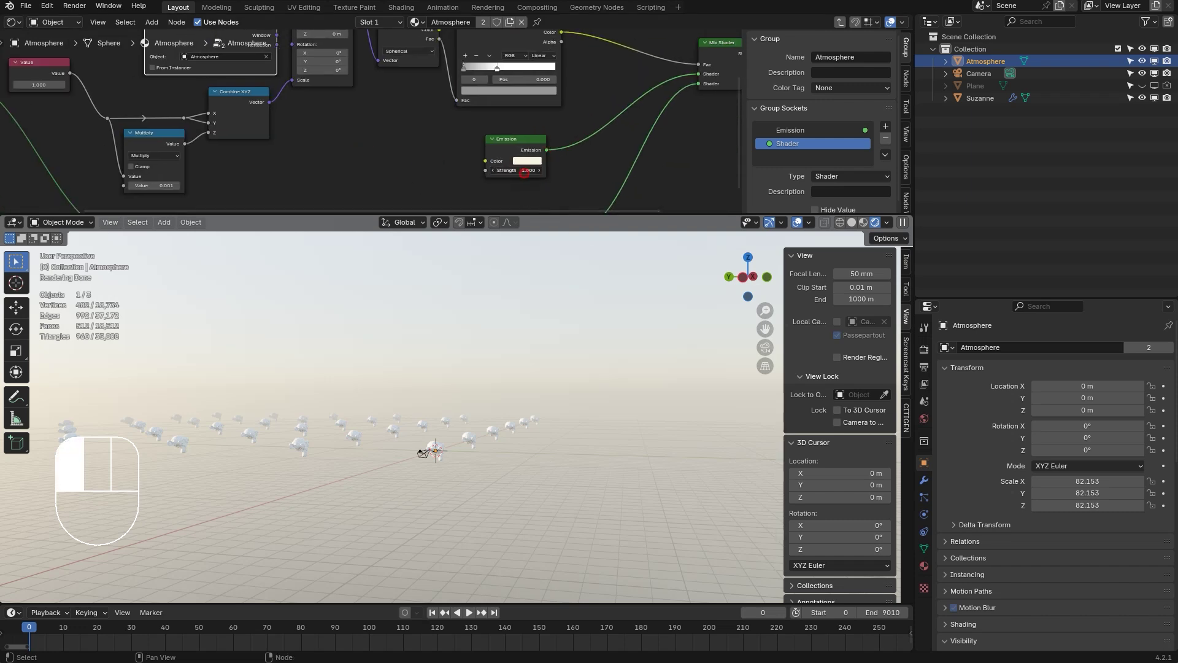
mouse_move(524, 174)
mouse_down()
mouse_move(505, 173)
mouse_move(505, 185)
mouse_up()
scroll(532, 188, up, 3)
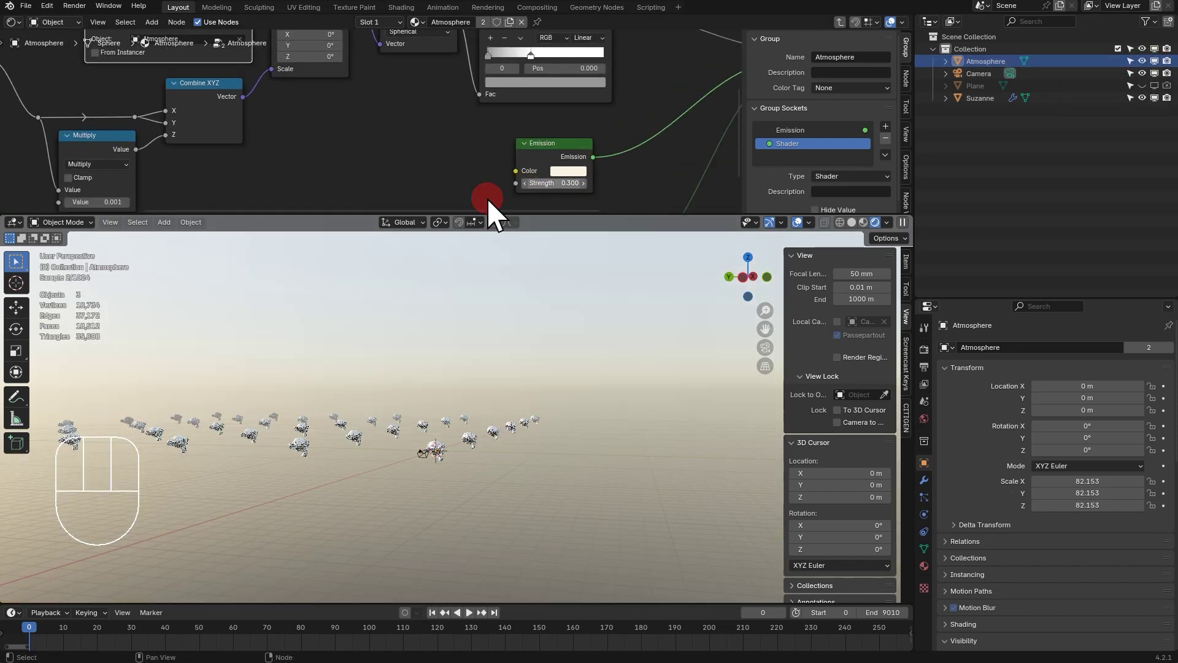
Set the Emission's strength to 0.7 and view the monkeys against the sky
click(525, 183)
click(600, 500)
click(494, 434)
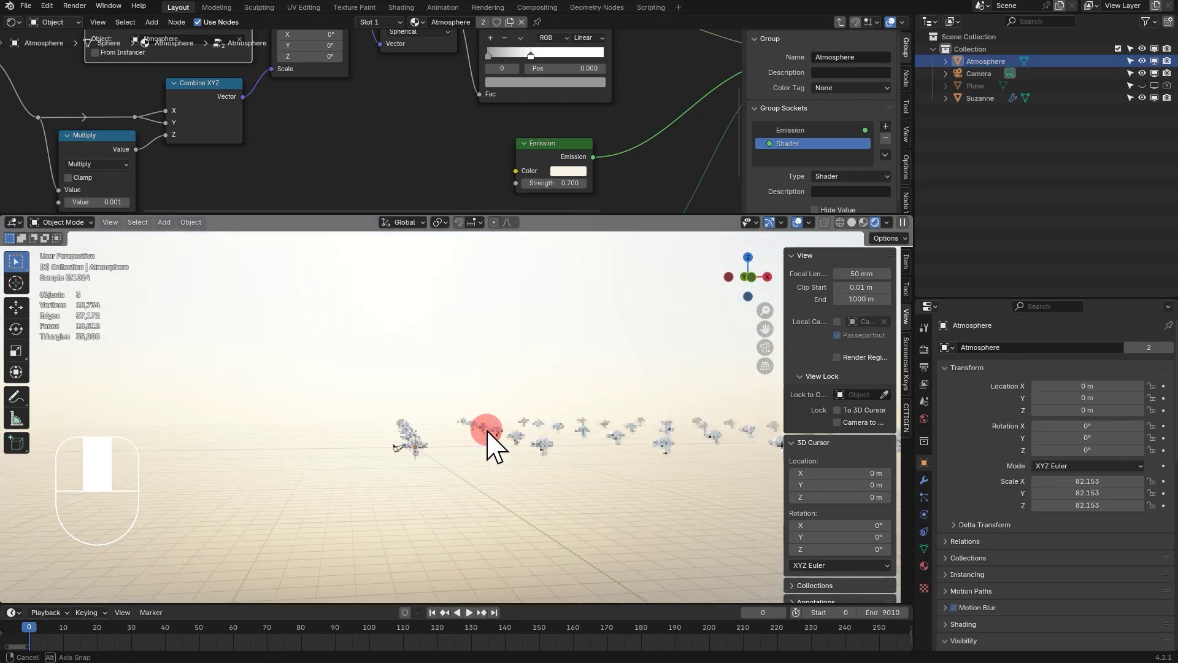
Apply the CITIGEN atmosphere to the coastal city scene and inspect the haze from several angles
click(1007, 97)
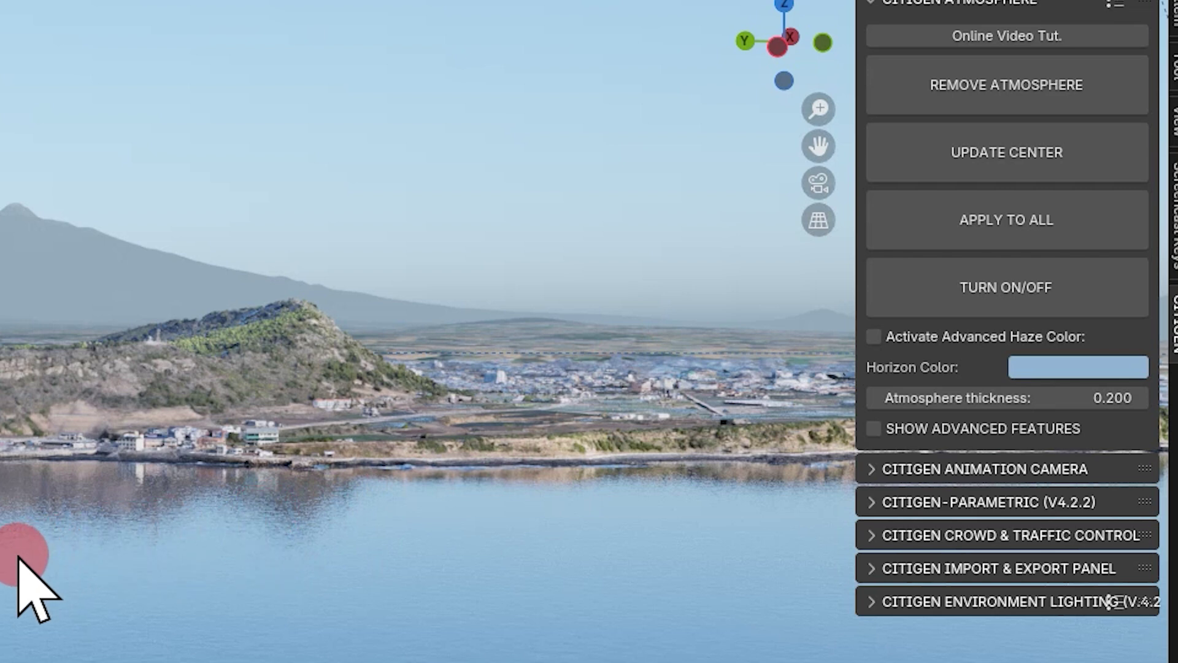
middle_drag(10, 555, 75, 548)
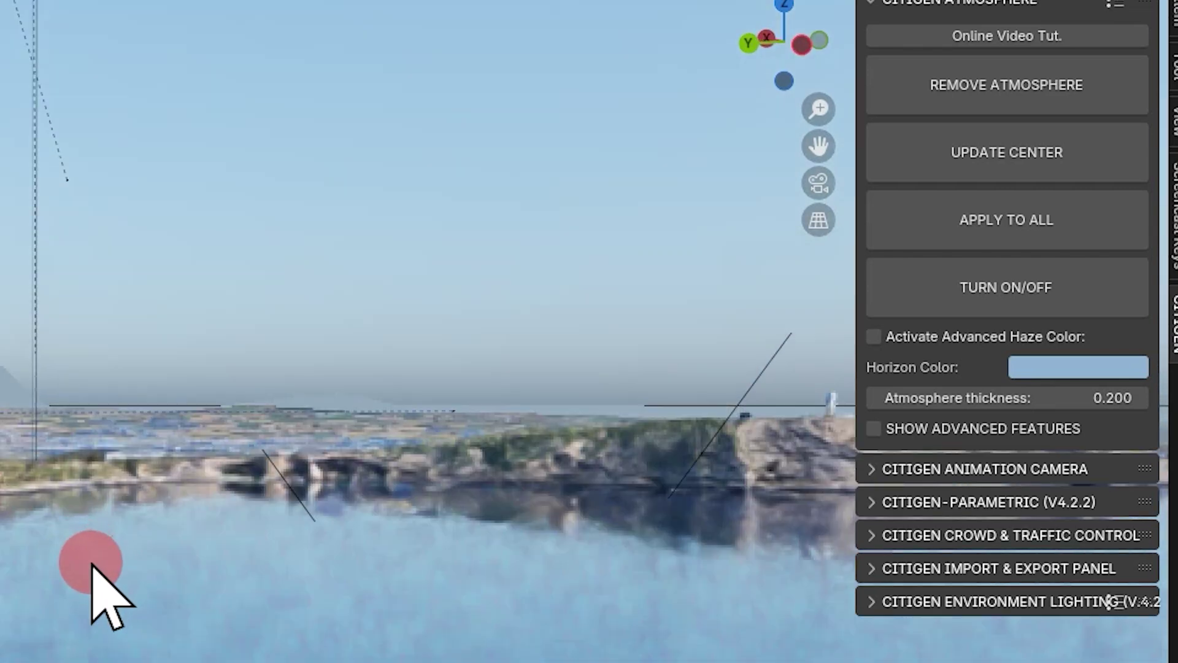
middle_drag(82, 579, 415, 661)
middle_drag(501, 659, 431, 662)
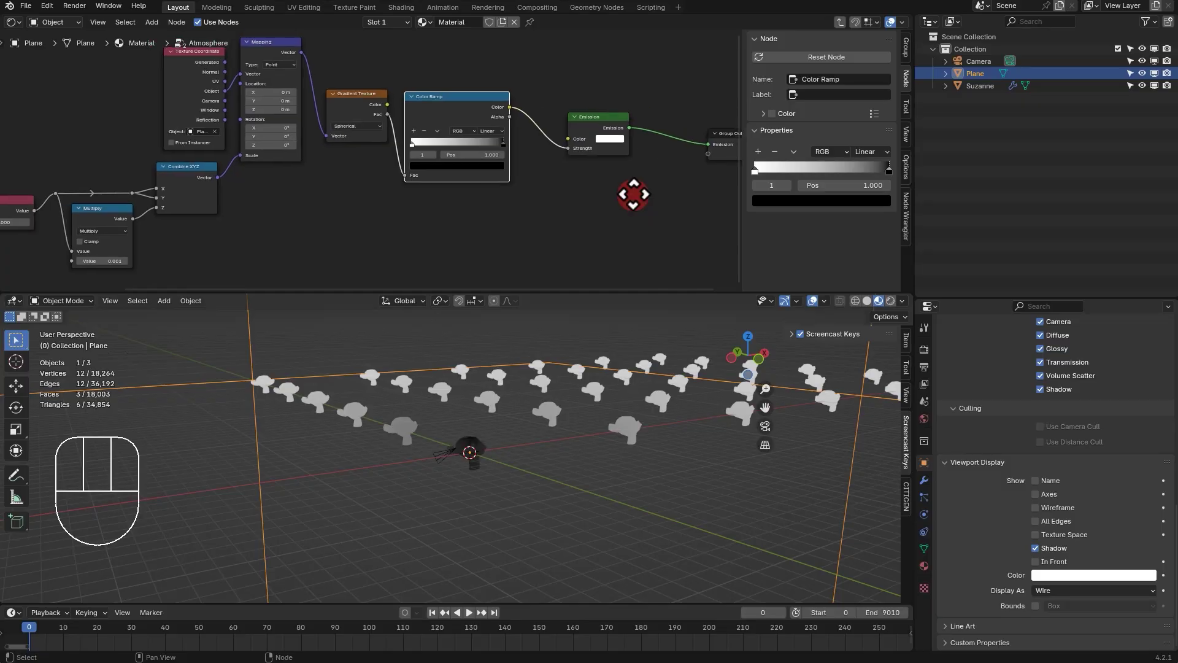
Rescale the Plane around the monkey array to adjust the distance gradient
key(s)
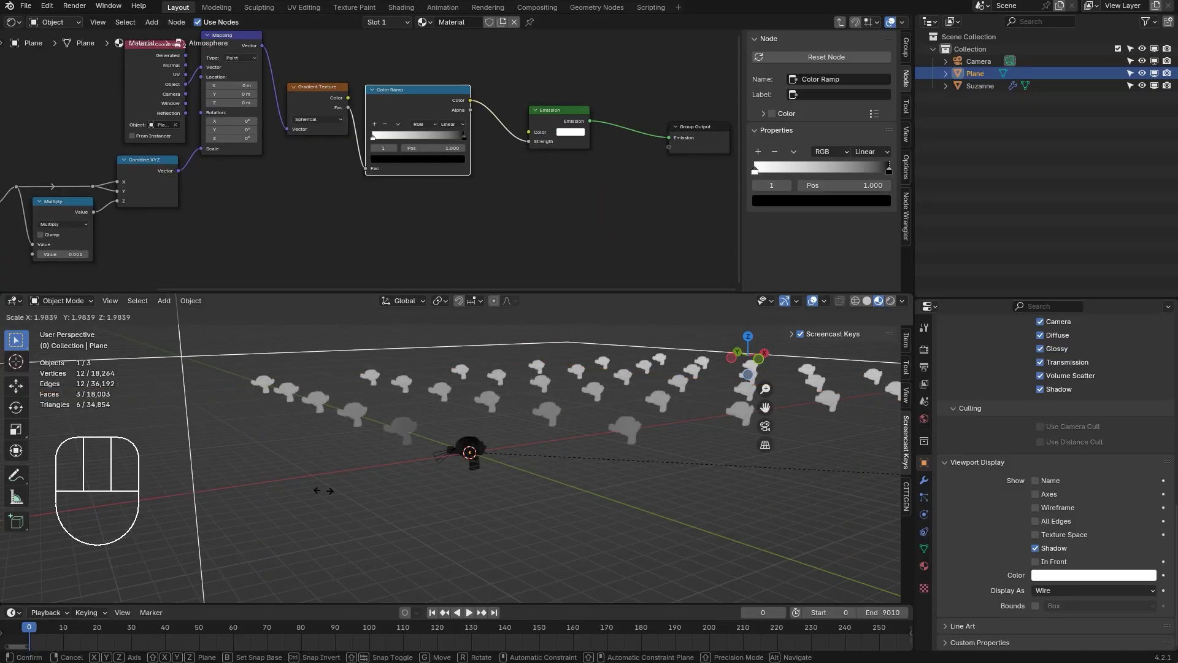
click(25, 448)
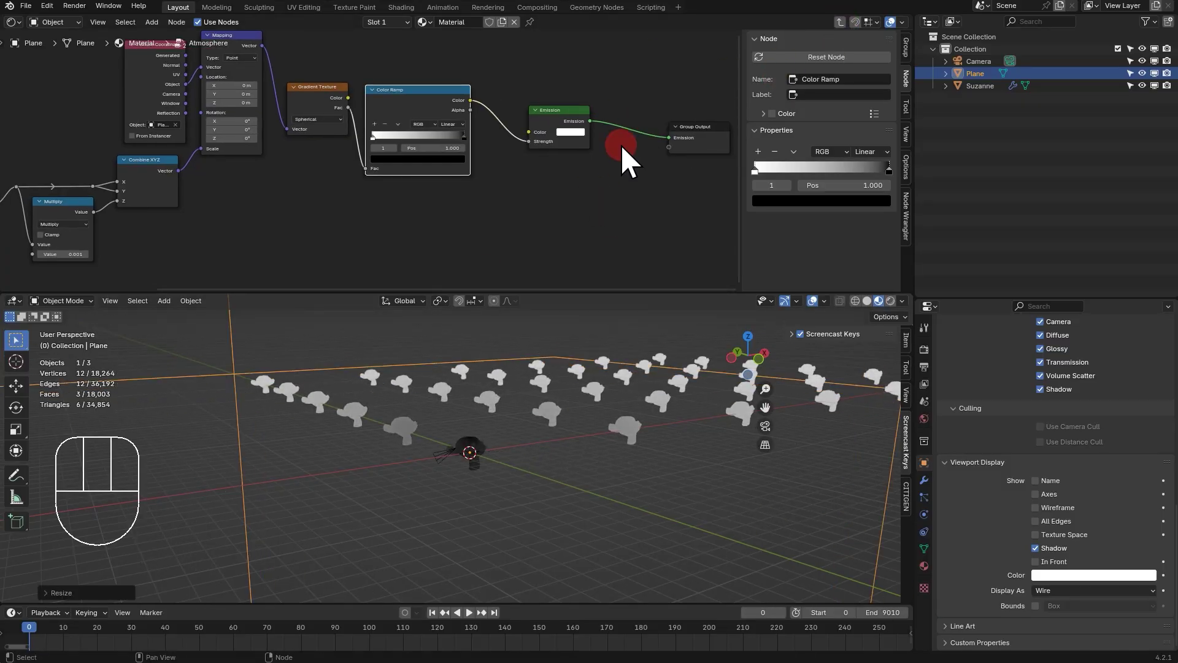